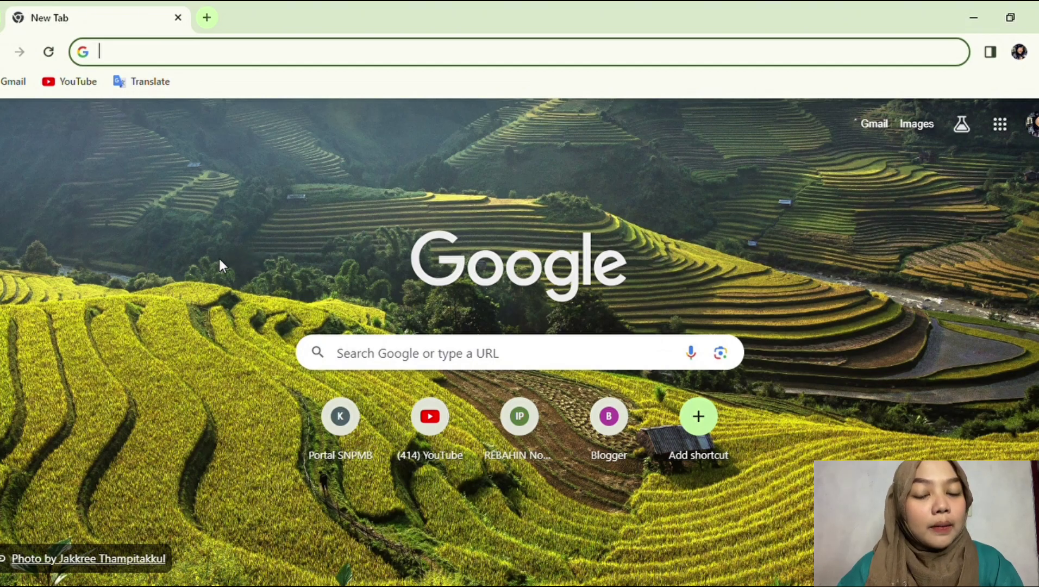
Search Google for "download aplikasi libreoffice calc for windows".
type("do")
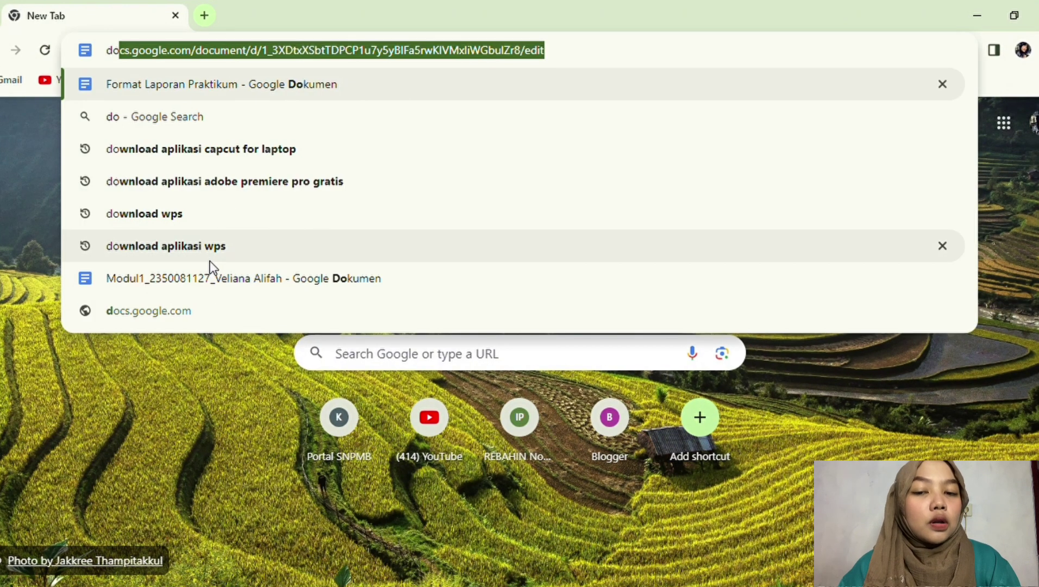
type("wnload ")
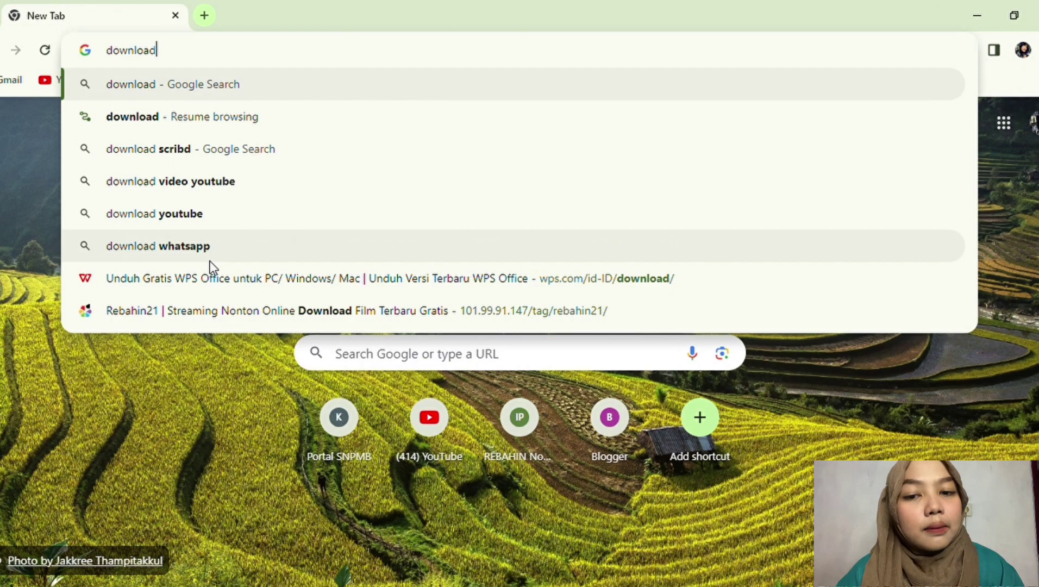
type("aplika")
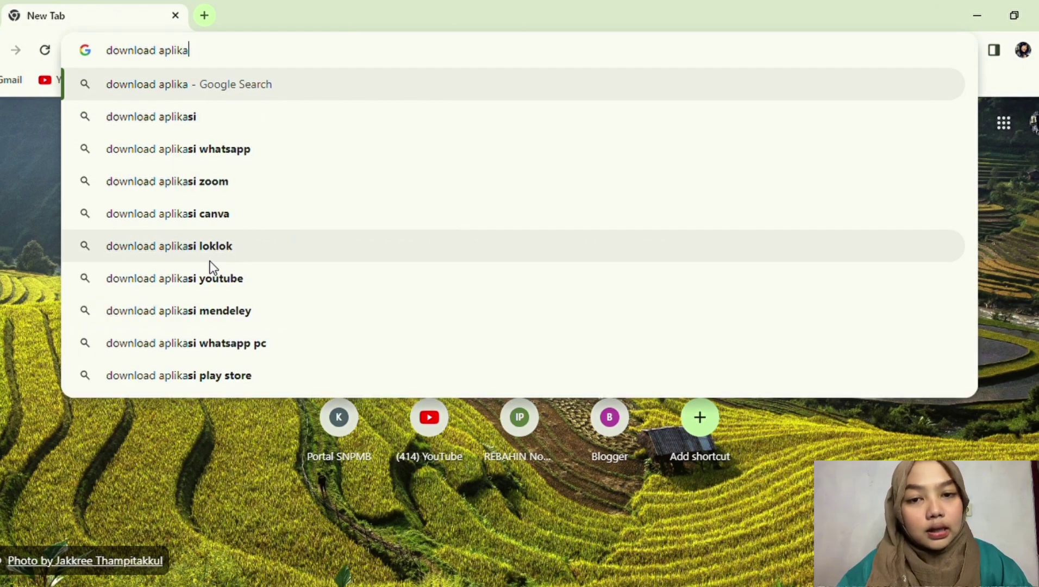
type("si libre")
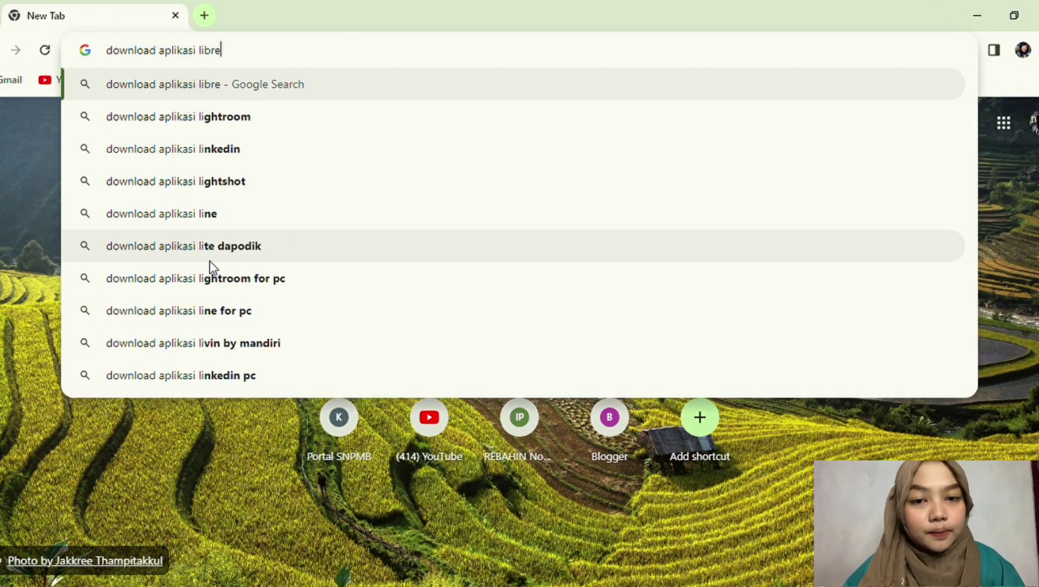
type("offic")
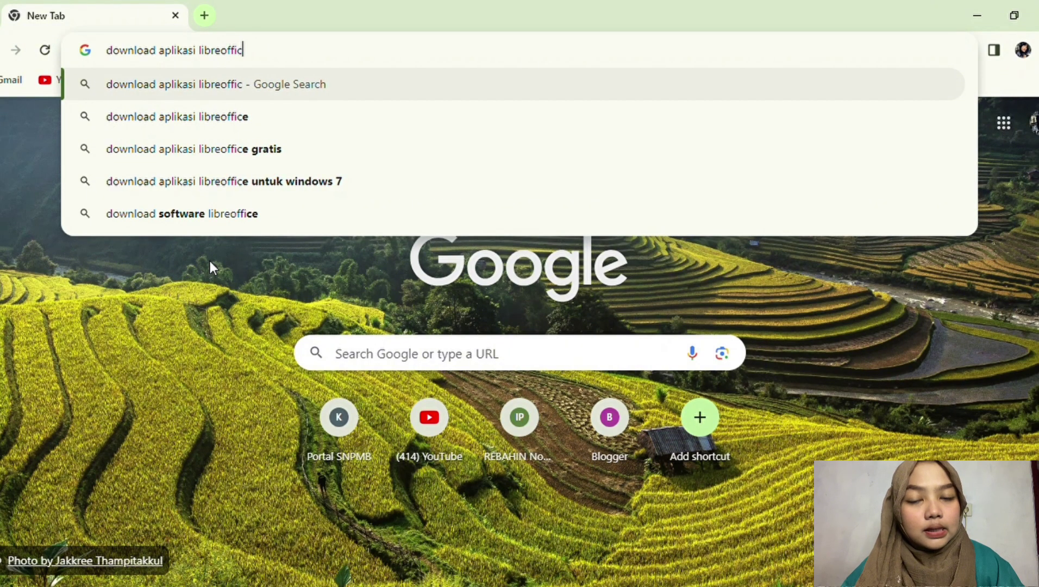
type("e calc")
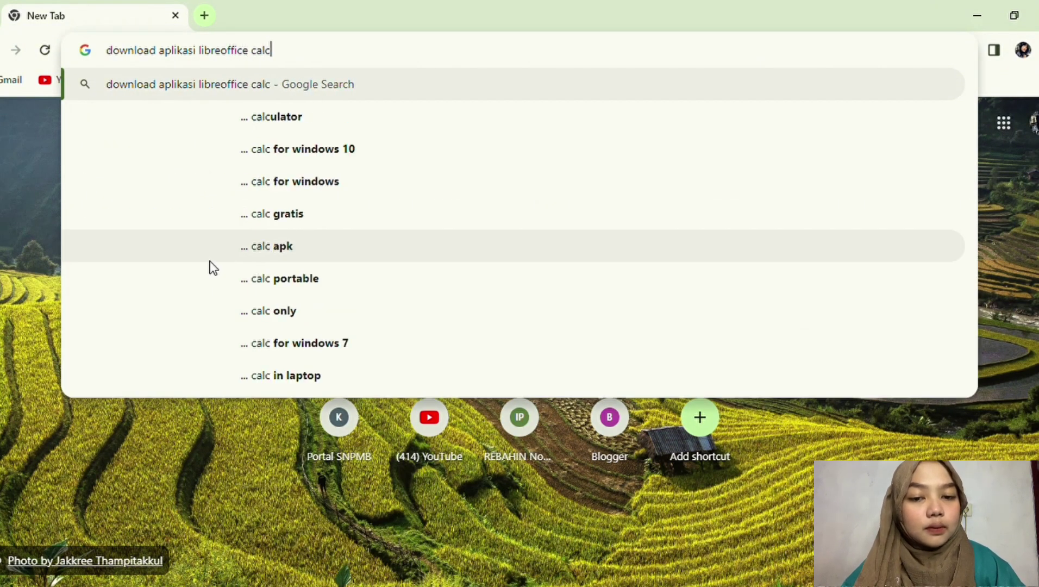
key("Down")
key("Down")
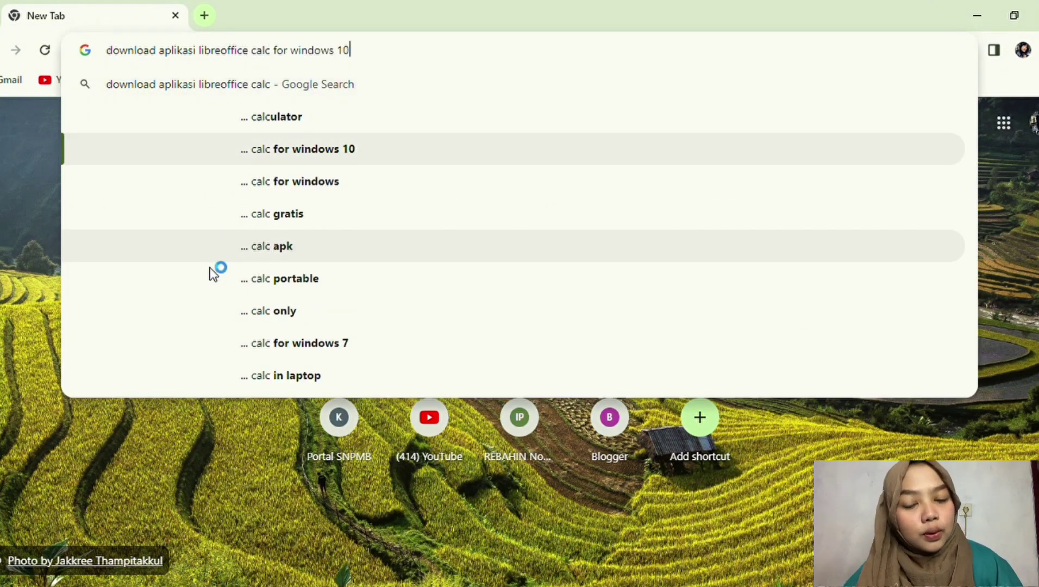
key("Down")
key("Return")
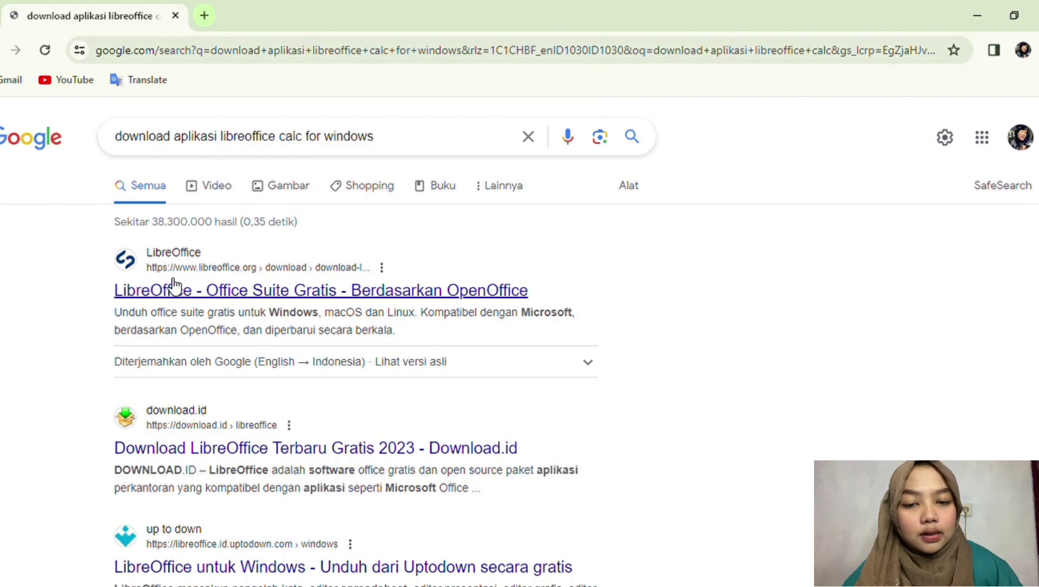
Open the official LibreOffice download page from the results and download LibreOffice 7.6.3 for 64-bit Windows.
left_click(157, 292)
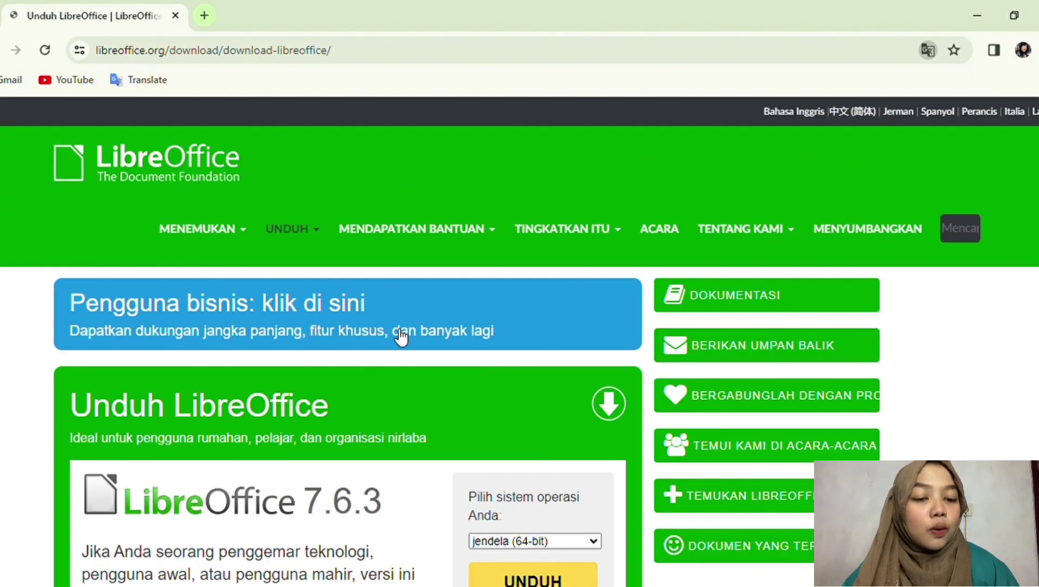
scroll(401, 337, "down", 1)
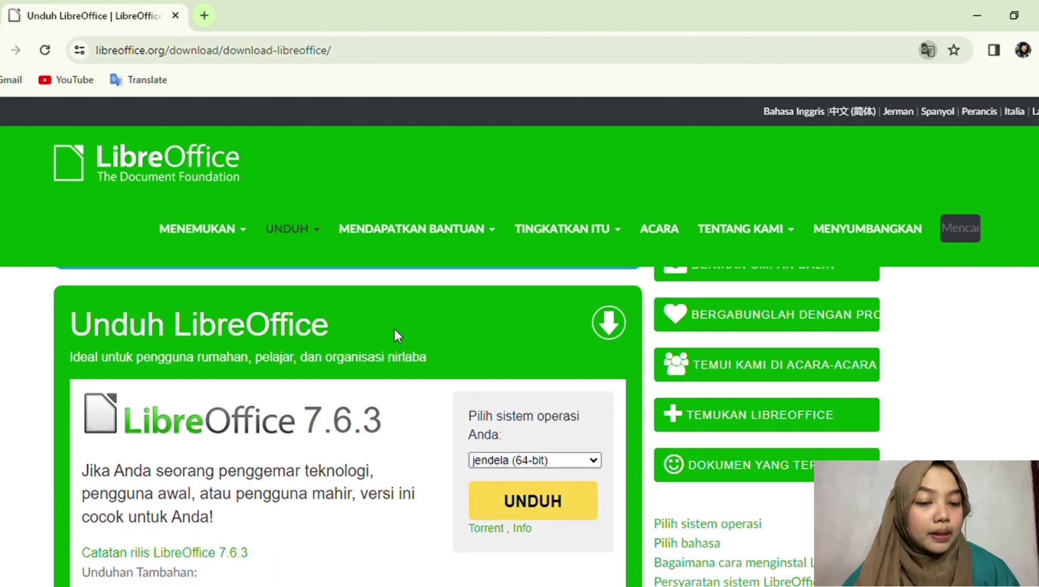
scroll(394, 335, "down", 1)
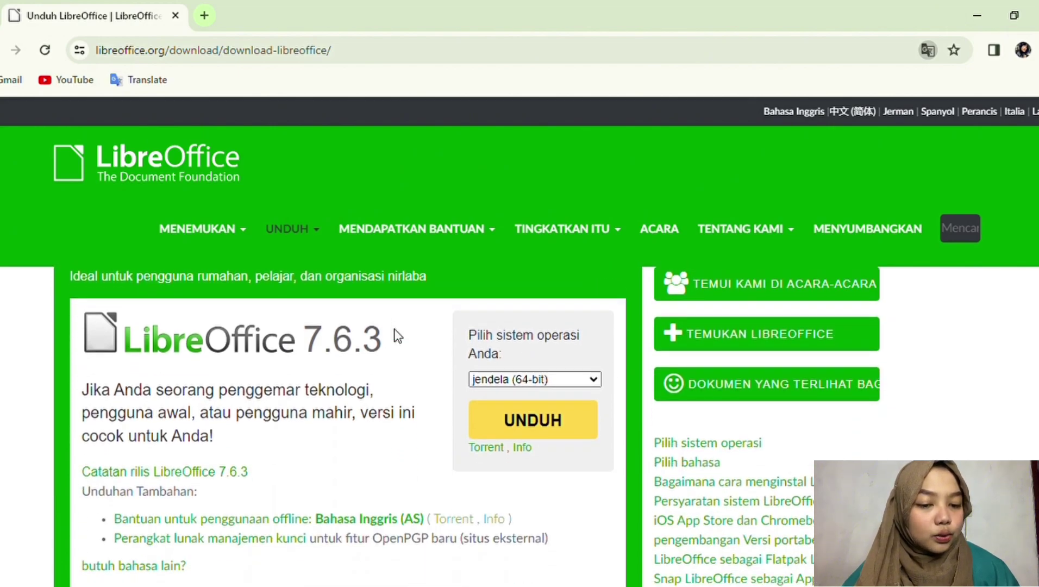
left_click(512, 421)
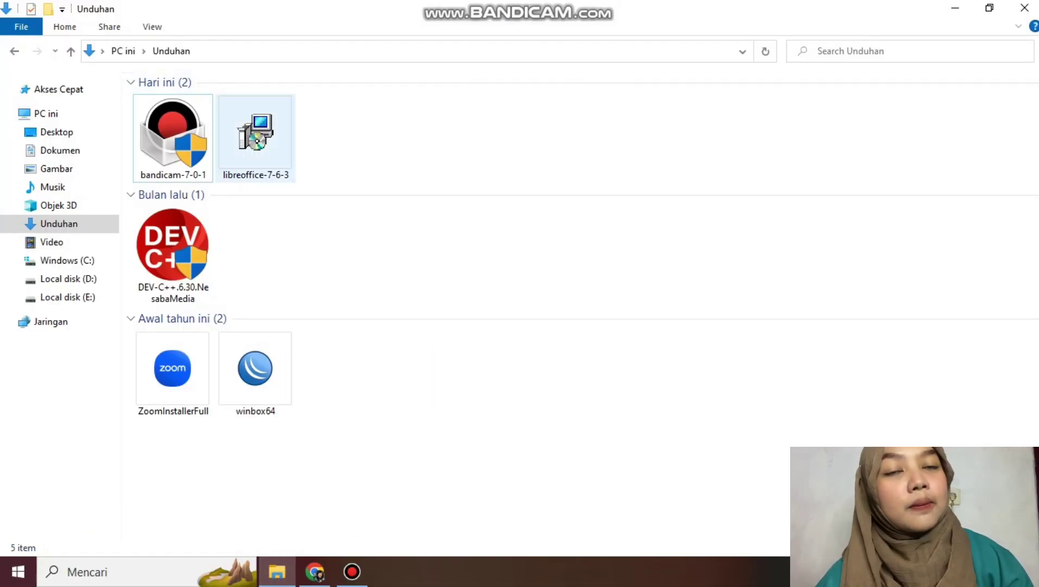
Run the downloaded libreoffice-7-6-3 installer from the Unduhan folder and accept the Tipikal setup type.
right_click(262, 152)
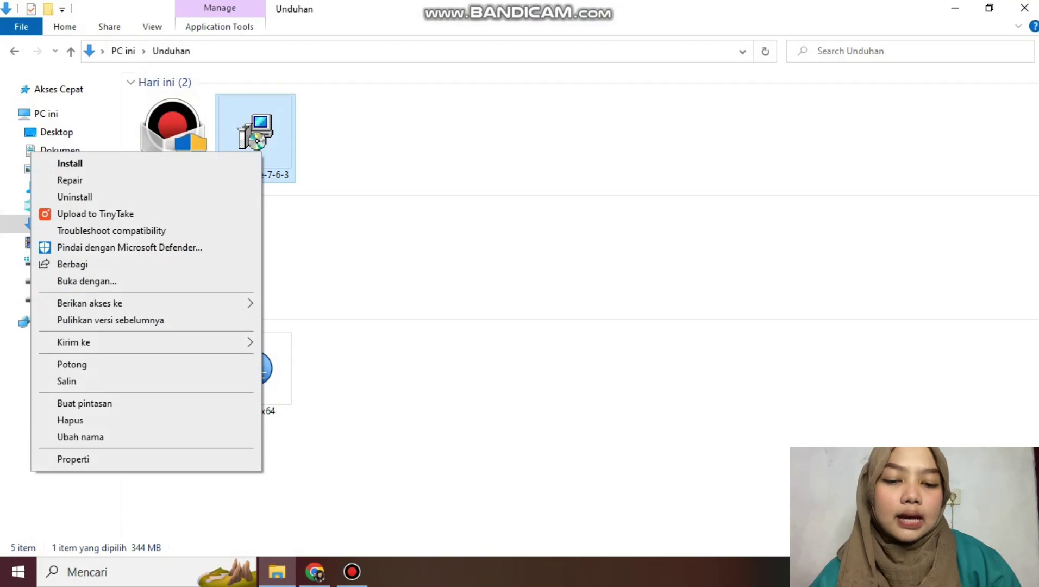
left_click(70, 163)
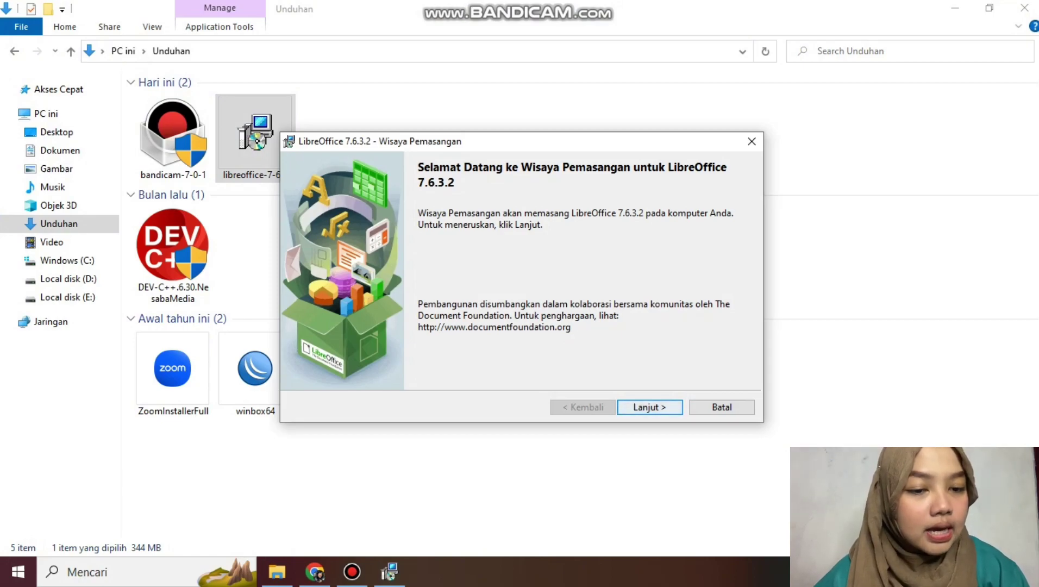
key("Return")
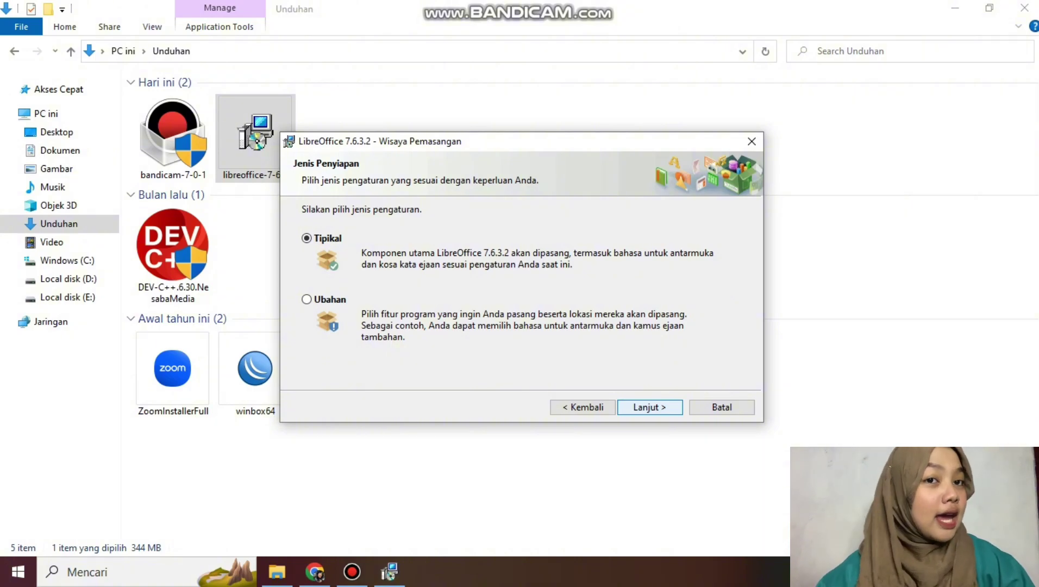
key("Return")
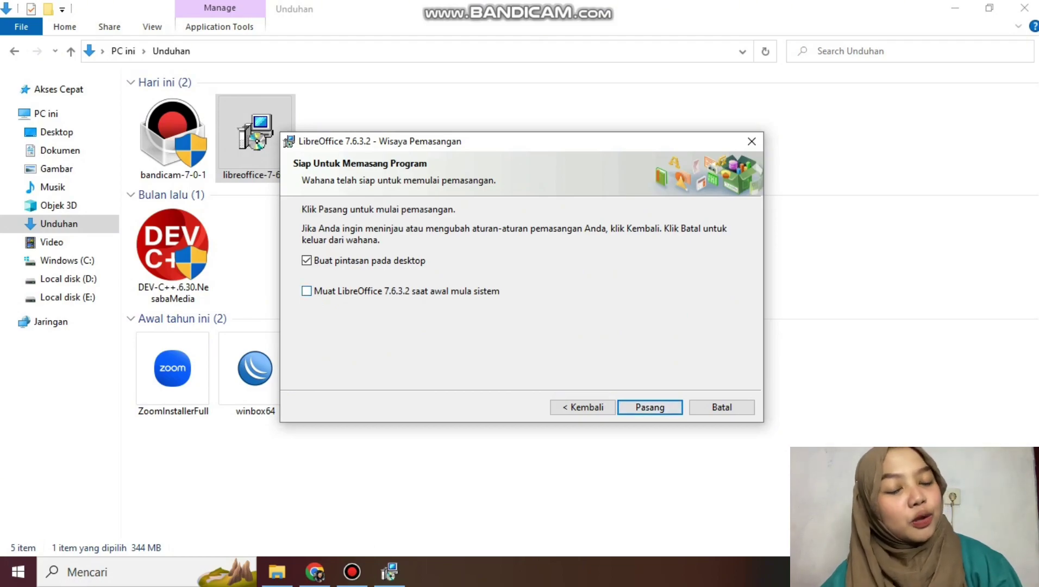
Enable loading LibreOffice 7.6.3.2 at system startup, then install it and finish the wizard.
left_click(307, 292)
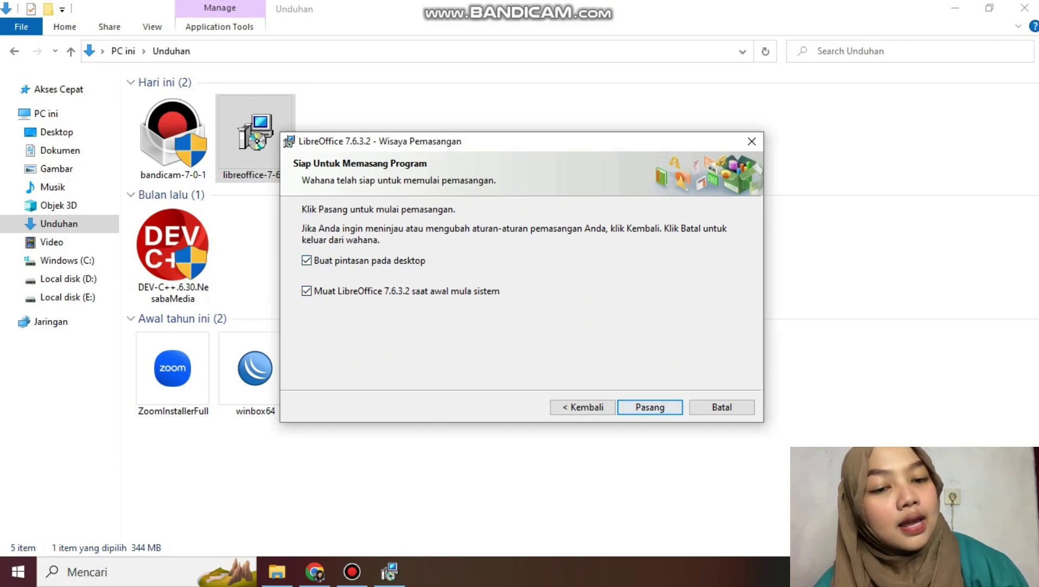
left_click(651, 407)
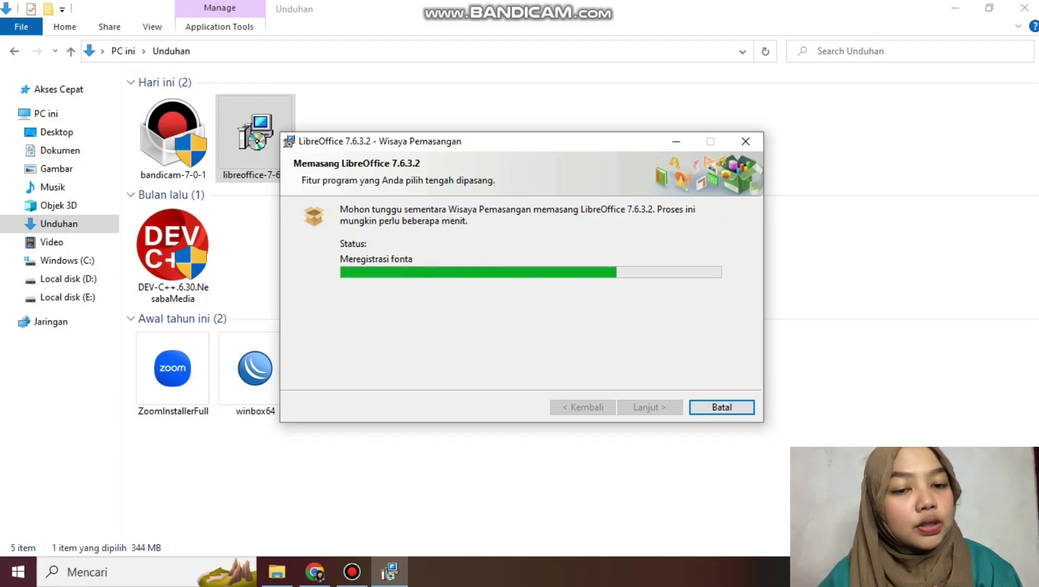
key("Return")
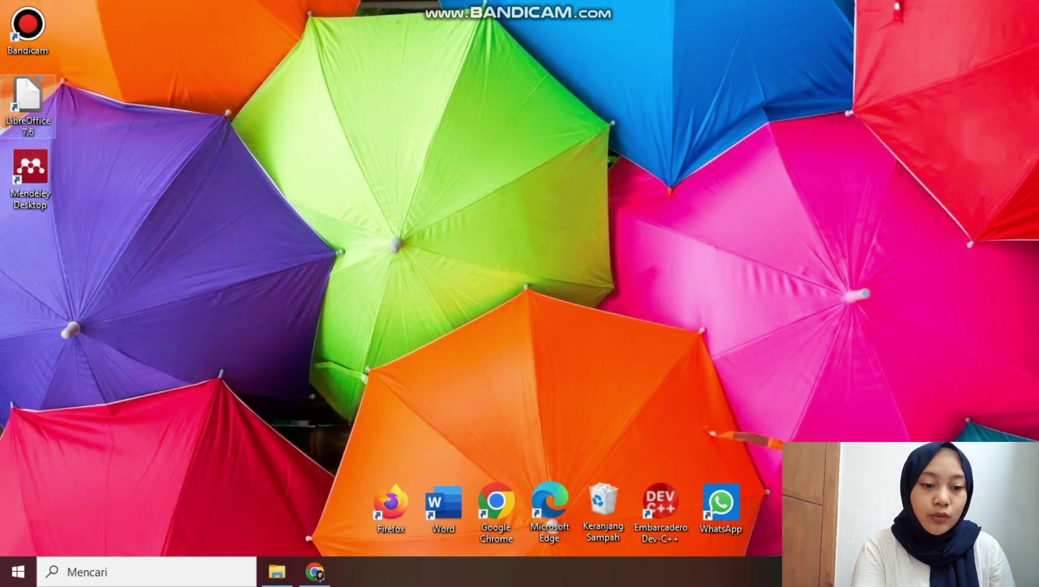
Launch LibreOffice 7.6 from the desktop and create a new Calc spreadsheet.
double_click(28, 106)
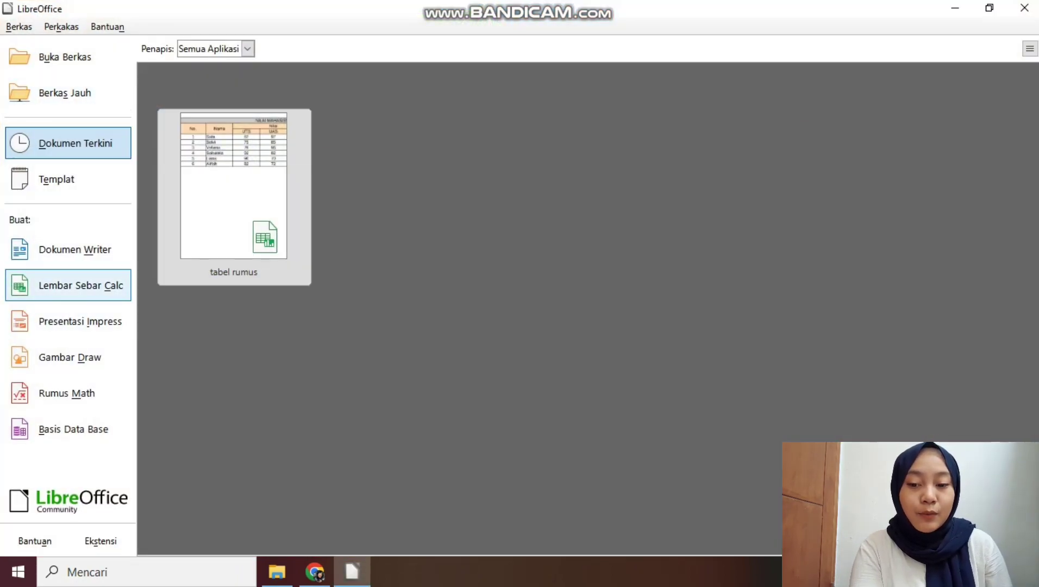
double_click(59, 294)
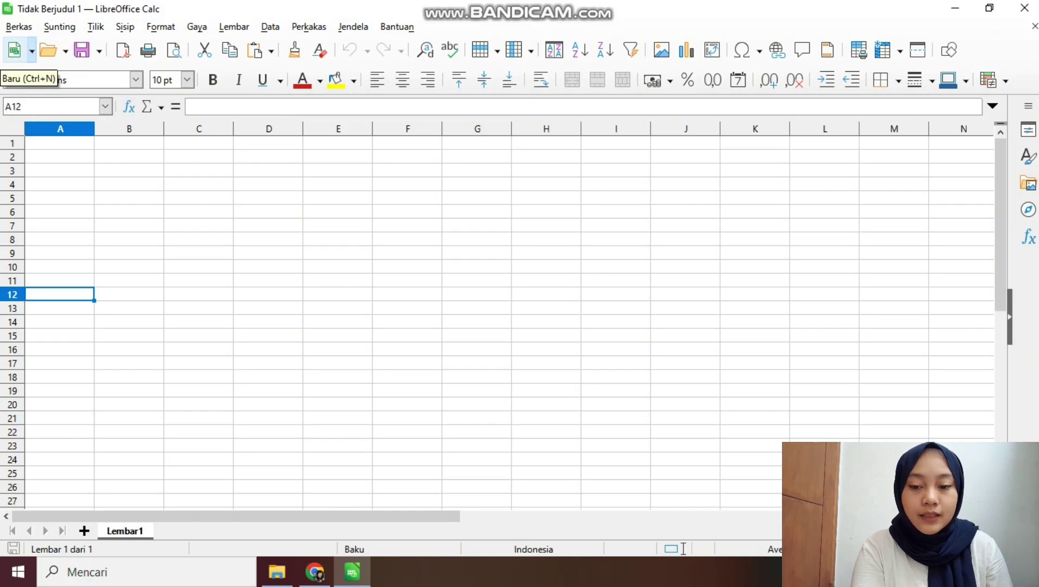
Examine the available options for creating, opening and saving documents, and the special characters that can be inserted.
left_click(31, 51)
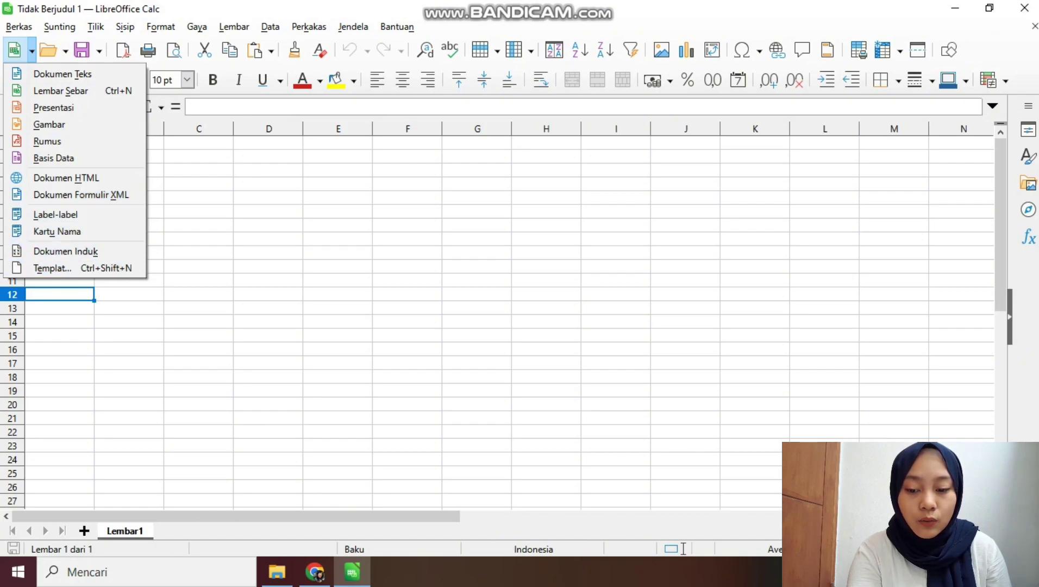
key("Escape")
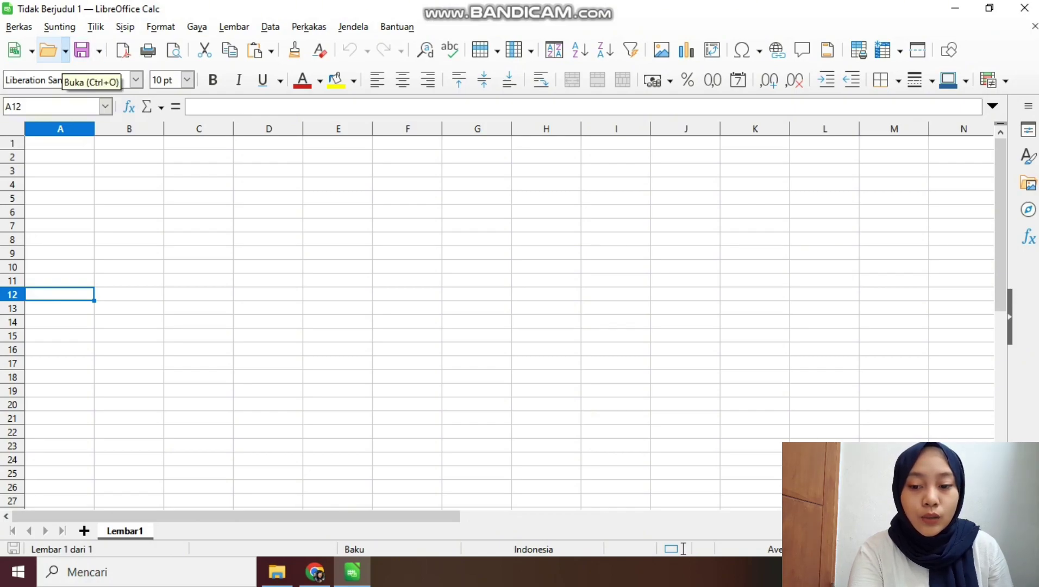
left_click(64, 51)
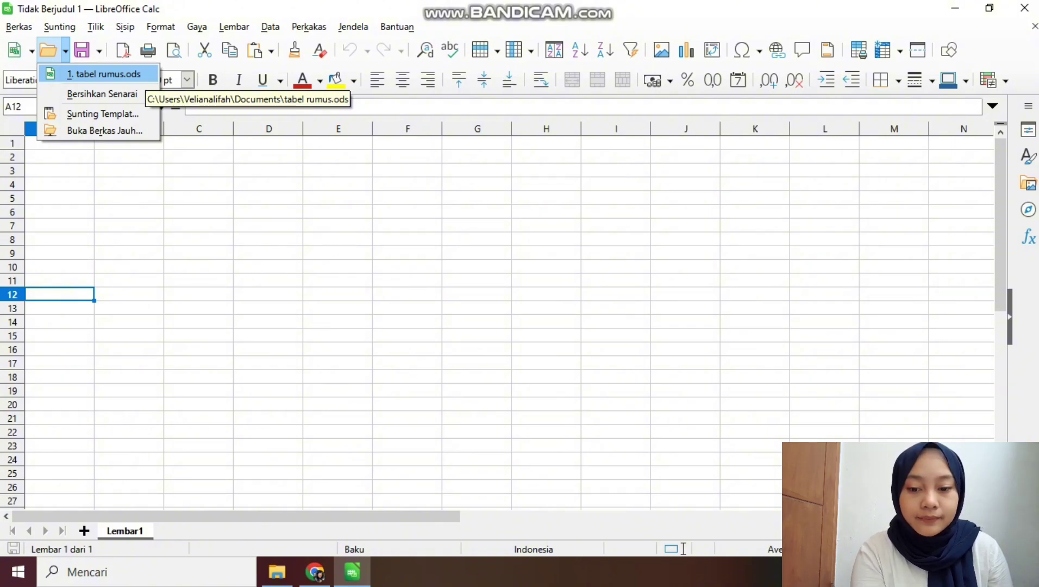
key("Escape")
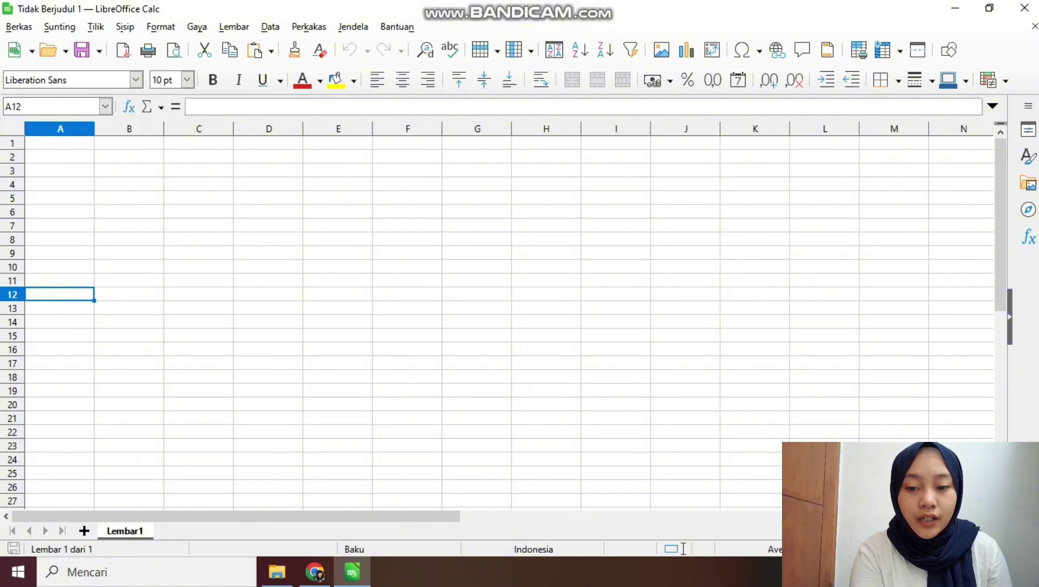
left_click(99, 50)
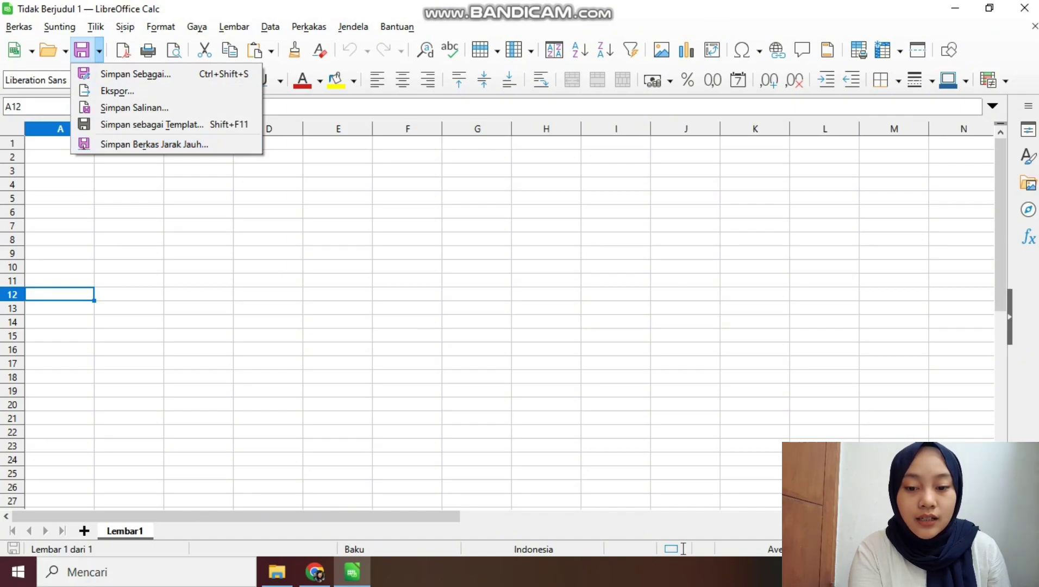
key("Escape")
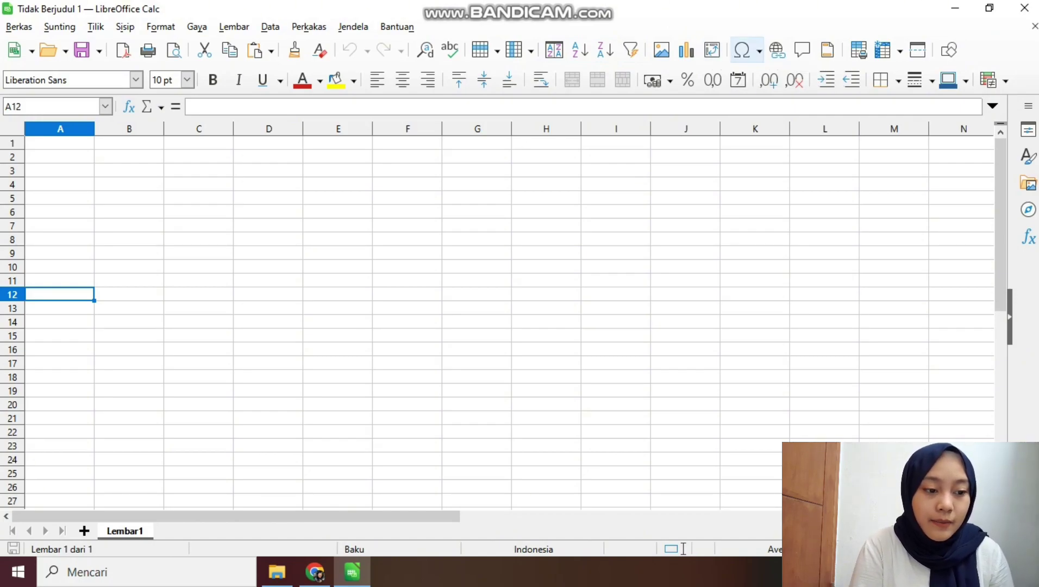
left_click(743, 50)
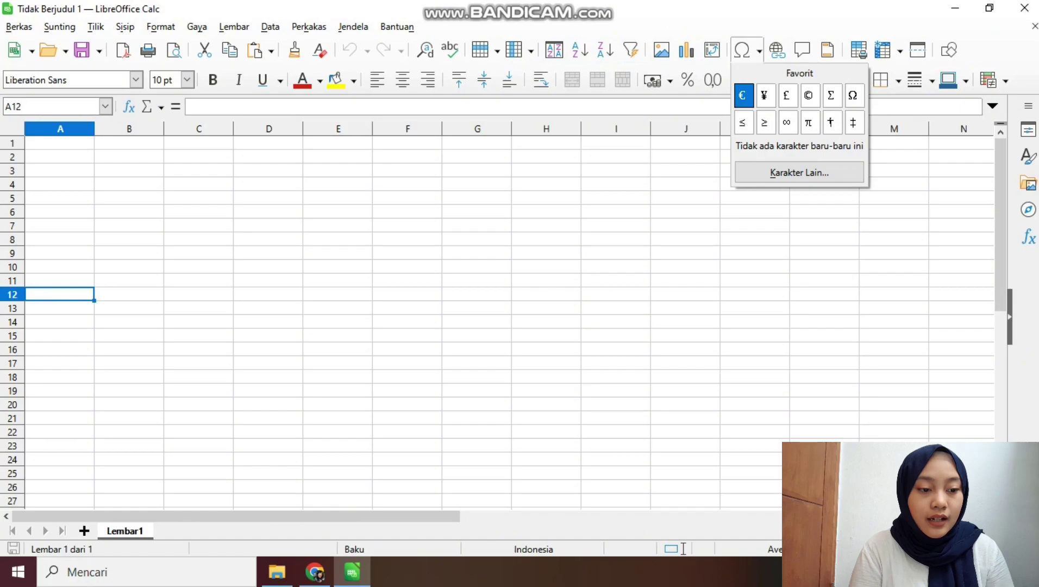
left_click(776, 50)
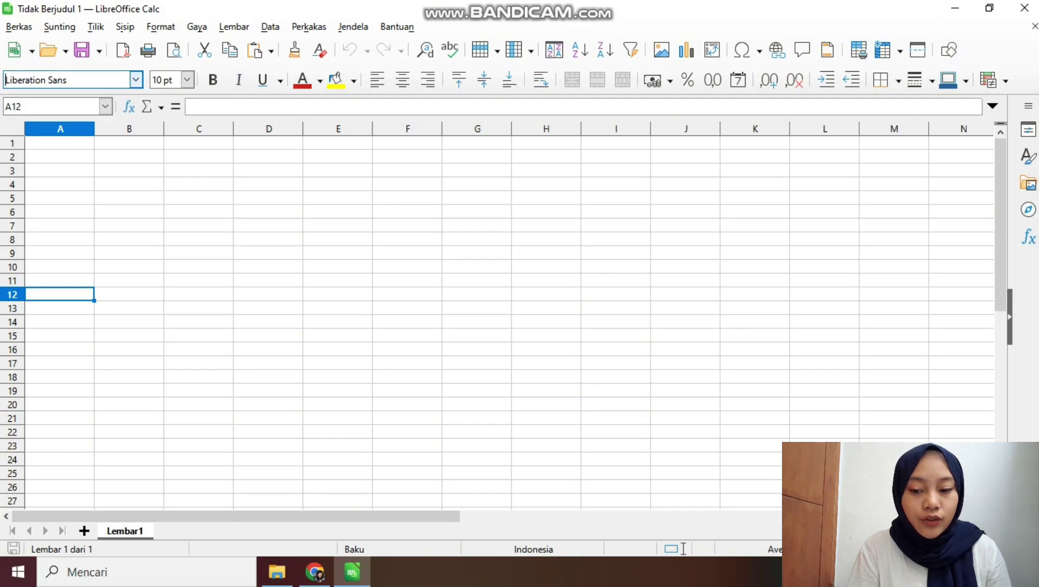
Look through the available font names, font sizes and currency formats for cells without changing any.
left_click(136, 80)
scroll(126, 285, "down", 2)
scroll(125, 326, "down", 8)
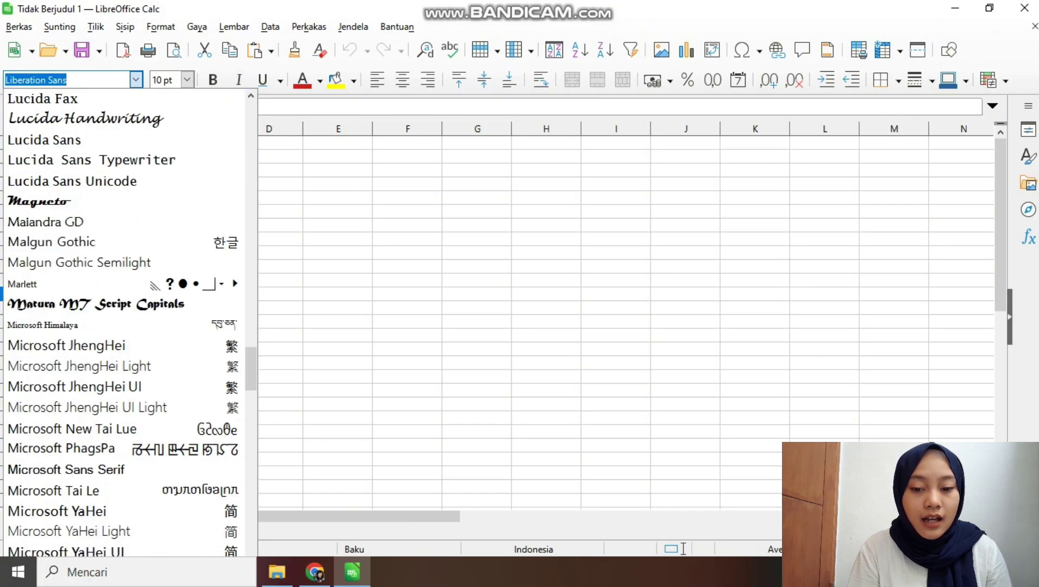
scroll(125, 326, "up", 13)
scroll(125, 326, "up", 10)
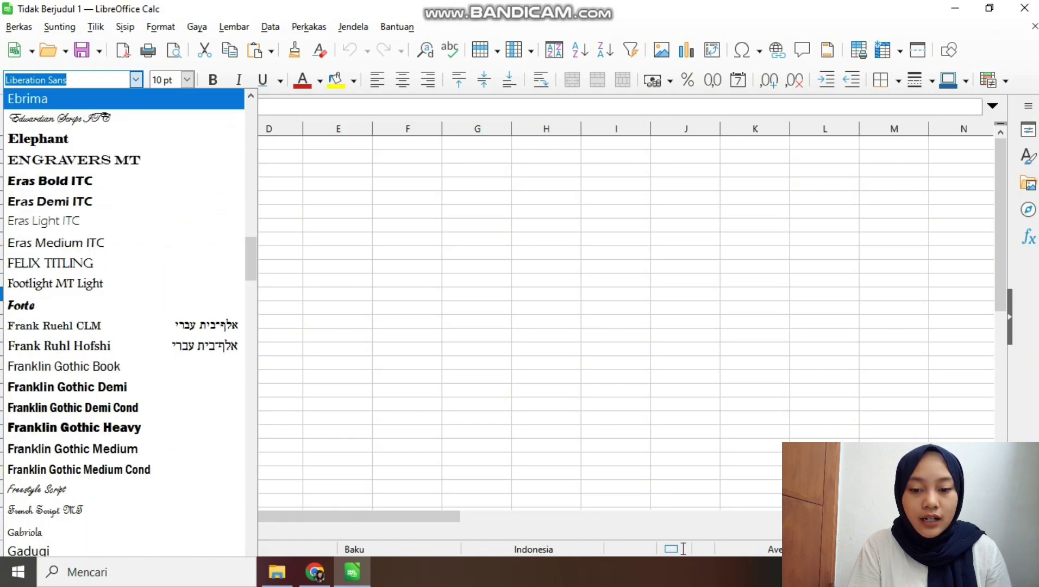
key("Escape")
left_click(187, 80)
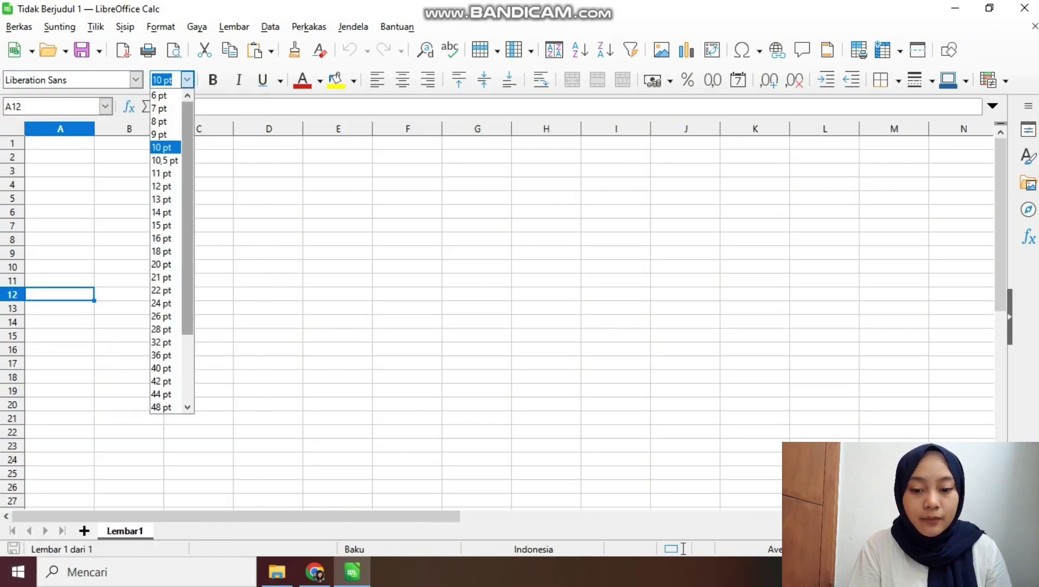
mouse_move(188, 217)
left_mouse_down()
mouse_move(188, 284)
mouse_move(188, 217)
left_mouse_up()
left_click(187, 80)
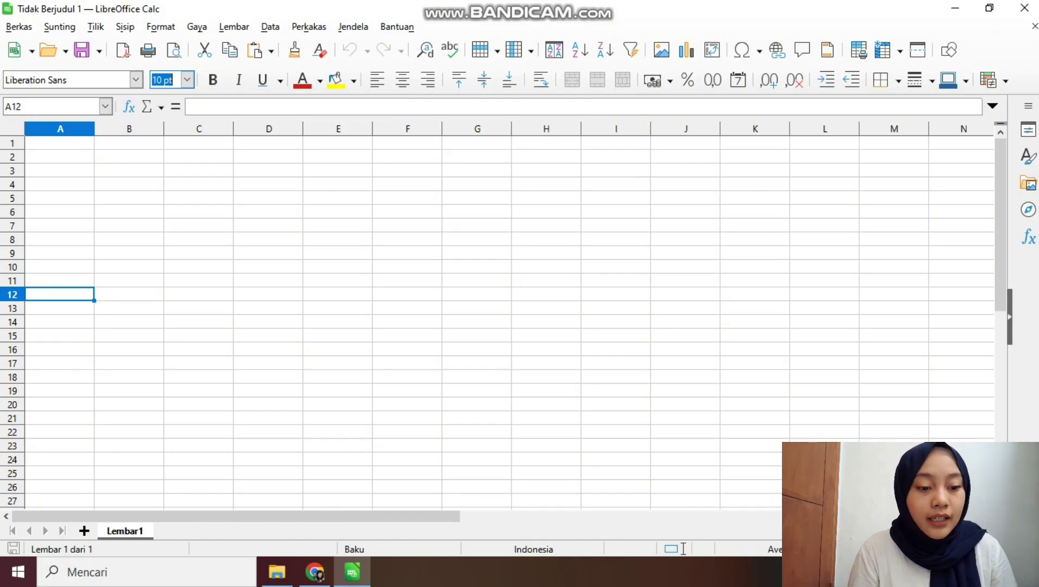
left_click(670, 81)
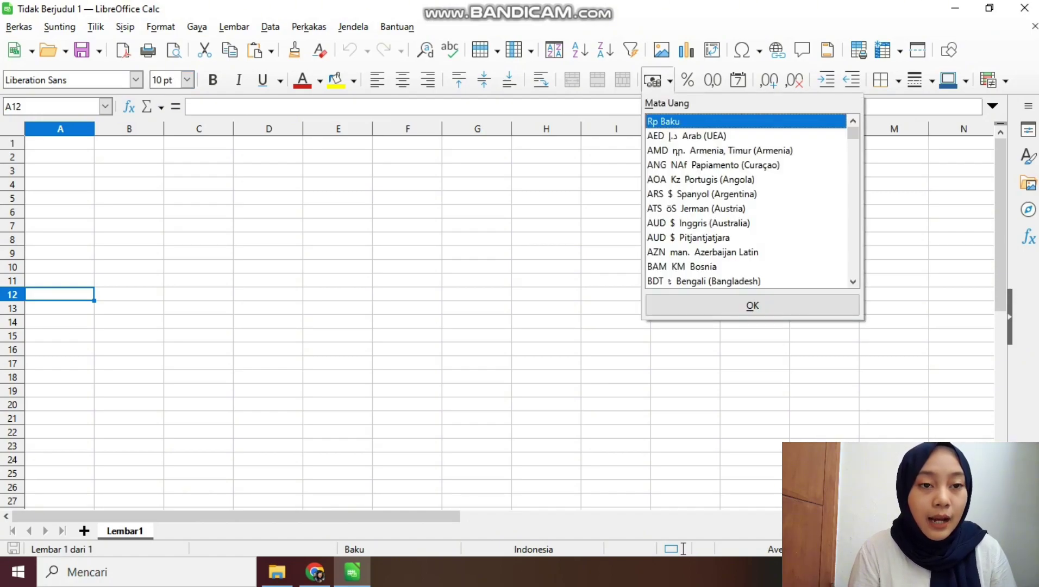
left_click(685, 81)
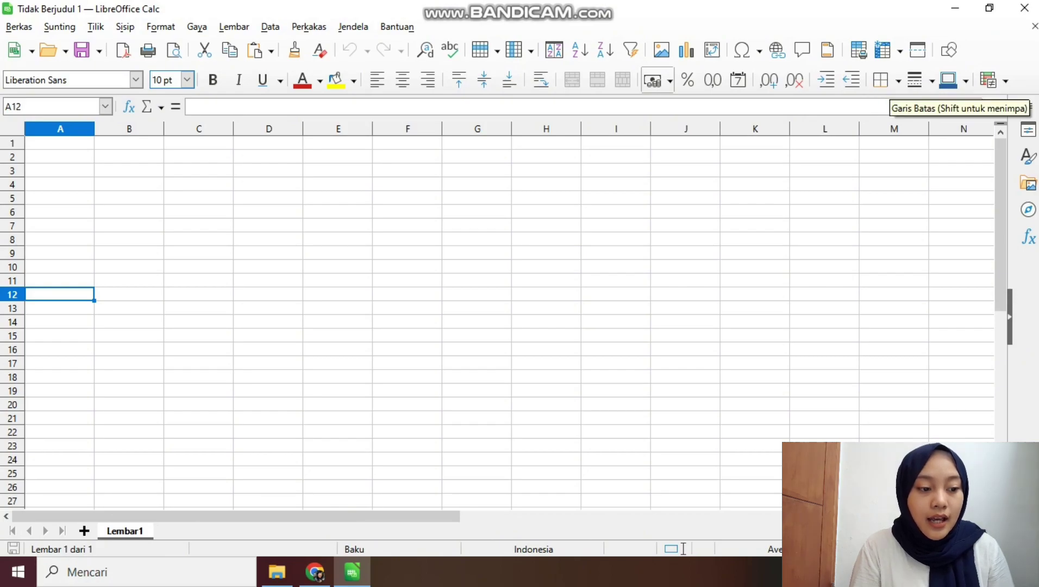
Look through the available cell border types, border line styles, border colours and conditional formatting without applying any.
left_click(882, 80)
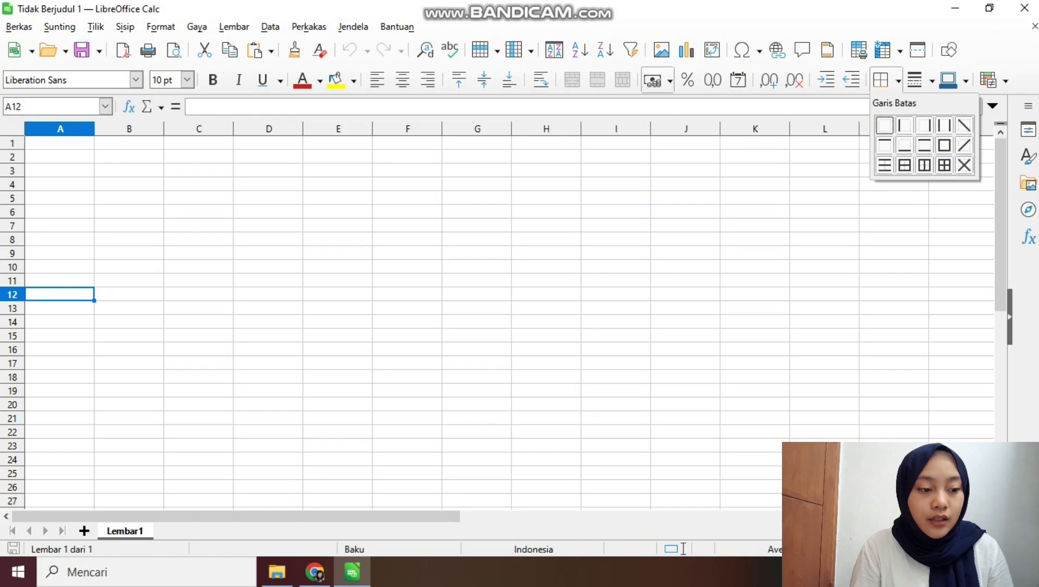
left_click(917, 80)
left_click(917, 80)
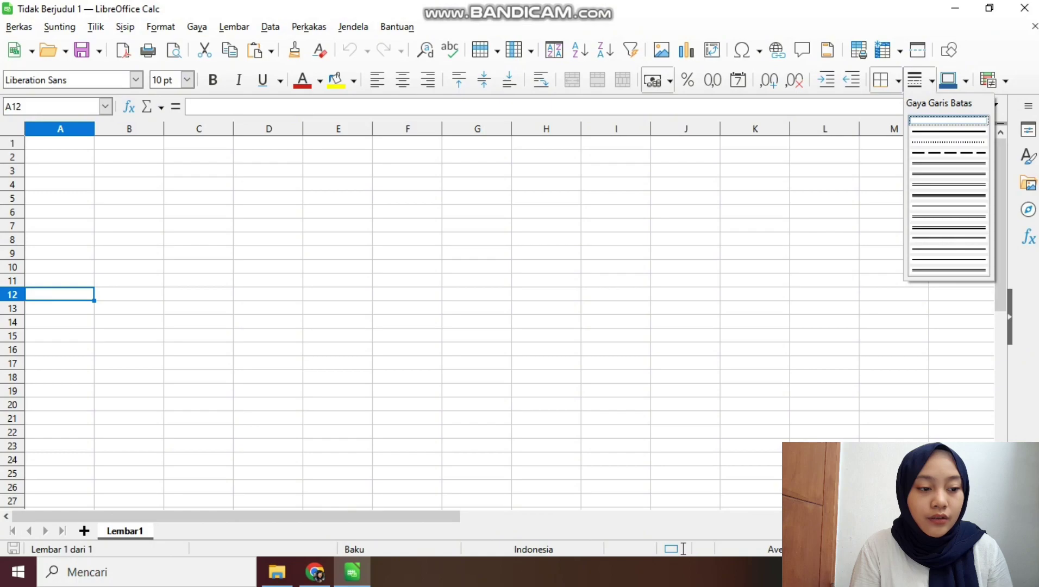
left_click(966, 80)
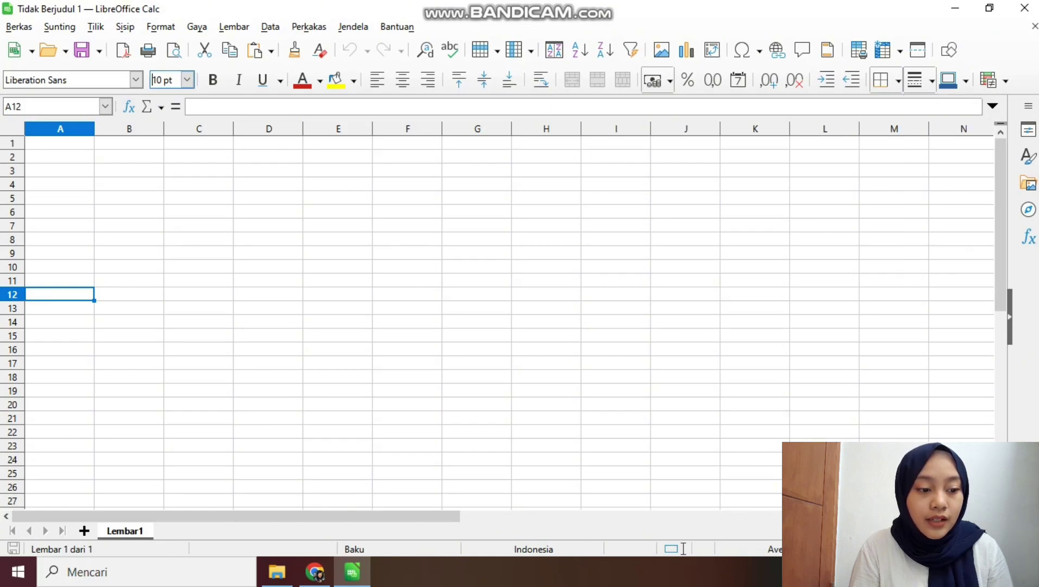
left_click(966, 80)
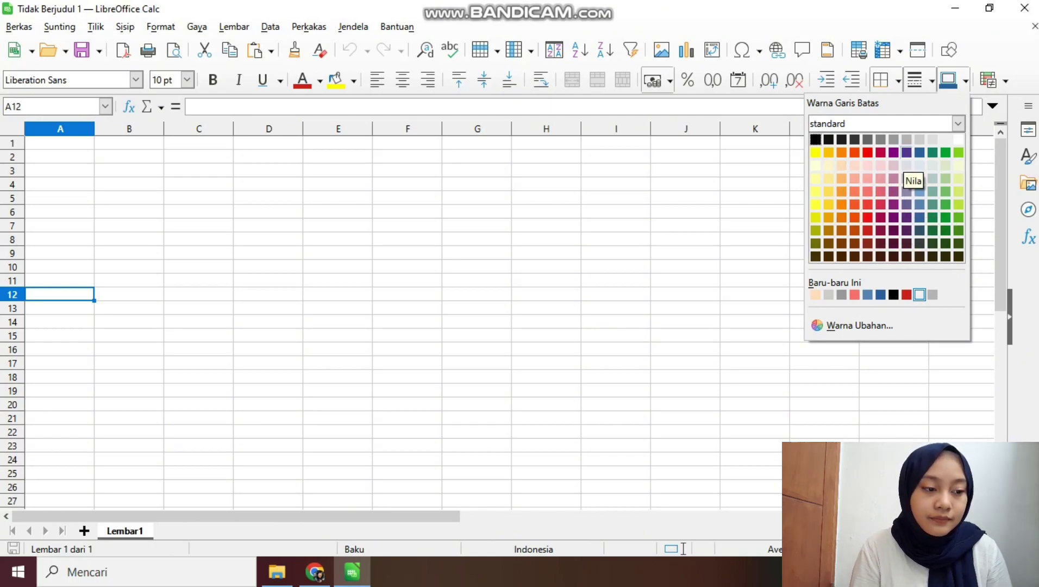
left_click(1006, 80)
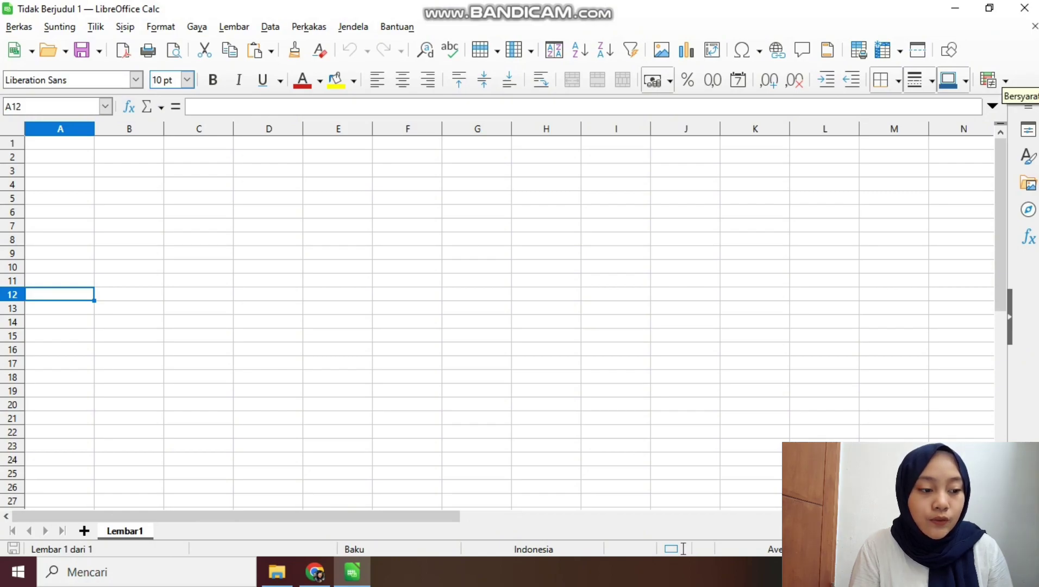
Examine the cell properties, the cell styles and the recently used functions in the sidebar, closing each view after viewing it.
left_click(1029, 130)
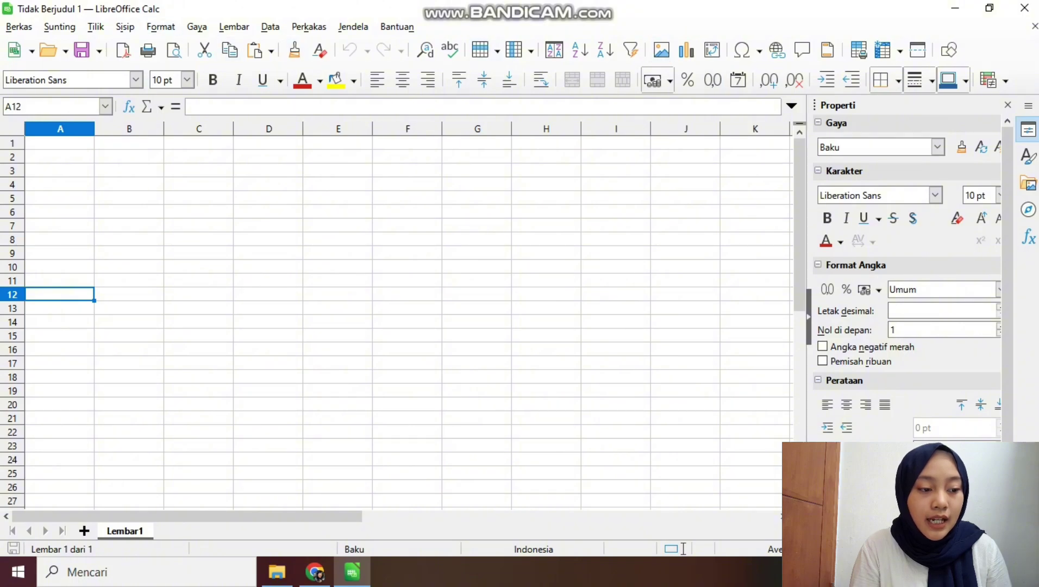
left_click(1008, 105)
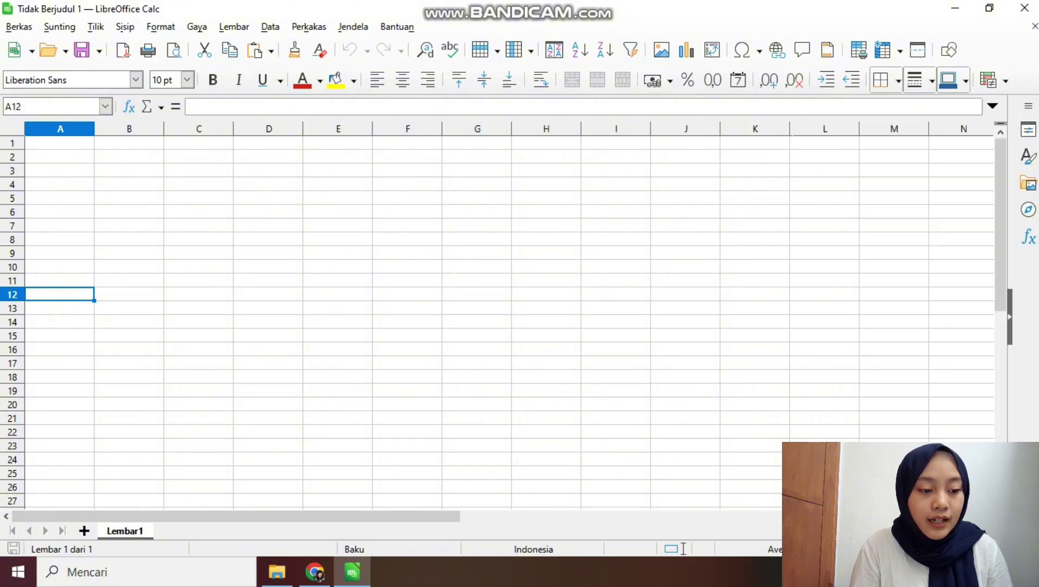
left_click(1028, 156)
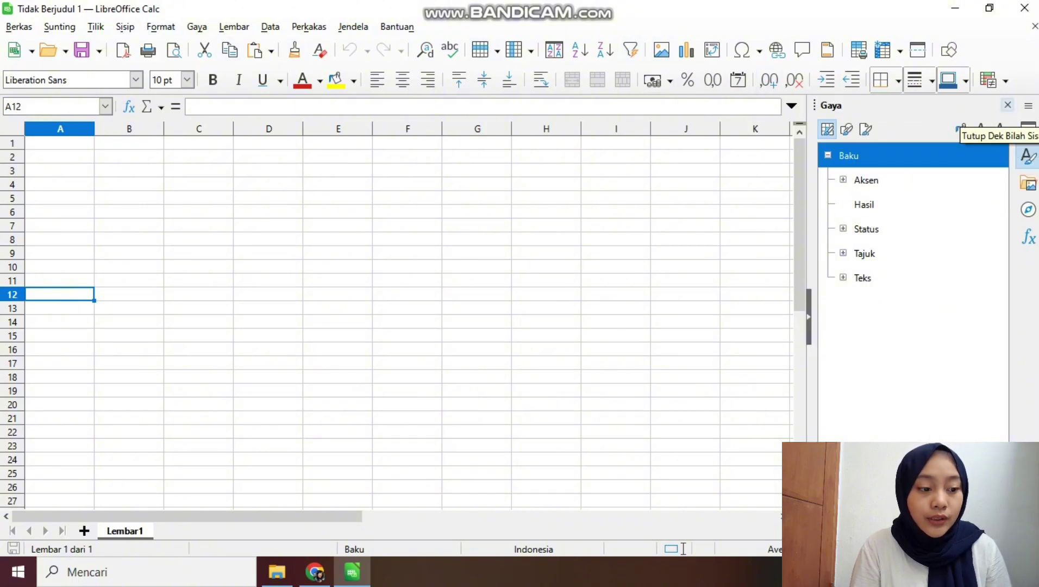
left_click(1029, 157)
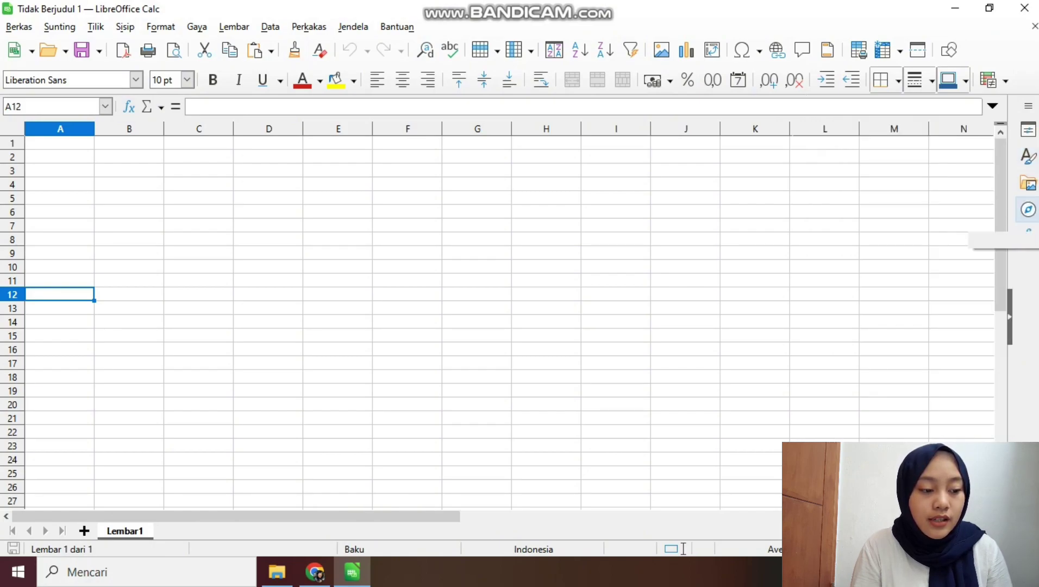
left_click(1029, 236)
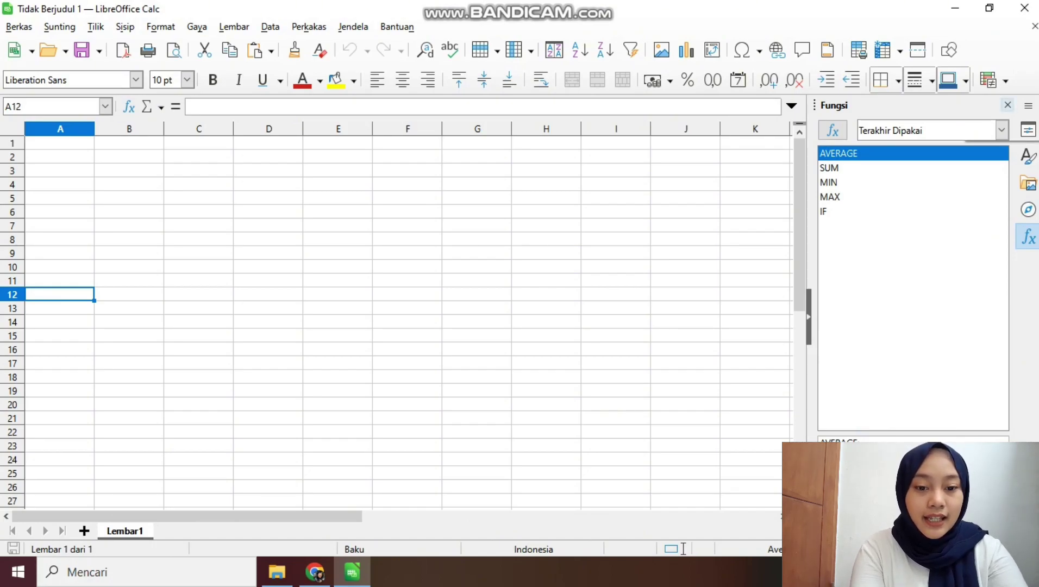
left_click(1008, 105)
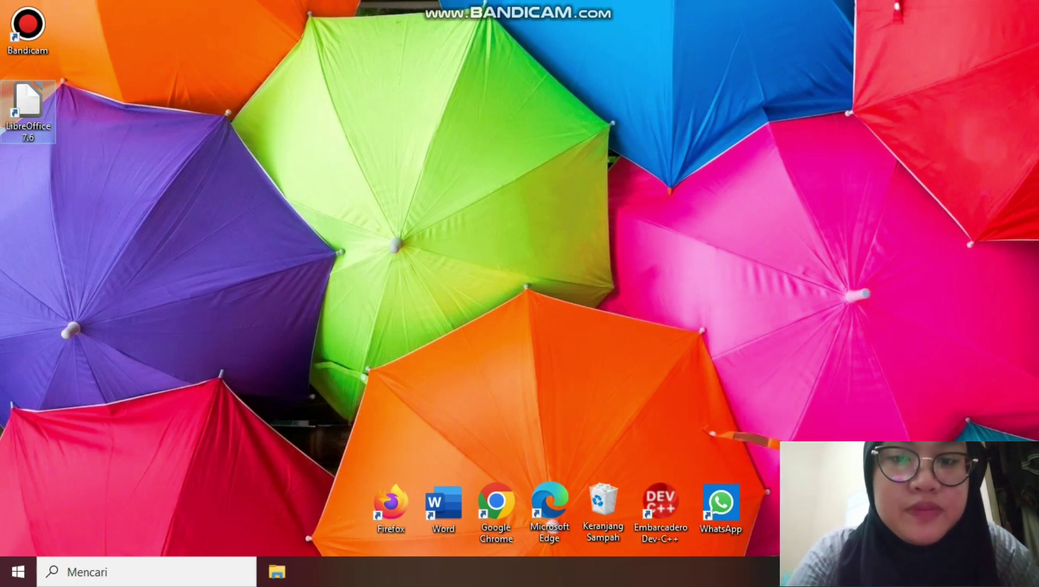
Launch LibreOffice 7.6 from the desktop again and create a blank Calc spreadsheet.
double_click(28, 109)
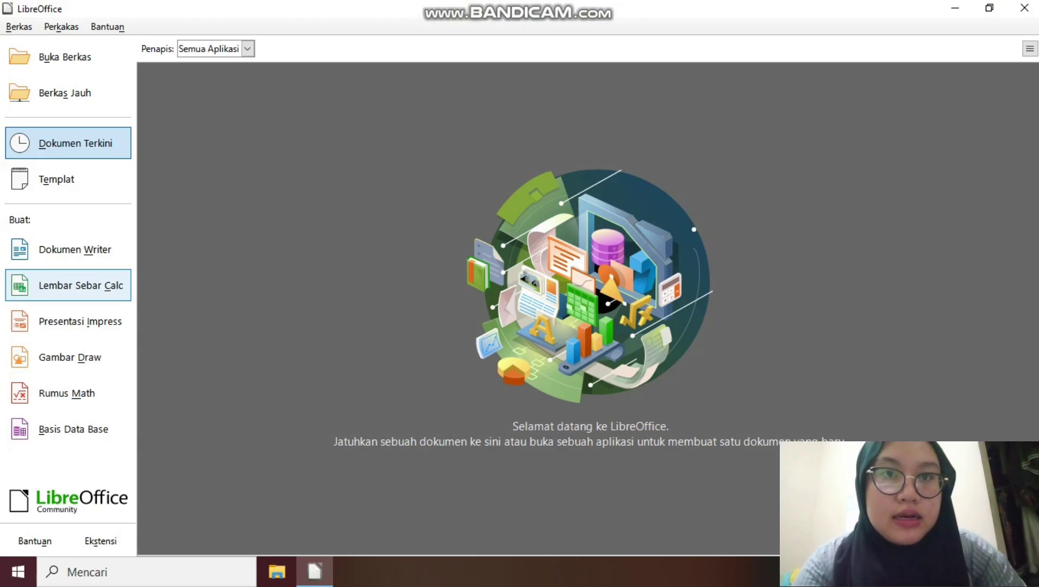
left_click(80, 285)
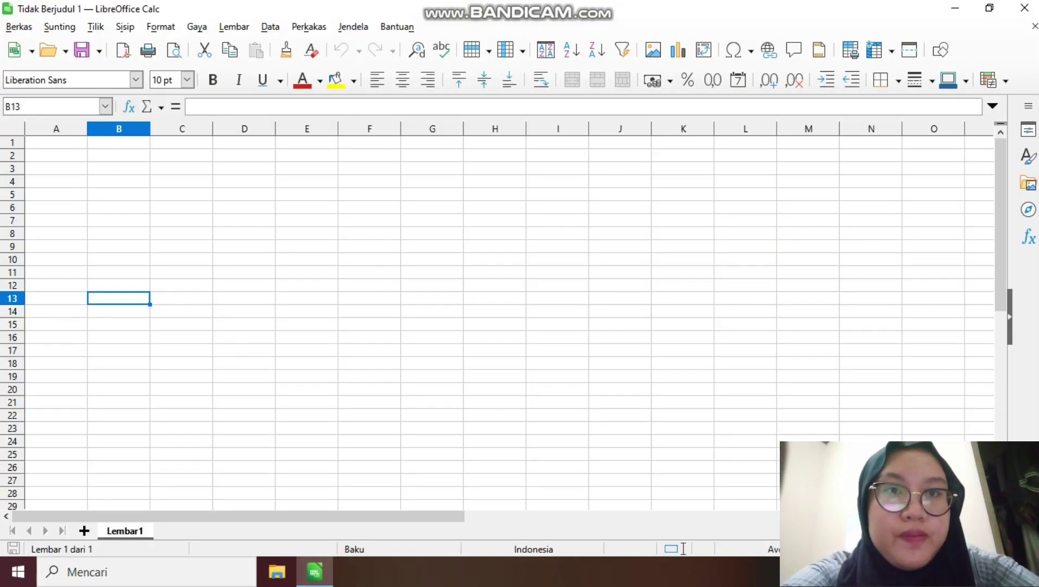
Merge cells A2:H2 and enter the title "NILAI MAHASISWA" centred horizontally.
left_click_drag(56, 155, 495, 155)
right_click(484, 155)
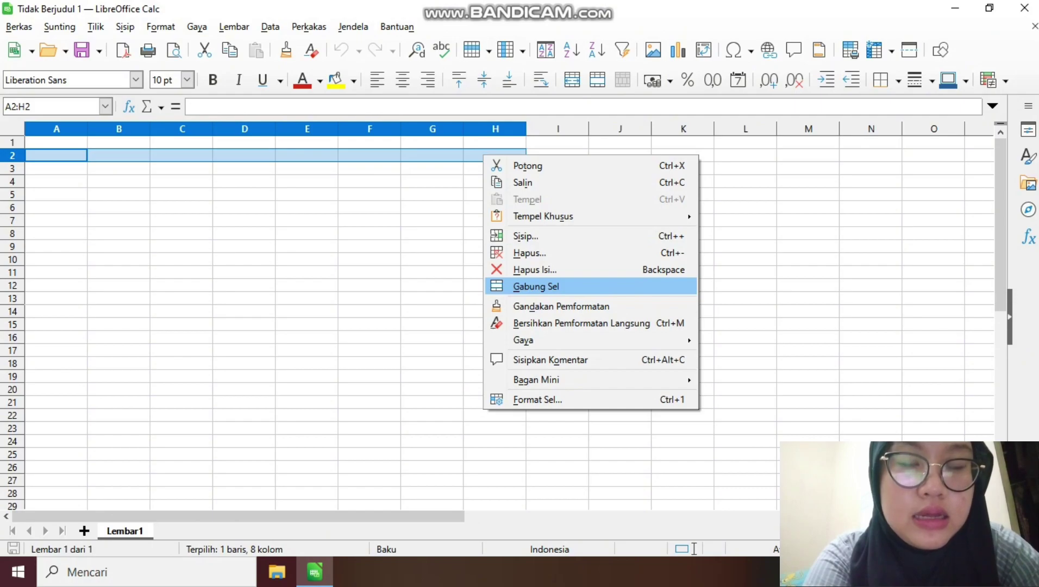
left_click(536, 286)
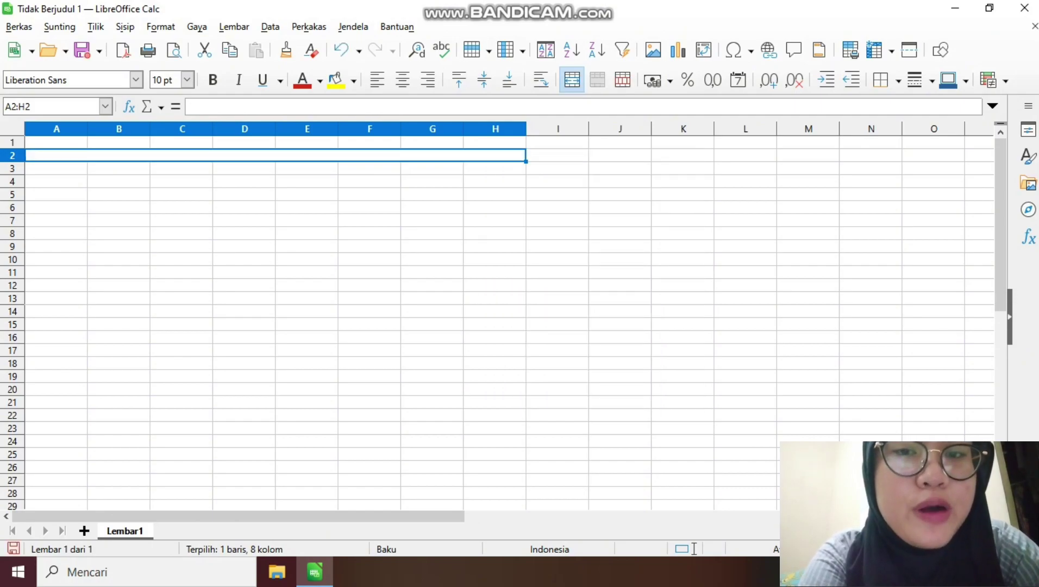
type("NI")
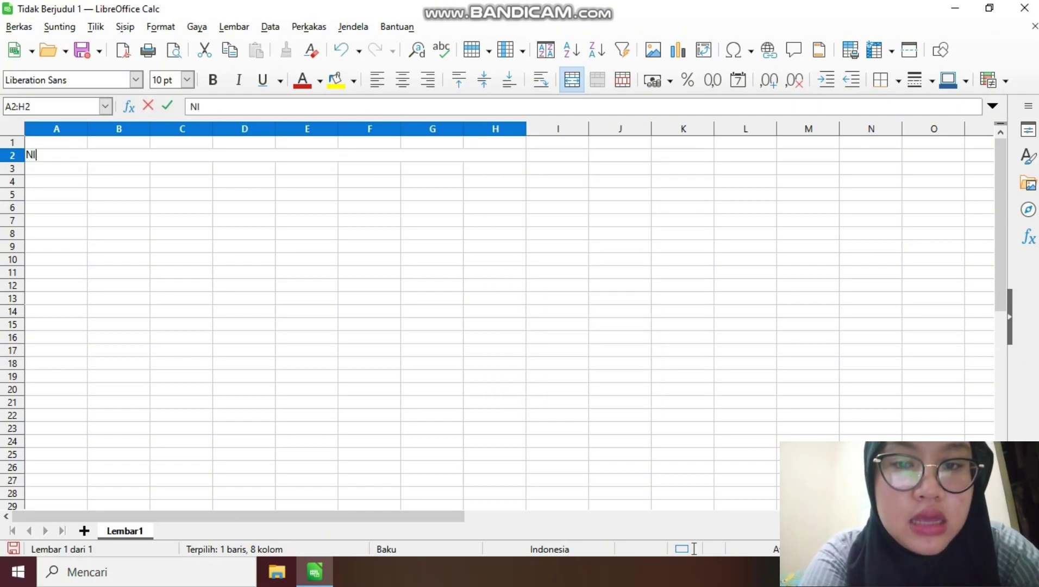
type("LAI MAHASISWA")
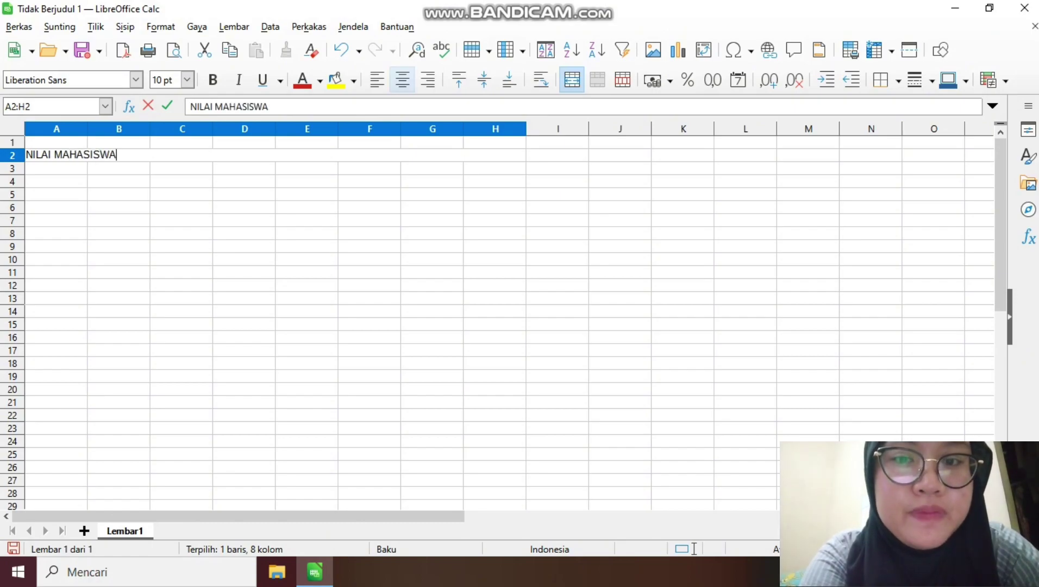
left_click(402, 80)
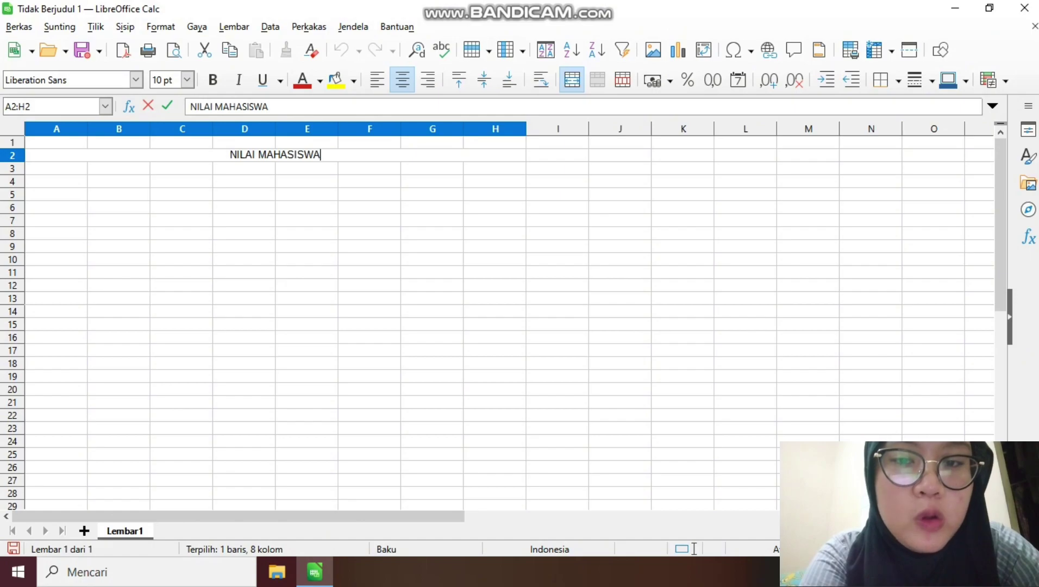
key("Return")
Enter the column headers "No." in A3 and "Nama" in B3.
type("N")
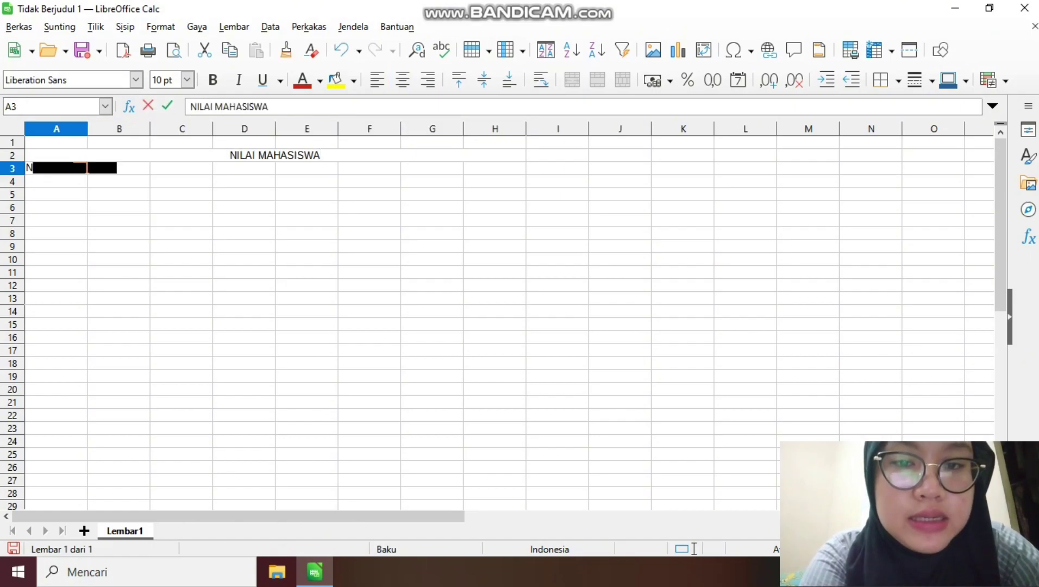
type("o.")
key("Tab")
type("Nama")
key("Tab")
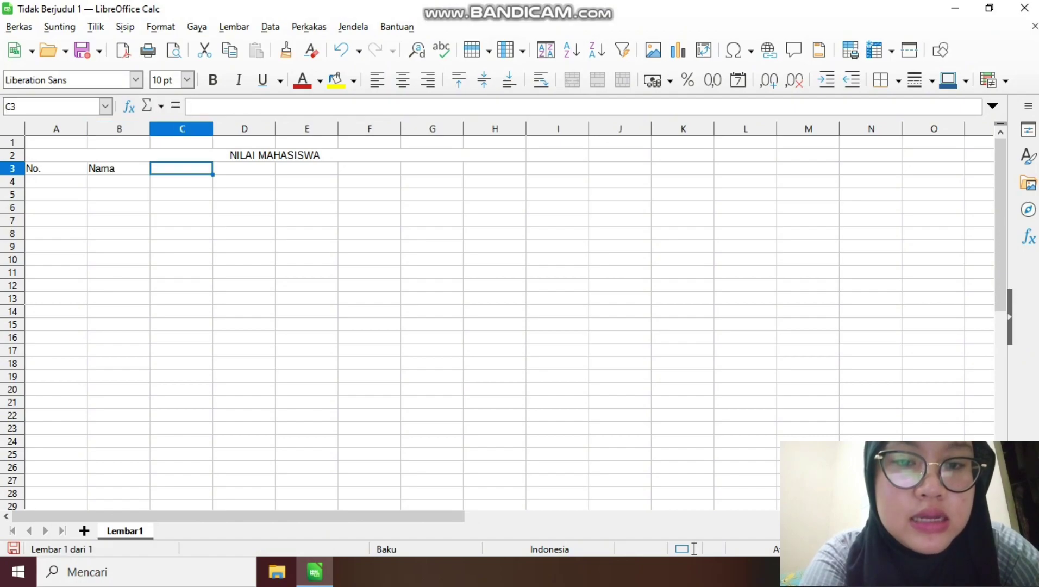
Merge cells C3:E3 and enter the header "Nilai" in the merged cell.
key("shift+Right")
key("shift+Right")
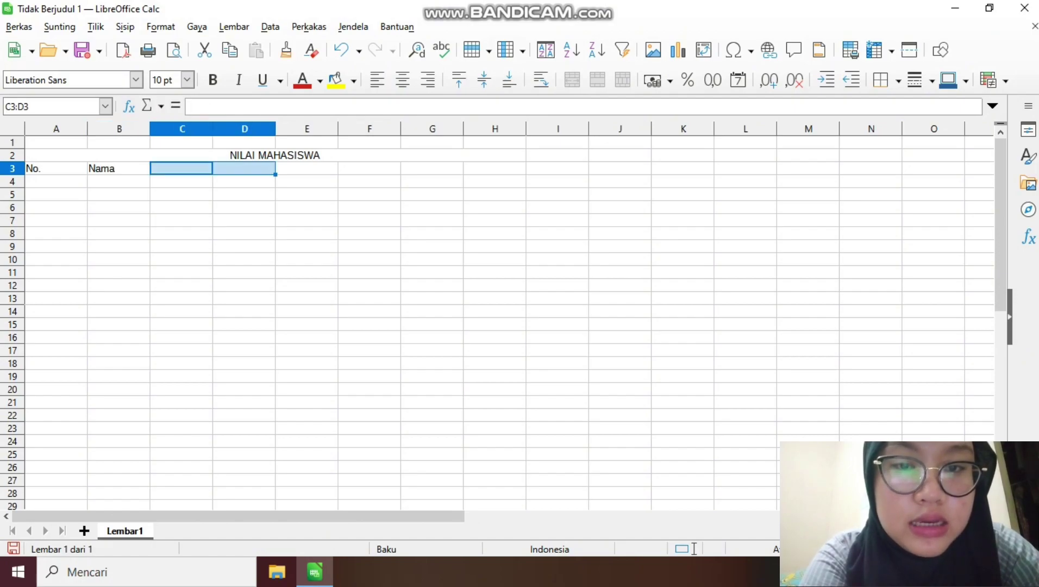
right_click(300, 169)
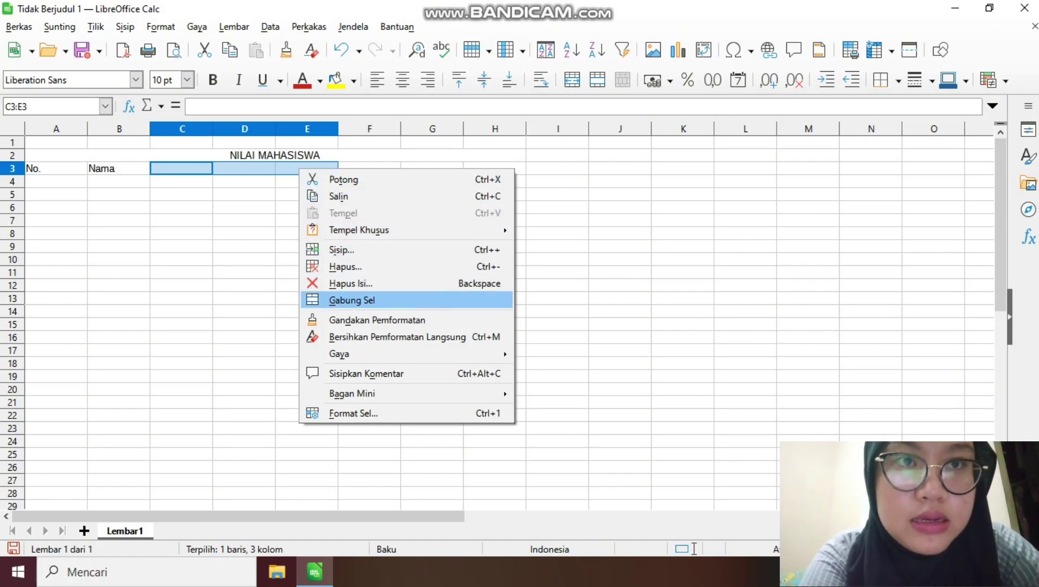
key("Return")
type("Nilai")
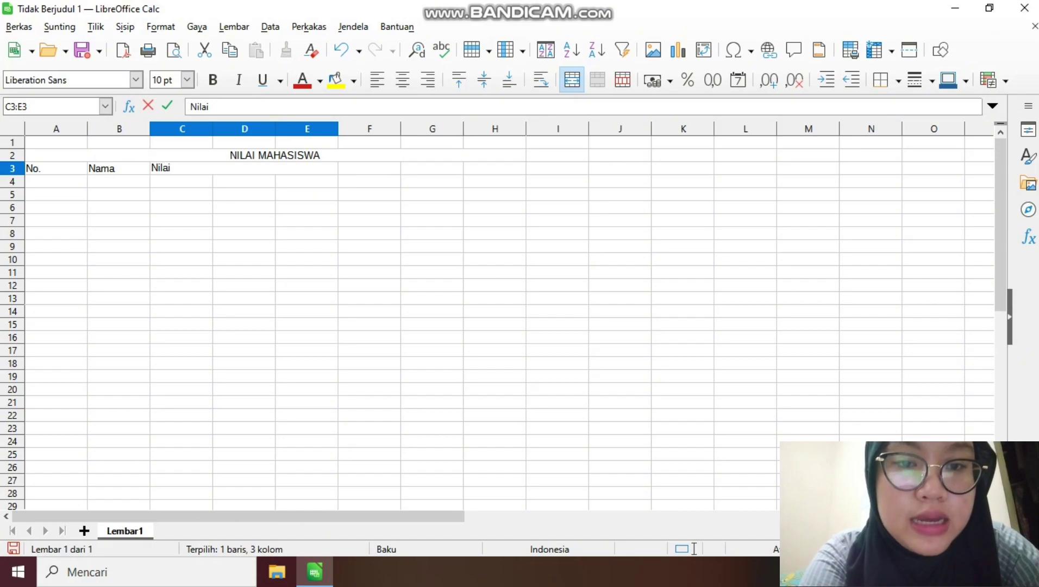
key("Tab")
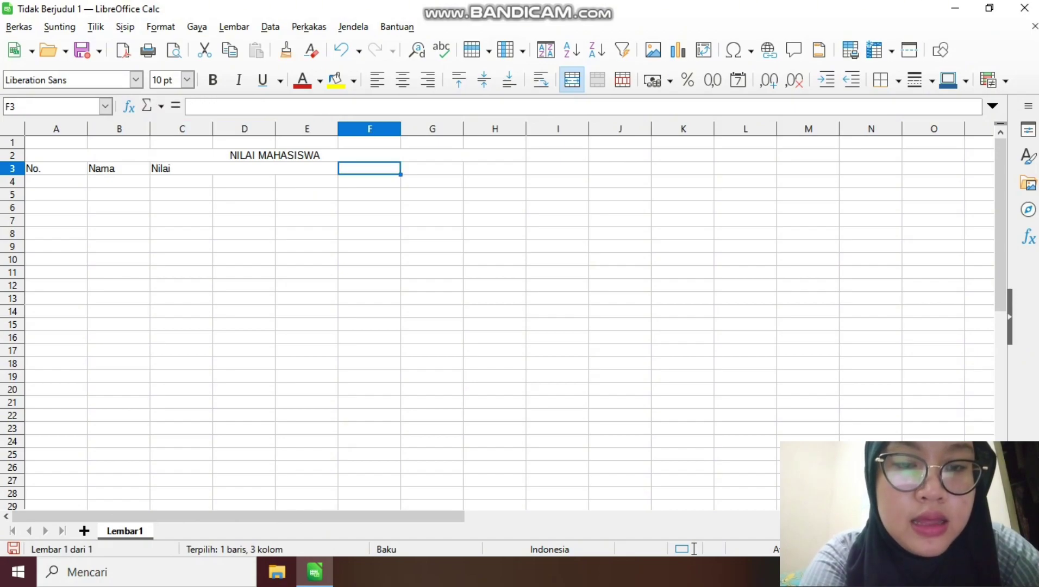
Enter the headers "Jumlah", "Rata – Rata" and "Predikat" in F3:H3, and centre the whole header row A3:H3.
type("Jumlah")
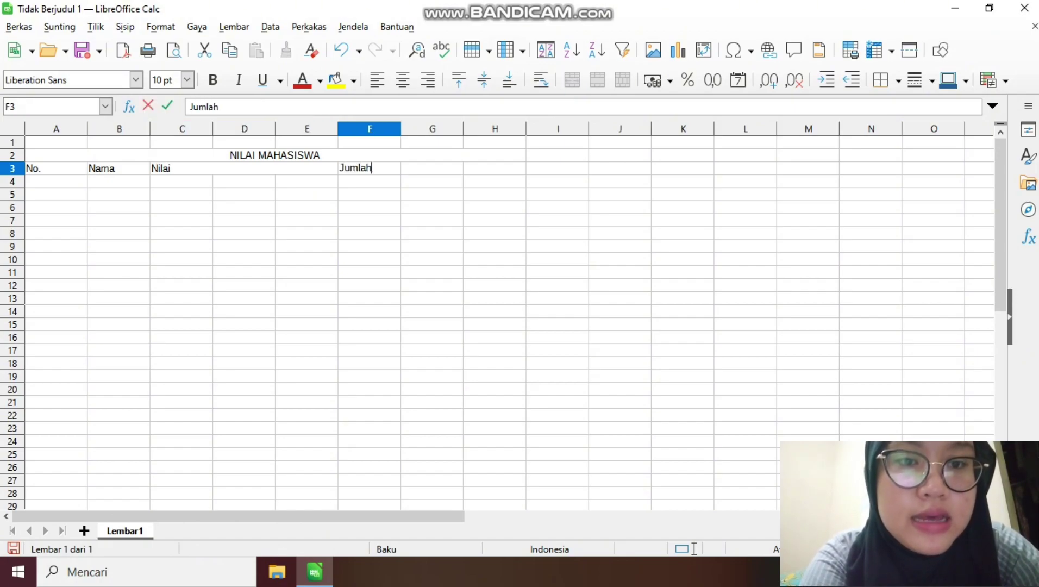
key("Tab")
type("Rat")
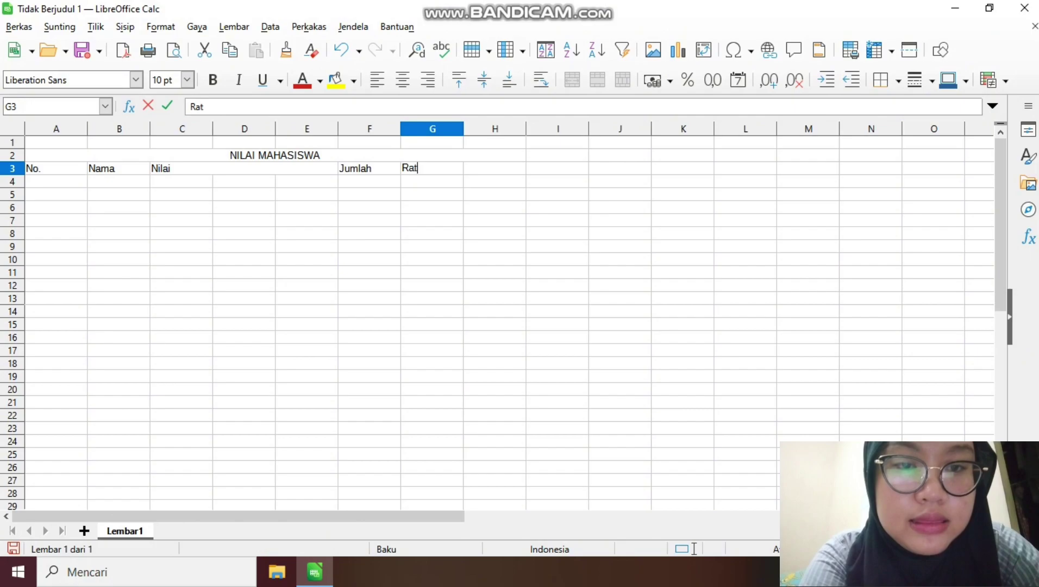
type("a - Rata")
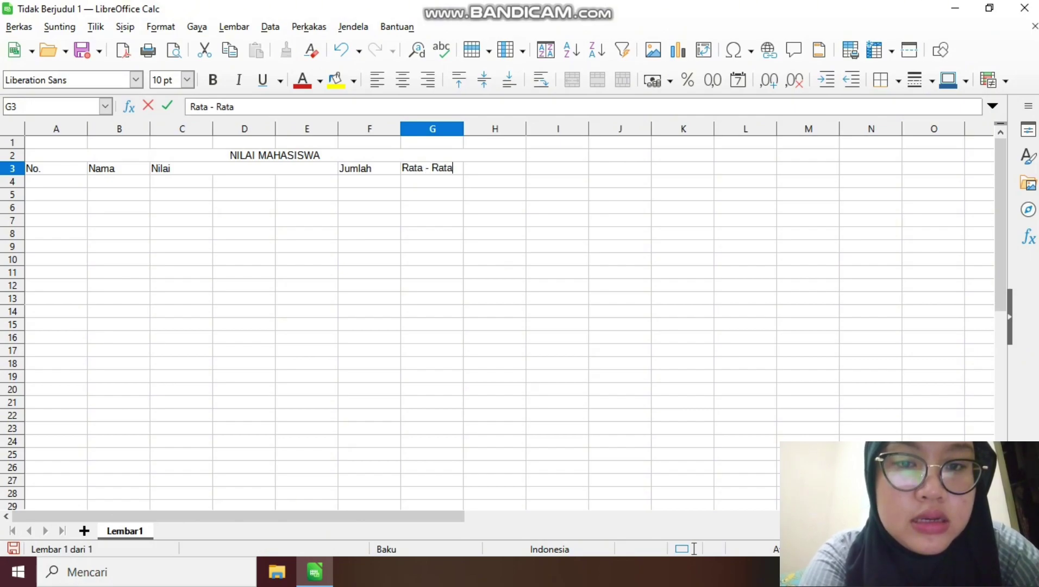
key("Tab")
type("Predikat")
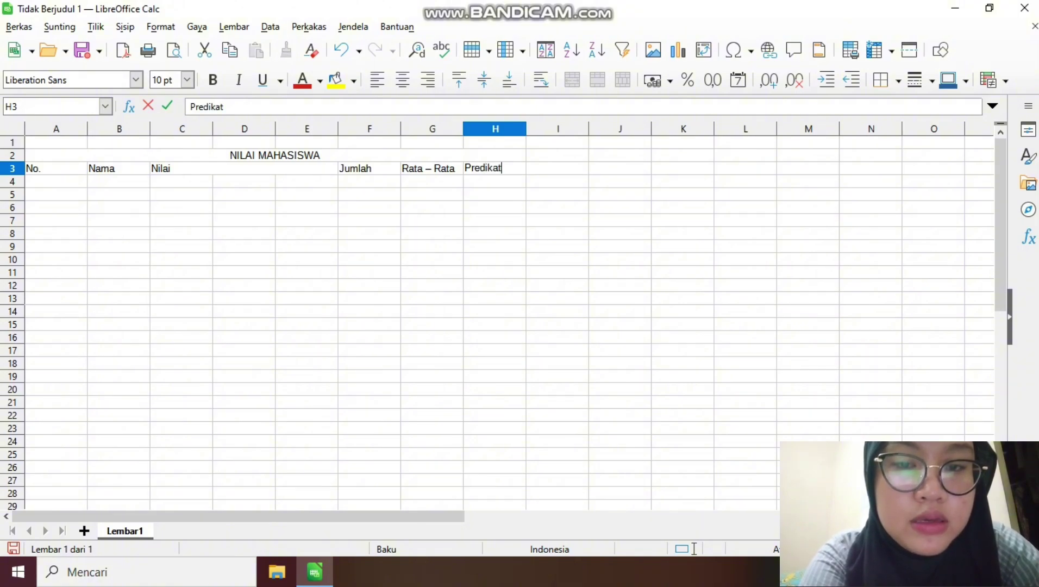
left_click_drag(56, 169, 495, 168)
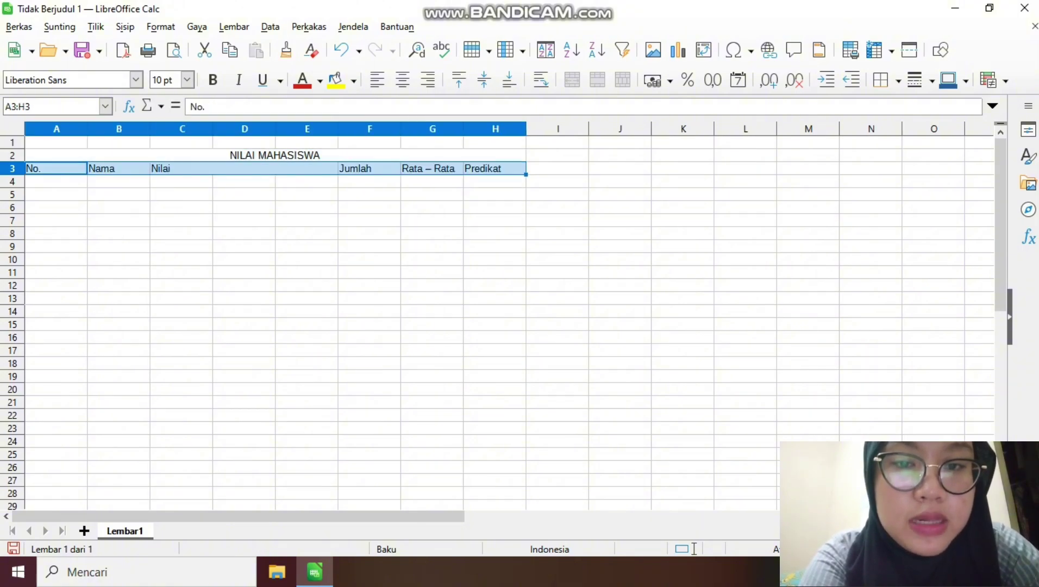
left_click(402, 80)
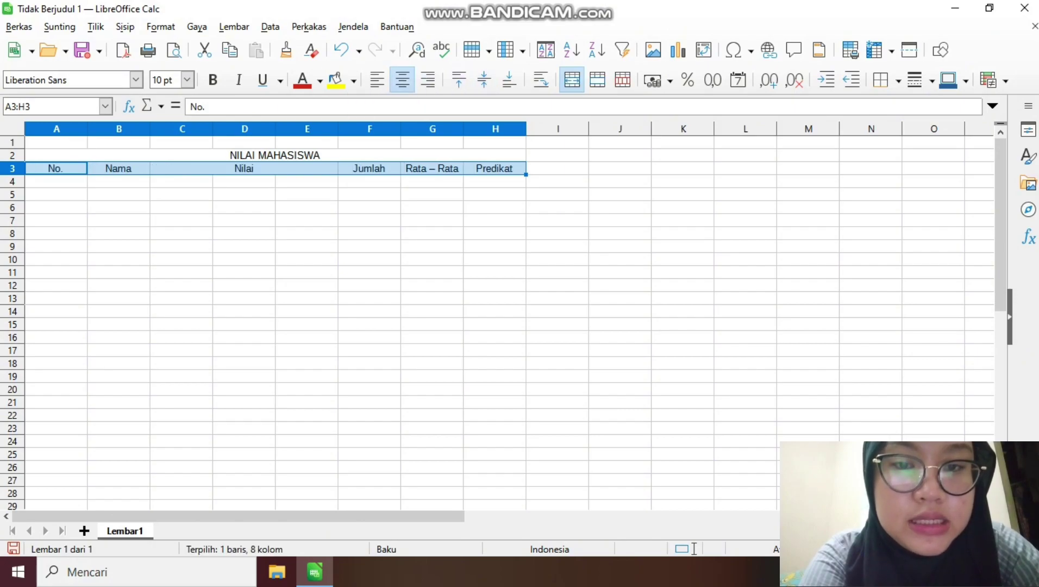
Enter the subheaders "UTS", "UAS" and "Praktikum" in C4:E4 below the Nilai header.
left_click(179, 181)
type("UTS")
key("Tab")
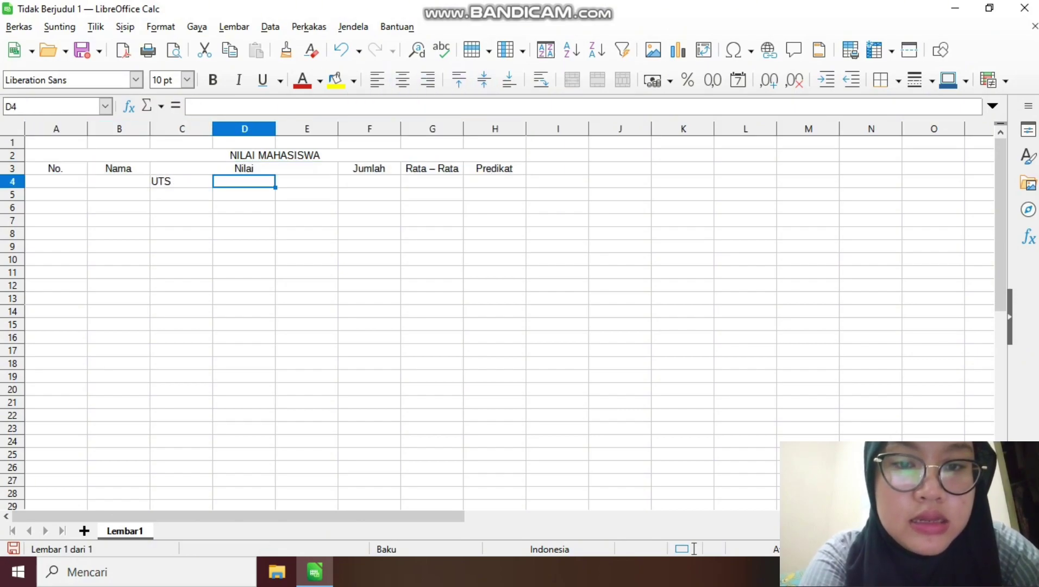
type("UAS")
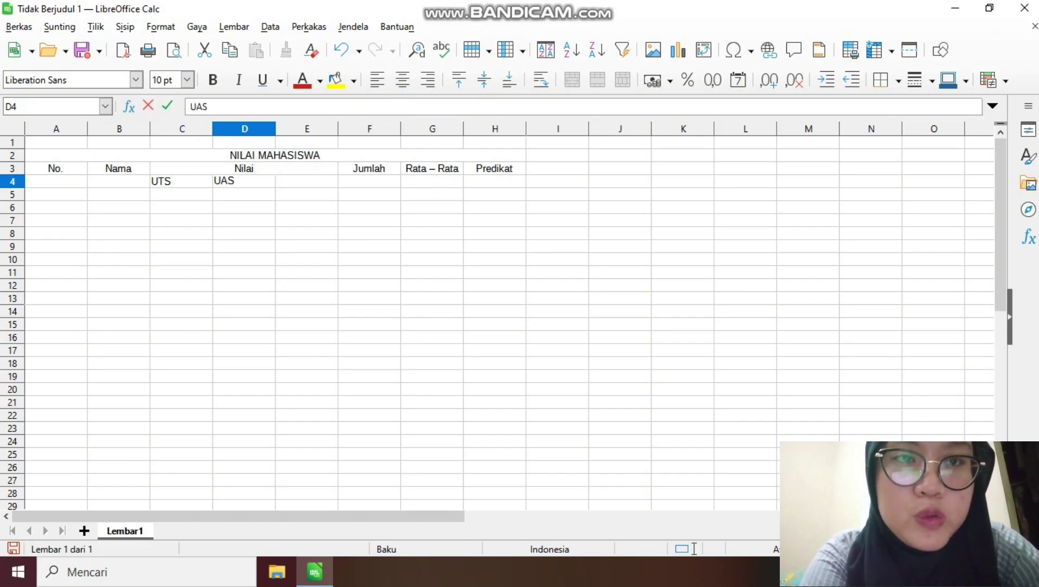
key("Tab")
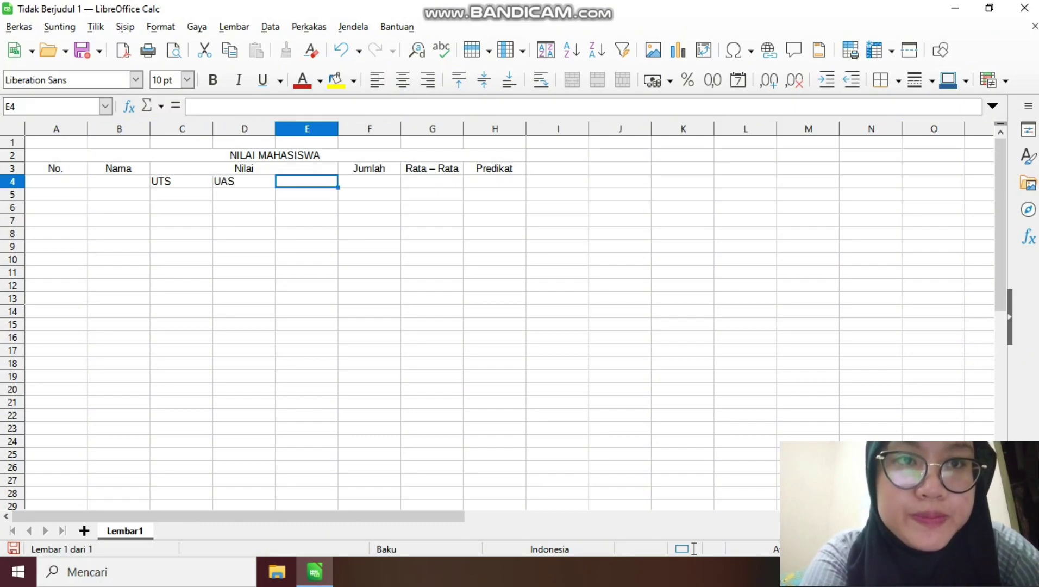
type("P")
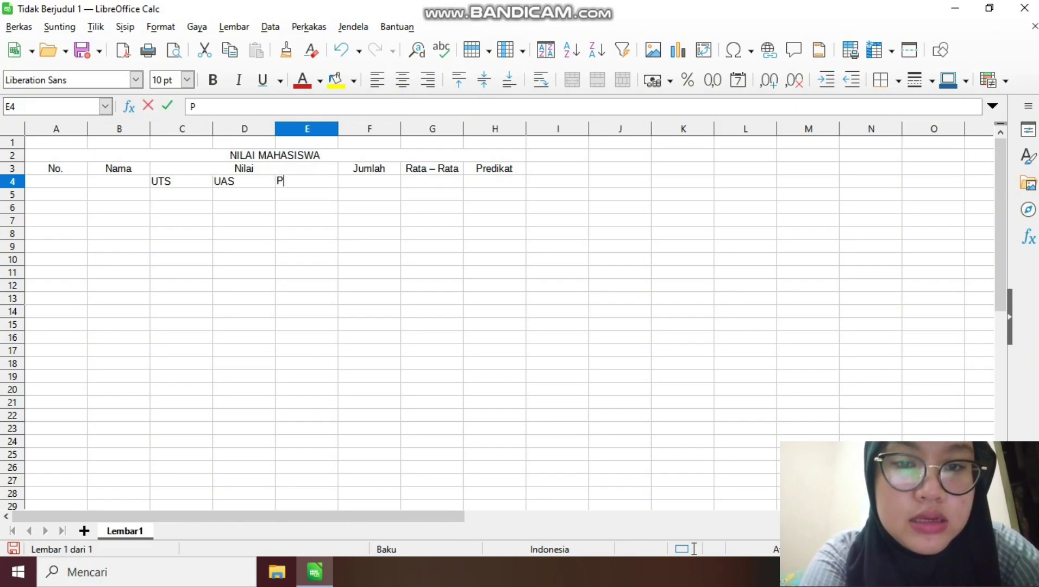
type("raktikum")
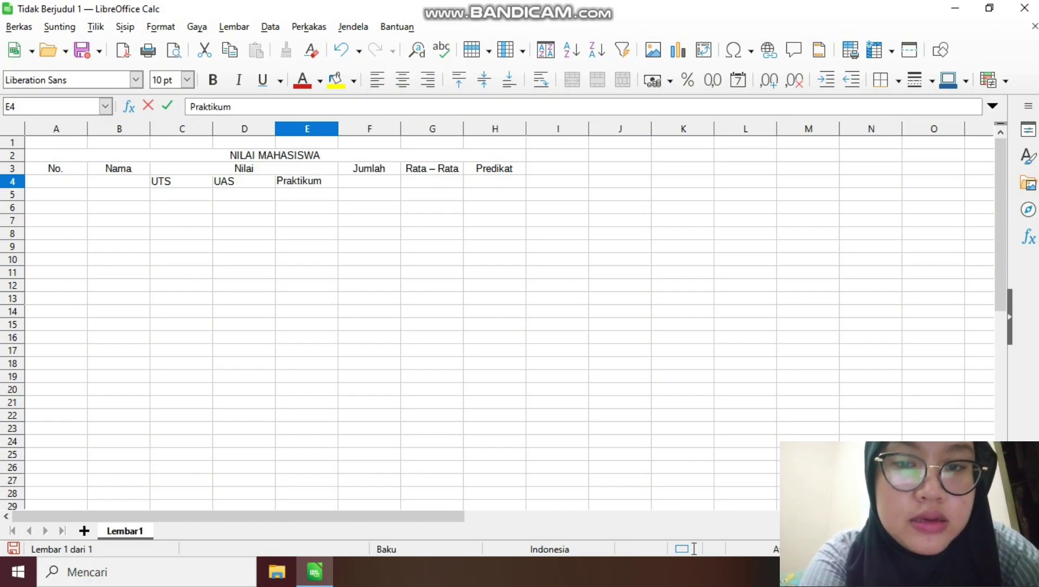
Centre the subheaders UTS, UAS and Praktikum in C4:E4 horizontally.
left_click_drag(185, 181, 307, 182)
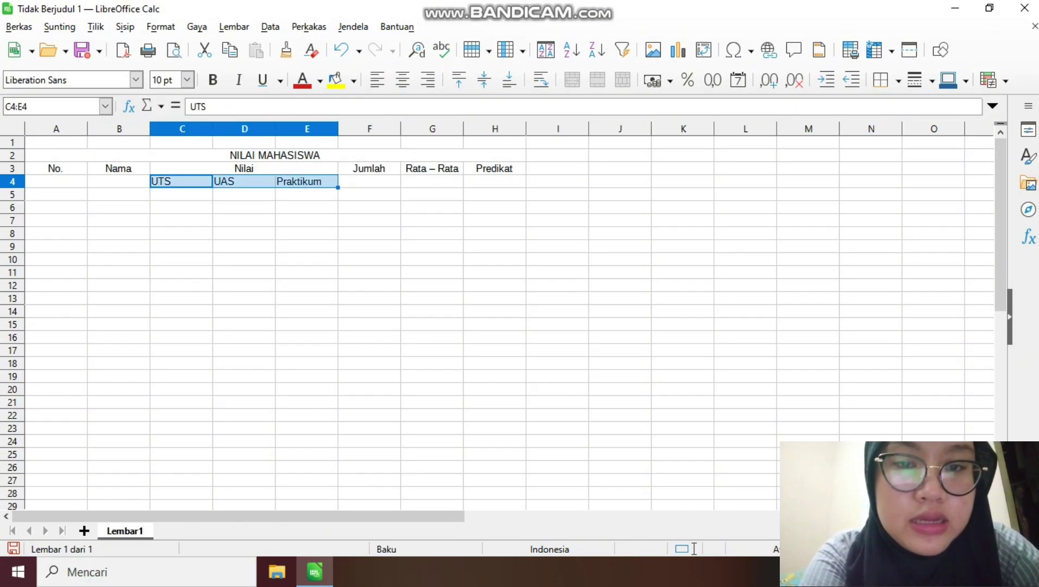
left_click(403, 80)
left_click(118, 182)
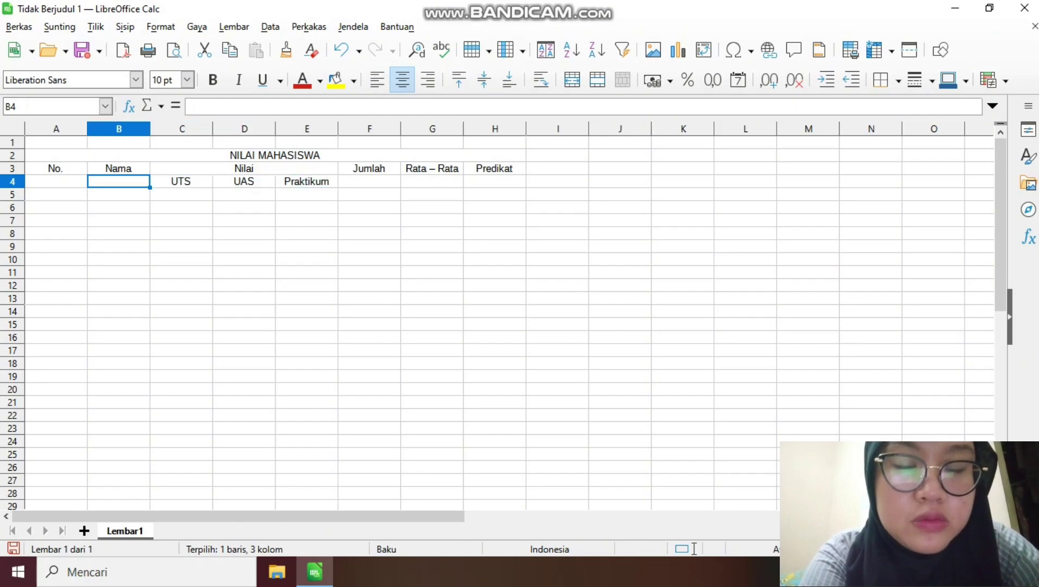
Merge the "No." header across A3:A4 and the "Nama" header across B3:B4.
left_click_drag(54, 168, 56, 182)
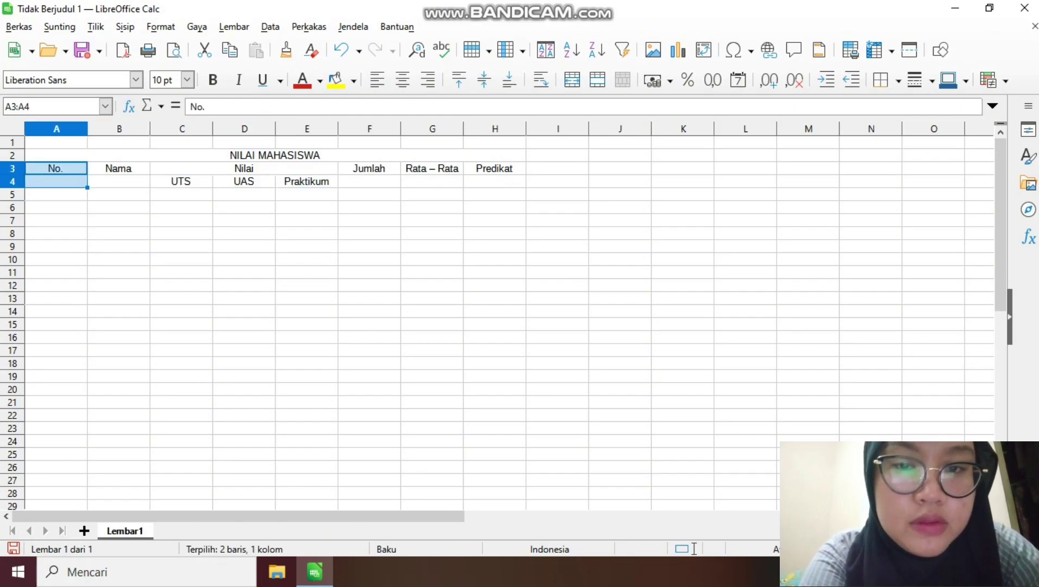
right_click(57, 180)
left_click(111, 331)
left_click_drag(118, 168, 118, 181)
right_click(143, 179)
left_click(196, 330)
Merge the Jumlah, Rata – Rata and Predikat headers vertically across rows 3 and 4 in columns F, G and H.
left_click_drag(369, 168, 370, 182)
right_click(366, 182)
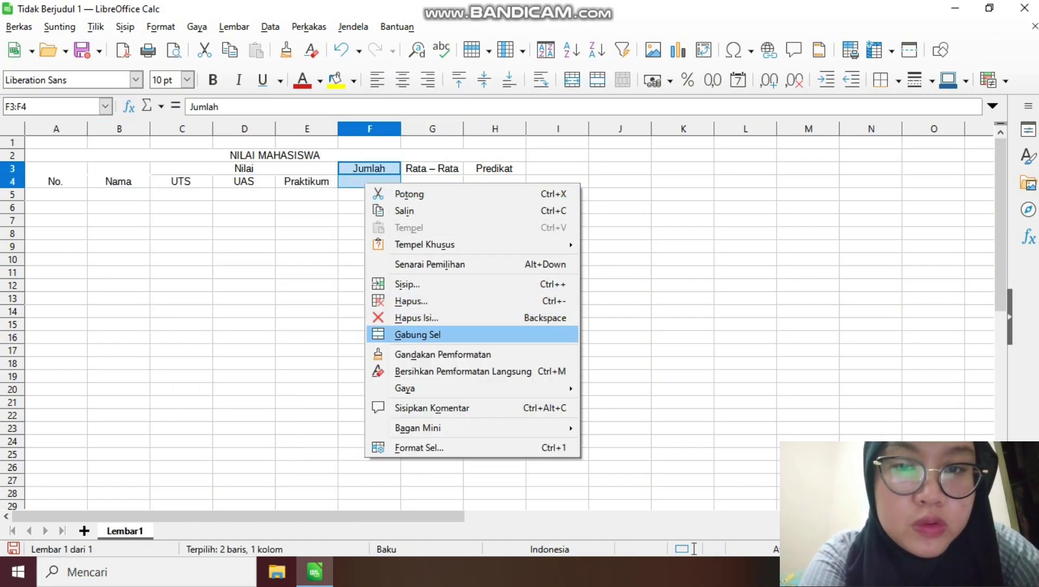
left_click(402, 332)
left_click_drag(433, 168, 432, 181)
right_click(430, 181)
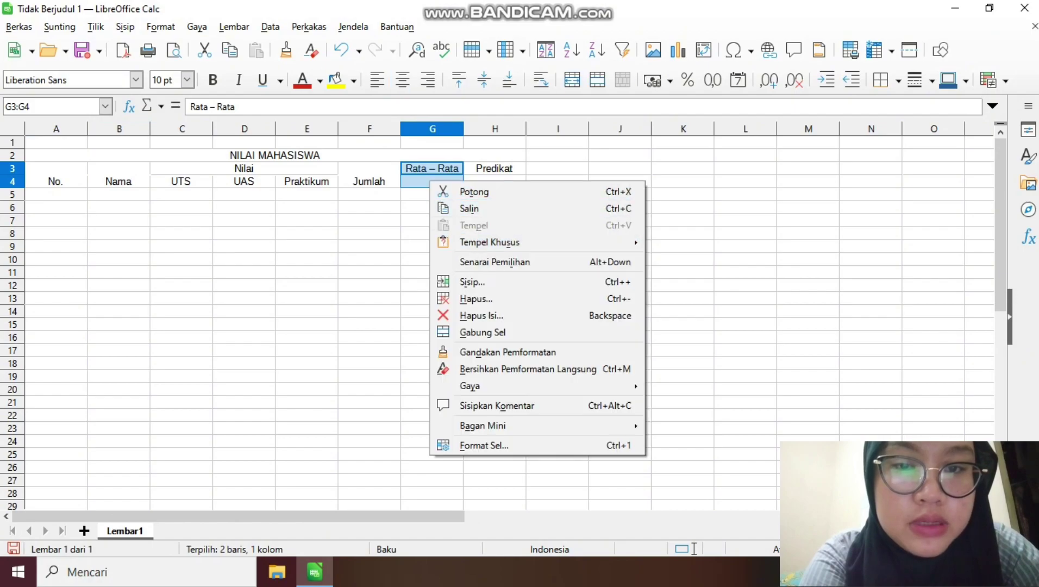
left_click(463, 330)
left_click_drag(495, 168, 495, 181)
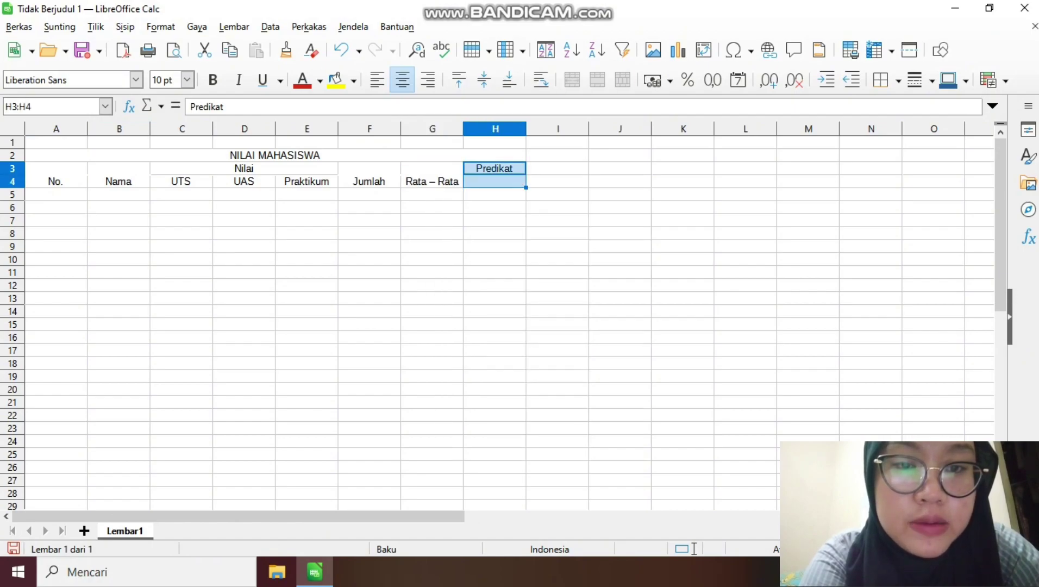
right_click(494, 178)
left_click(548, 328)
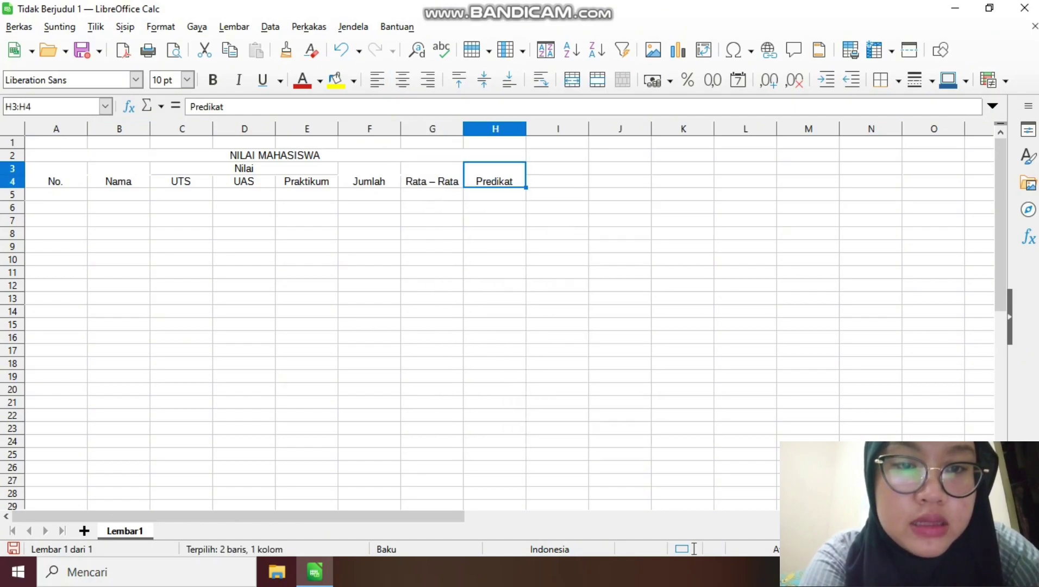
Centre the merged headers No., Nama, Jumlah, Rata – Rata and Predikat vertically in their cells.
left_click(56, 175)
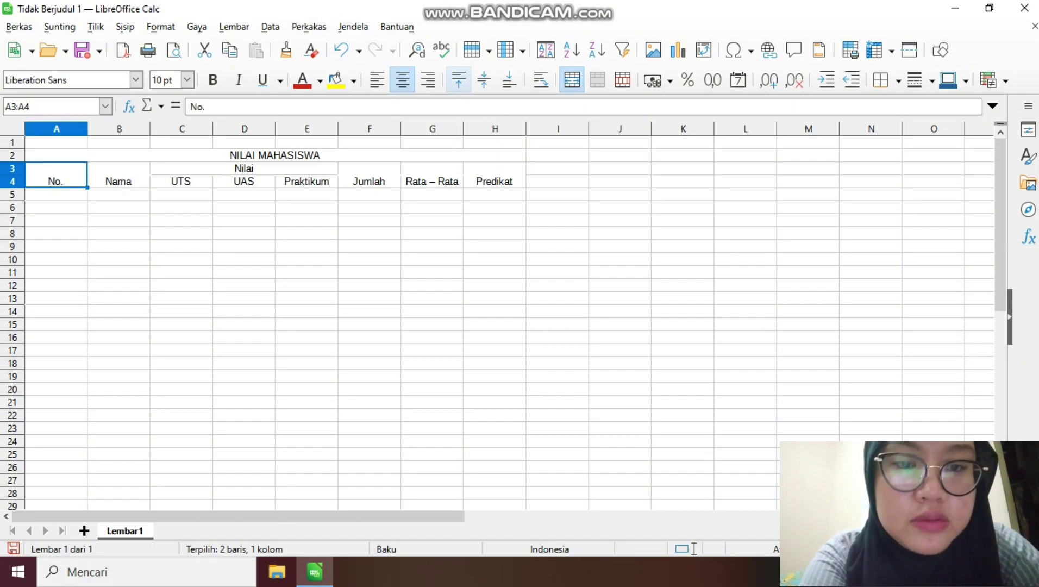
left_click(484, 80)
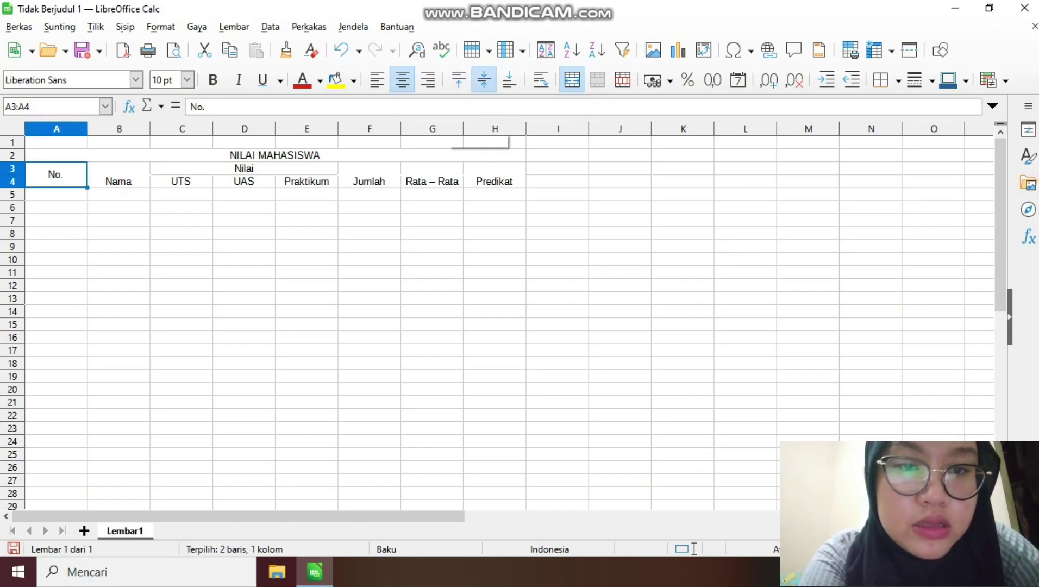
key("Right")
left_click(484, 80)
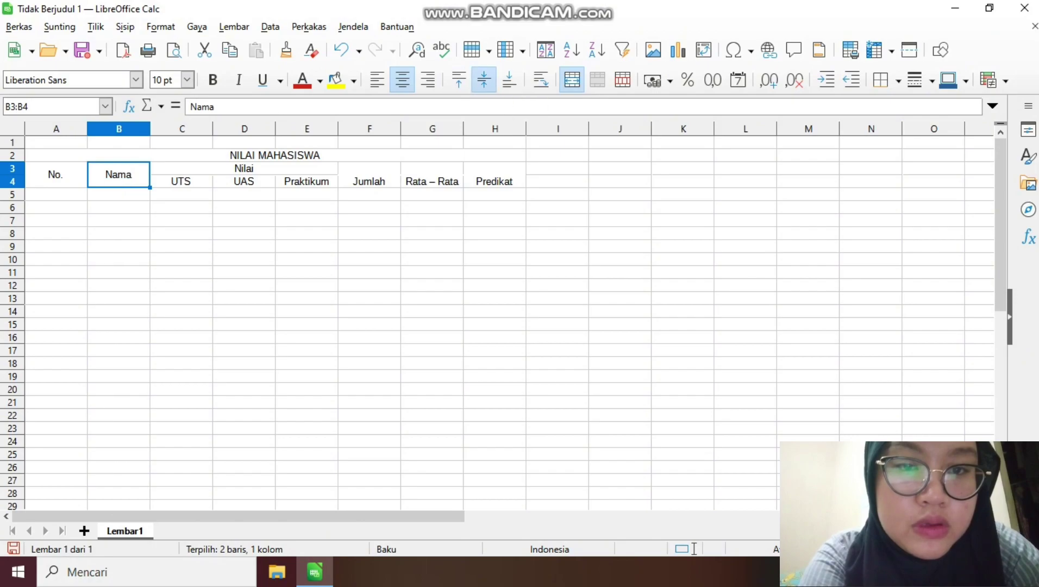
key("Right")
key("Right")
left_click(484, 80)
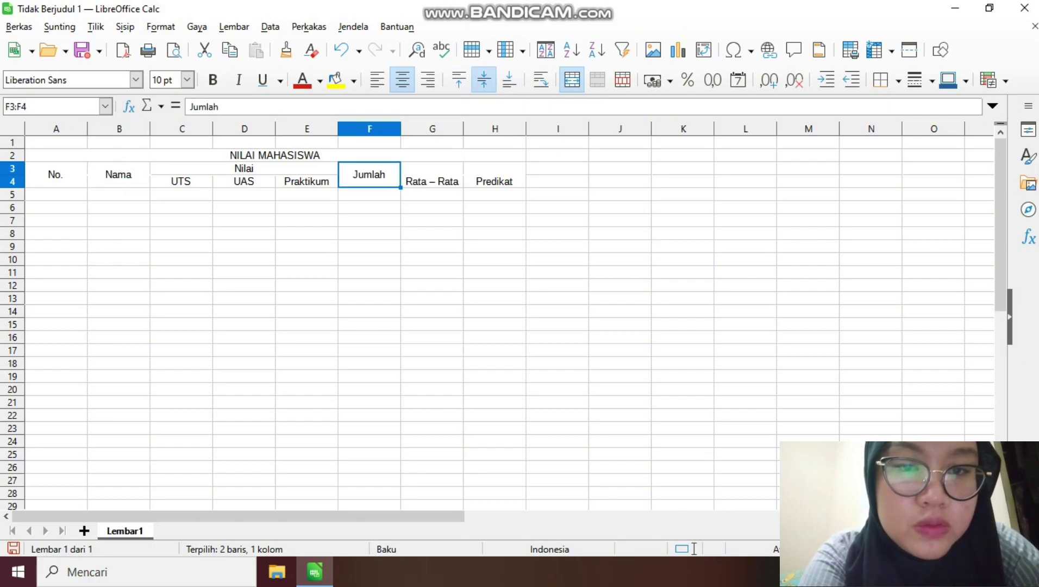
key("Right")
left_click(484, 80)
key("Right")
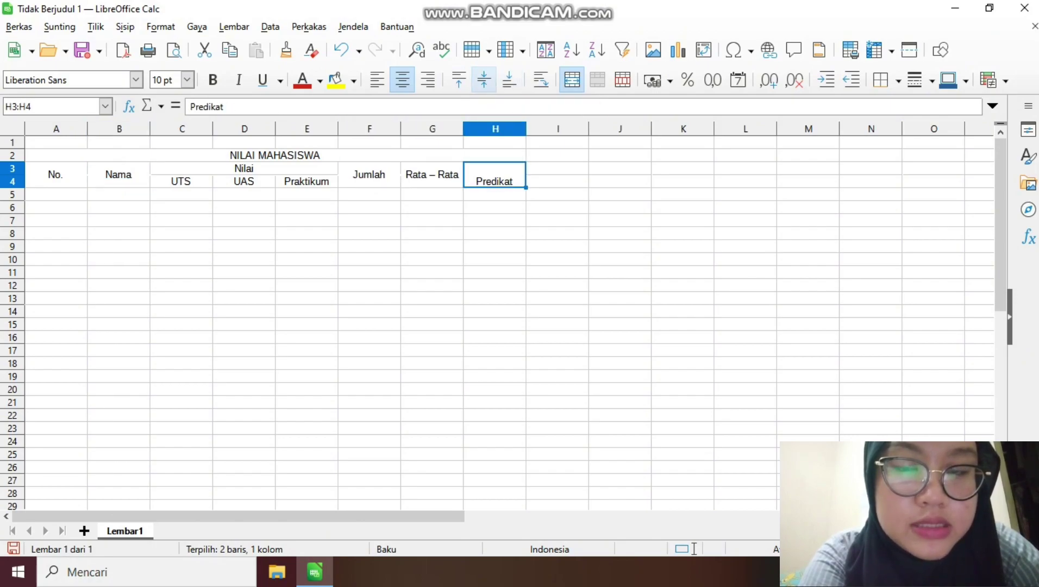
left_click(483, 80)
Fill the NILAI MAHASISWA title cell A2:H2 with a light grey background.
left_click_drag(274, 155, 326, 154)
left_click(354, 80)
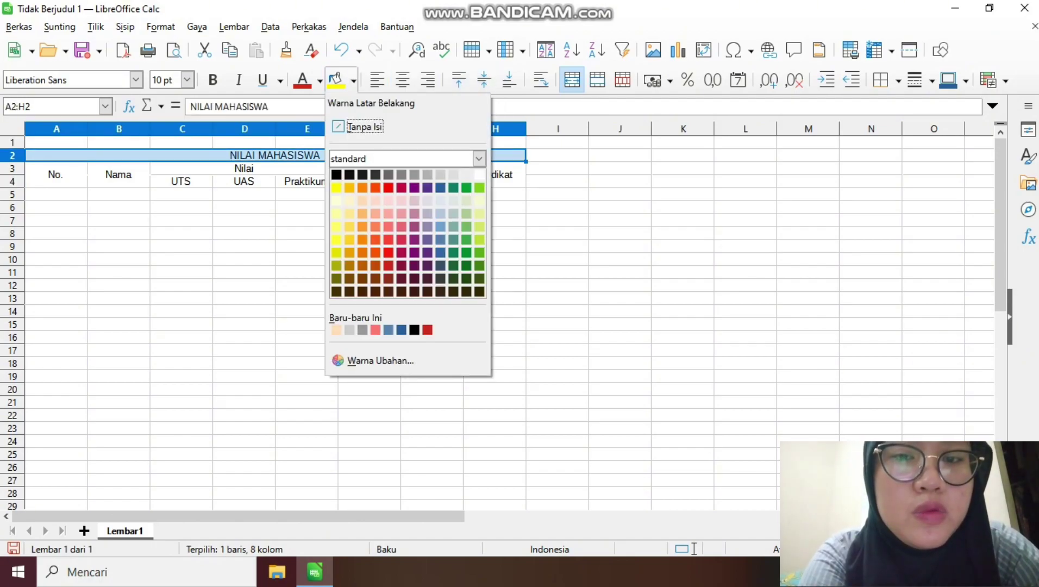
left_click(441, 174)
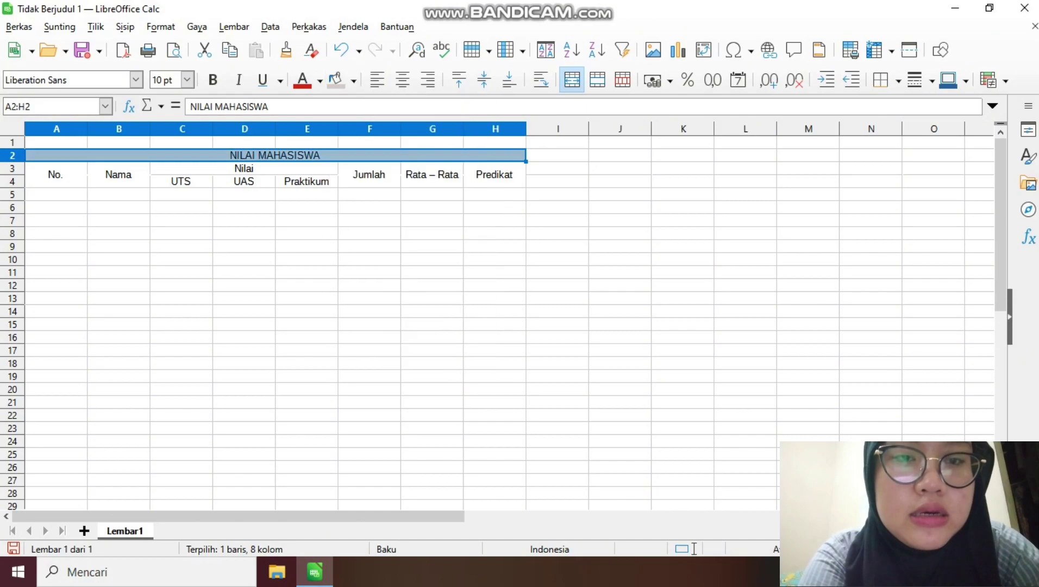
Fill the header rows A3:H4 with a light orange background.
left_click_drag(54, 174, 495, 177)
left_click(353, 81)
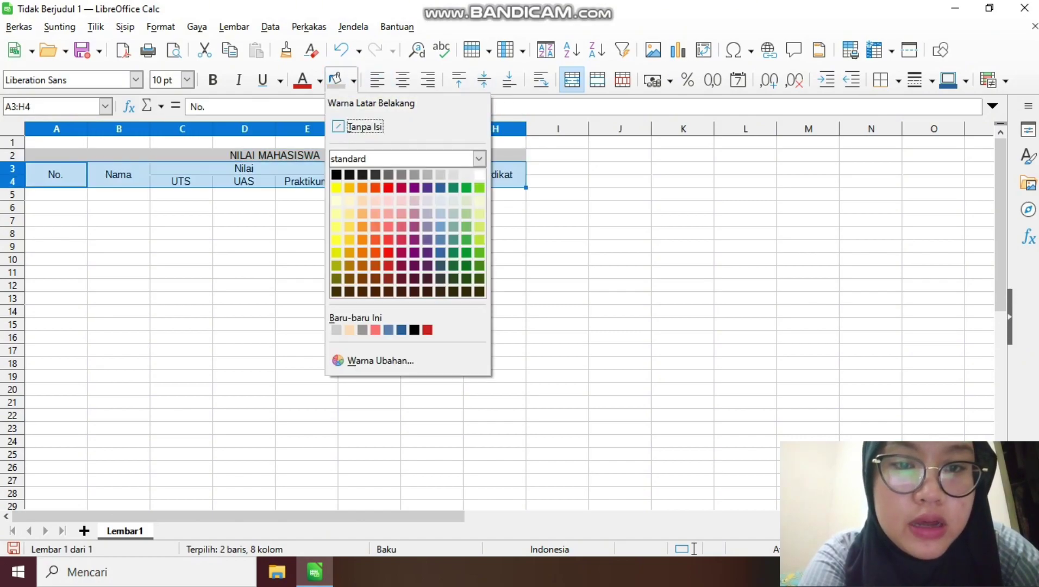
left_click(362, 200)
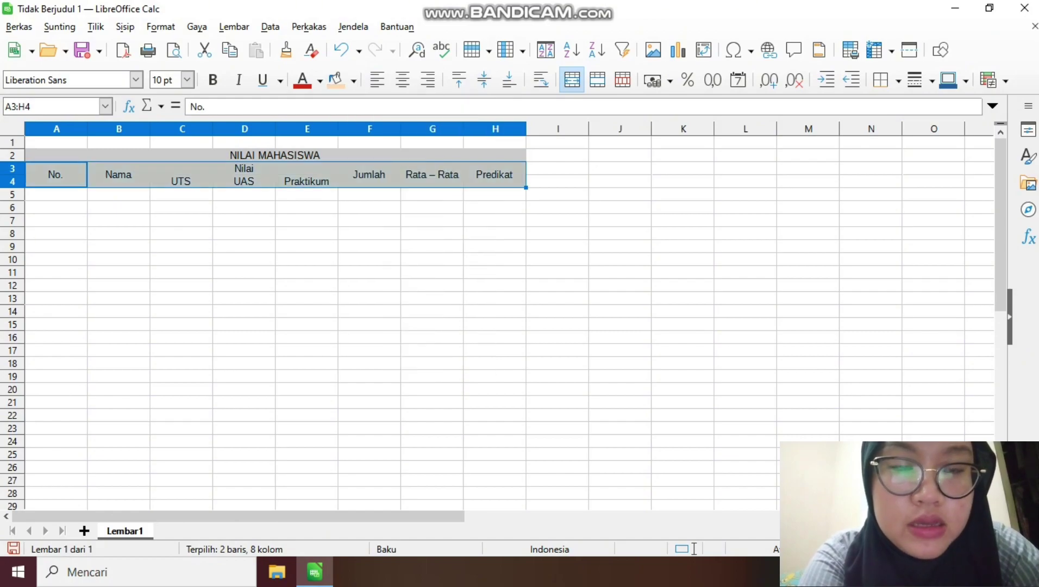
left_click(56, 195)
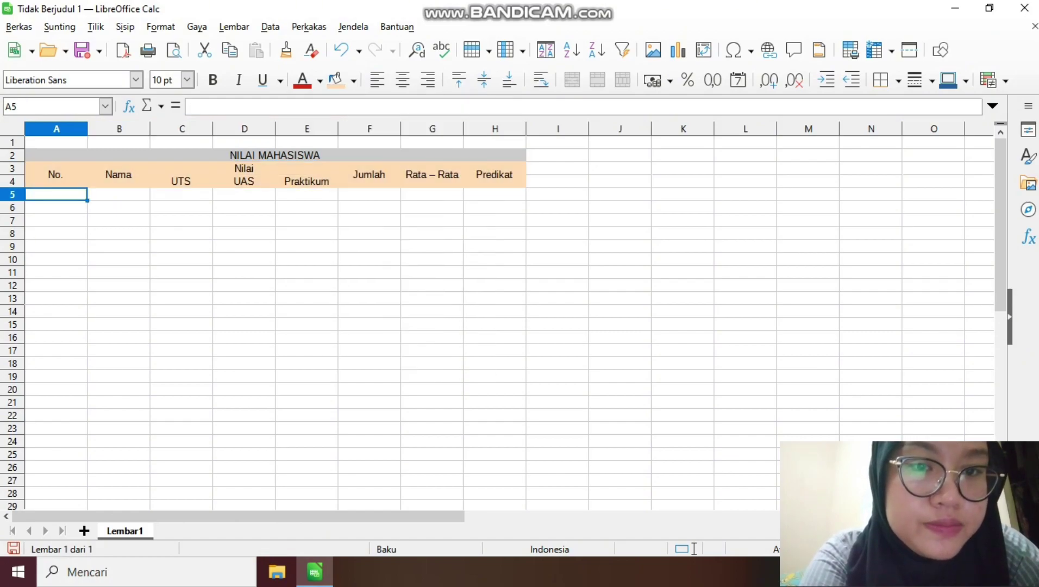
Apply outer and inner borders to every cell of the table range A2:H10.
left_click_drag(495, 155, 494, 260)
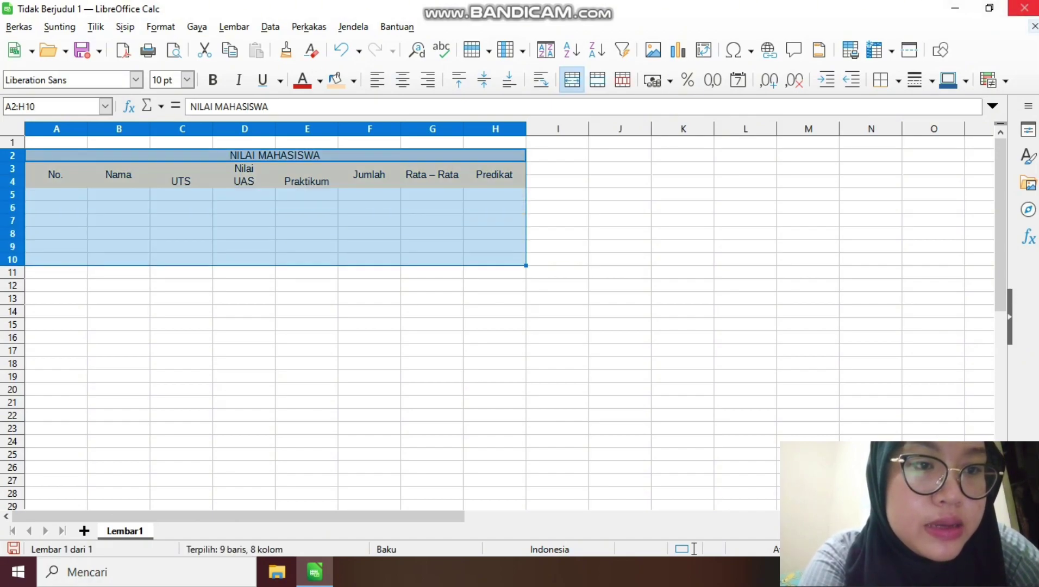
left_click(882, 80)
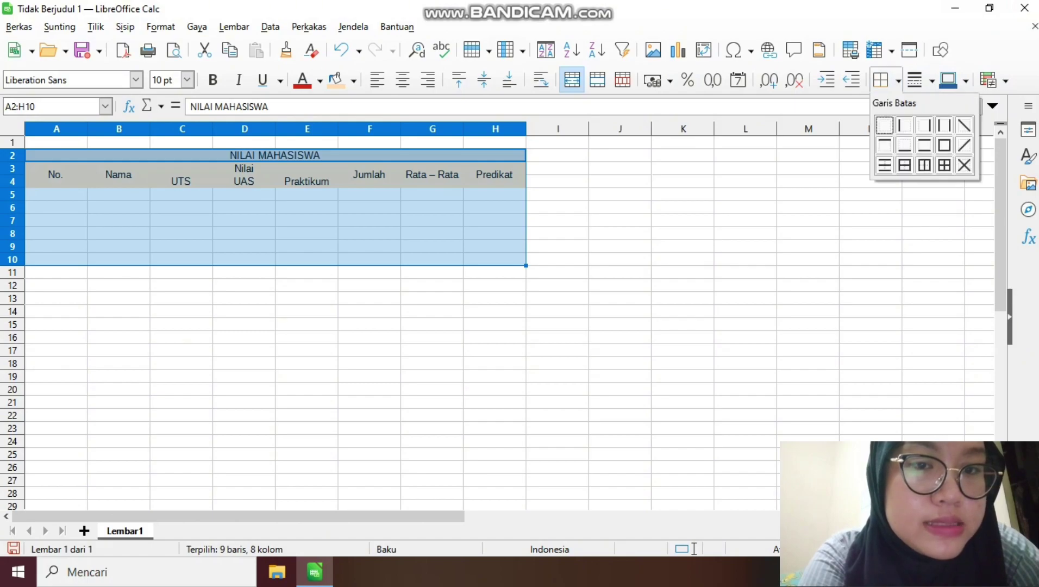
left_click(944, 165)
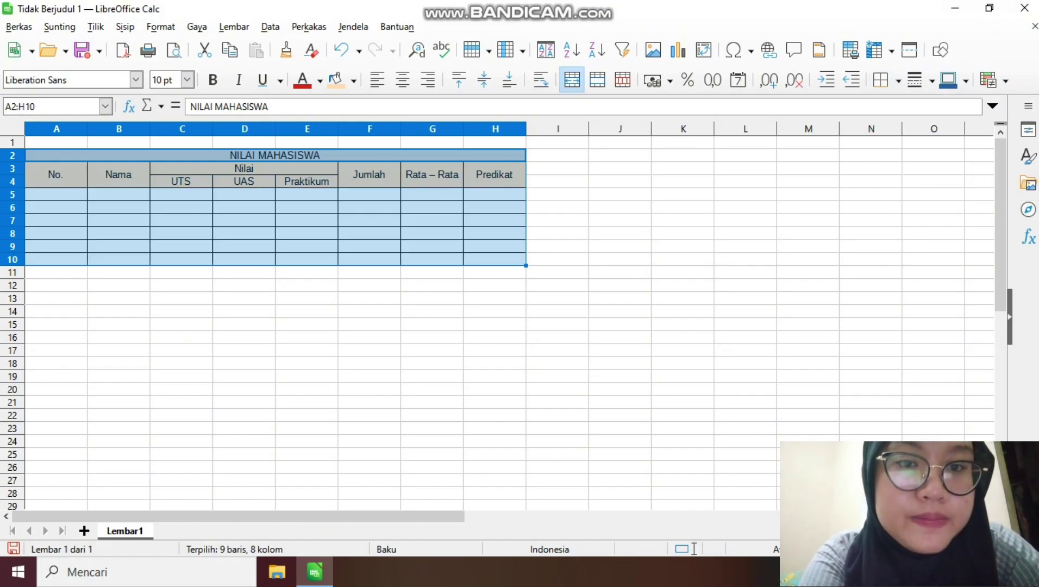
left_click(369, 220)
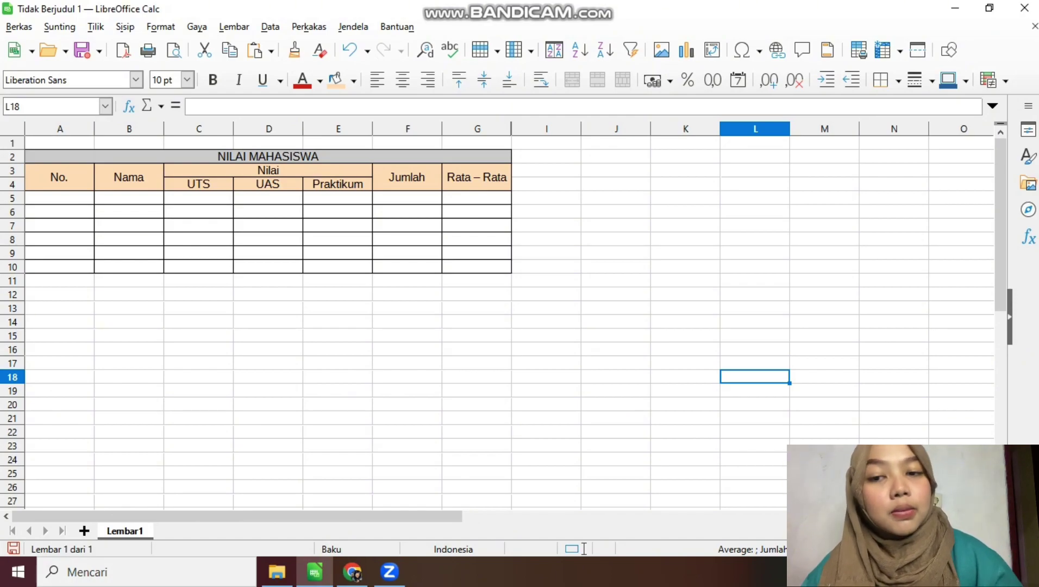
Enter the row numbers 1 to 6 in A5:A10 under the "No." header.
left_click(59, 198)
type("1")
key("Return")
type("2")
key("Return")
type("3")
key("Return")
type("4")
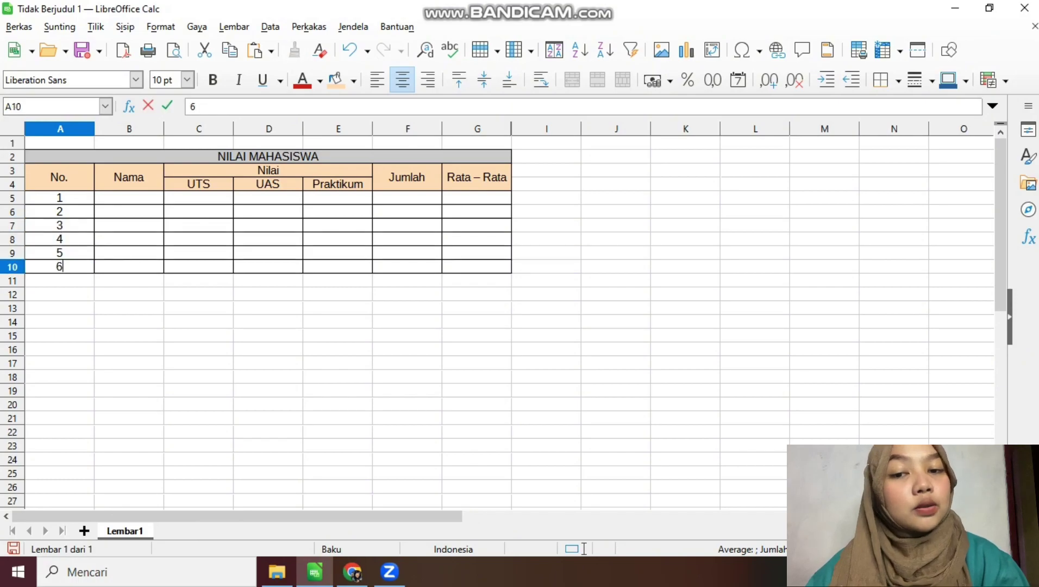
Enter the six students' names in B5:B10 under the Nama header.
type("afa")
key("Return")
type("Selvi")
key("Return")
type("Veliana")
key("Return")
type("Salsabila")
key("Return")
type("Liana")
key("Return")
type("Alifah")
Enter the first student's grades in C5:E5: UTS 87, UAS 97 and Praktikum 77.
key("Right")
key("Up")
key("Up")
key("Up")
key("Up")
key("Up")
type("87")
key("Right")
type("97")
key("Right")
type("77")
key("Return")
Enter the second student's grades in C6:E6: UTS 75, UAS 85 and Praktikum 95.
type("75")
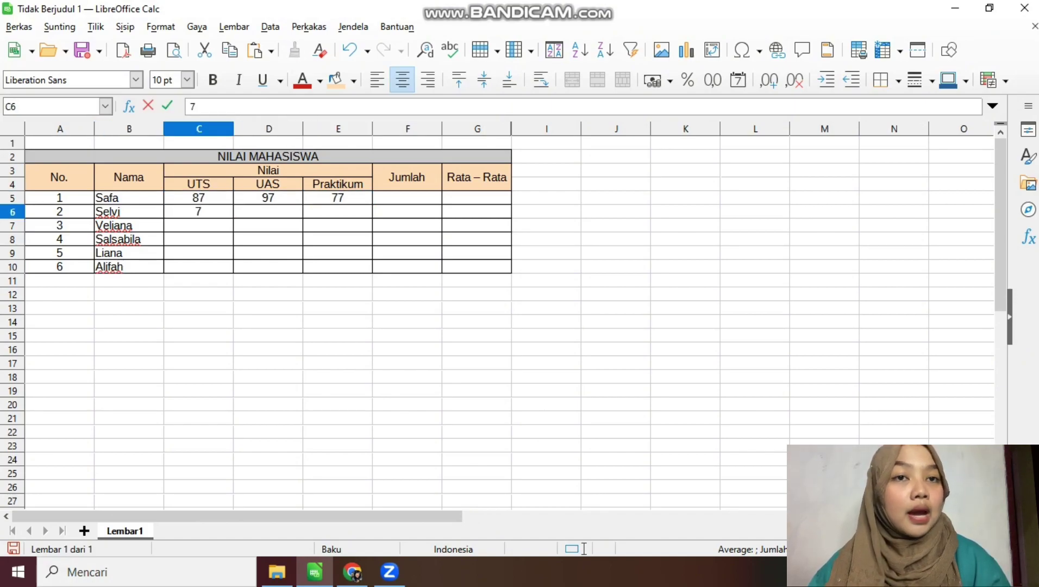
key("Right")
type("85")
key("Right")
type("95")
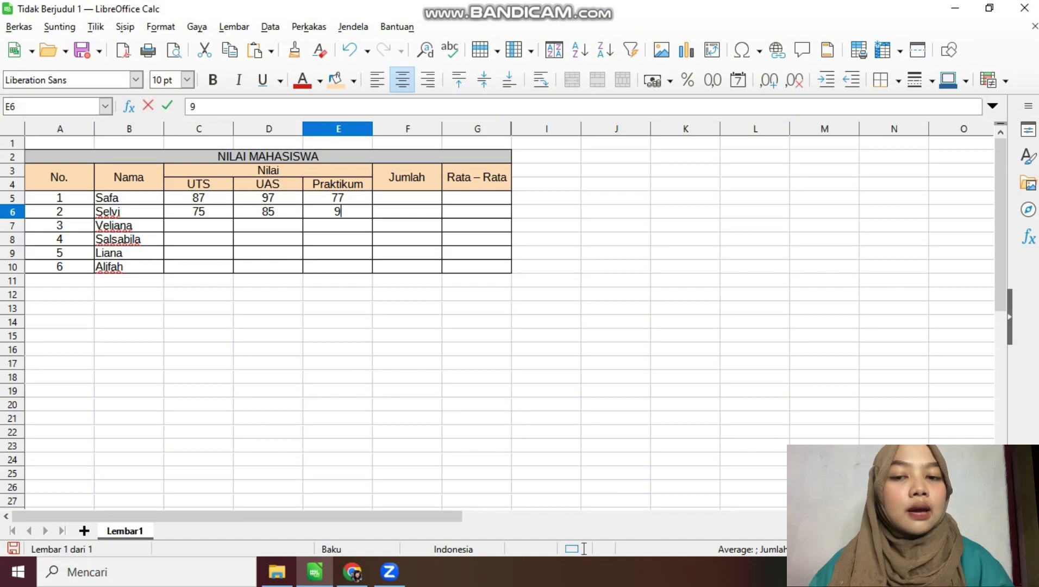
key("Return")
Enter the third student's grades in C7:E7: UTS 76, UAS 96 and Praktikum 86.
type("76")
key("Right")
type("96")
key("Right")
type("86")
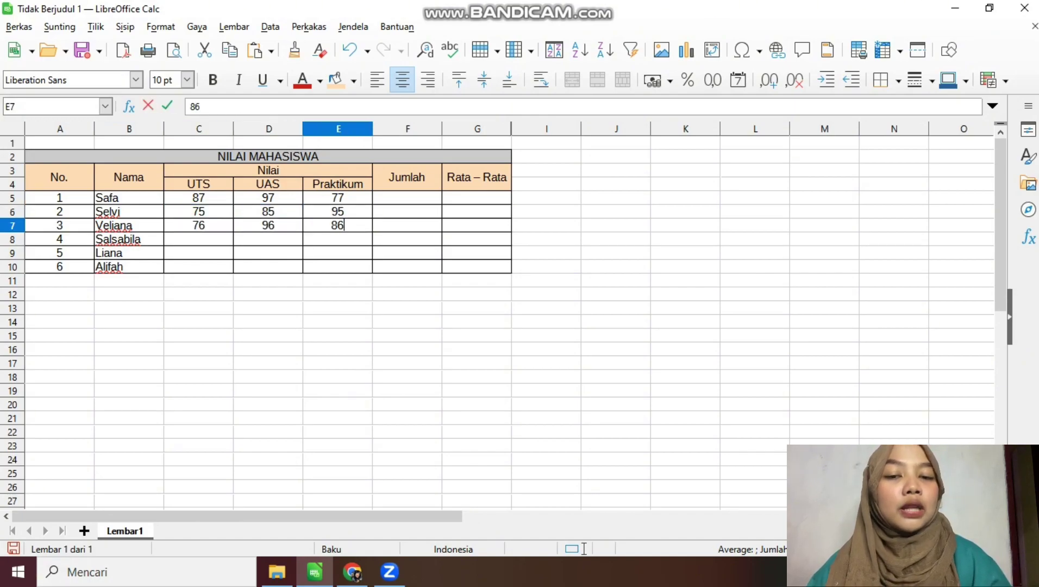
key("Return")
Enter the fourth student's grades in C8:E8: UTS 92, UAS 82 and Praktikum 72.
type("92")
key("Right")
type("82")
key("Right")
type("72")
key("Left")
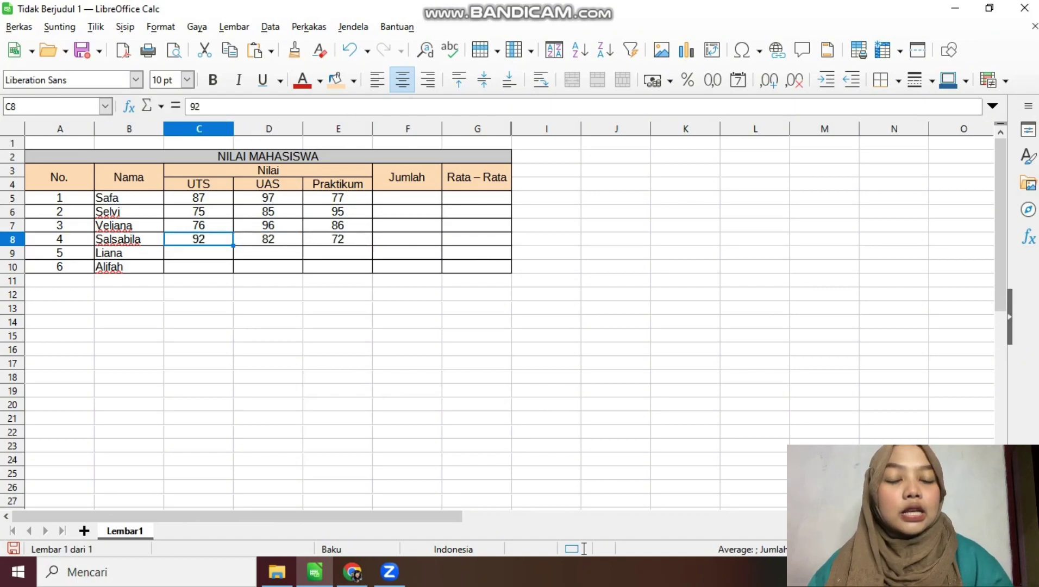
Enter the fifth student's grades in C9:E9: UTS 90, UAS 70 and Praktikum 80.
left_click(198, 253)
type("90")
key("Right")
type("70")
key("Right")
type("80")
key("Return")
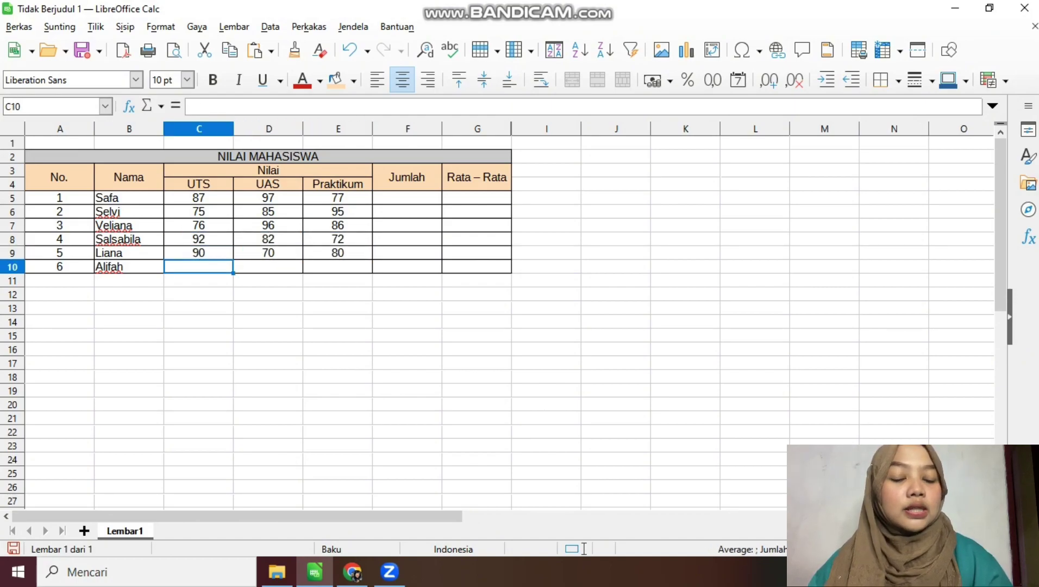
Enter the sixth student's grades in C10:E10: UTS 82, UAS 72 and Praktikum 62.
type("82")
key("Right")
type("72")
key("Right")
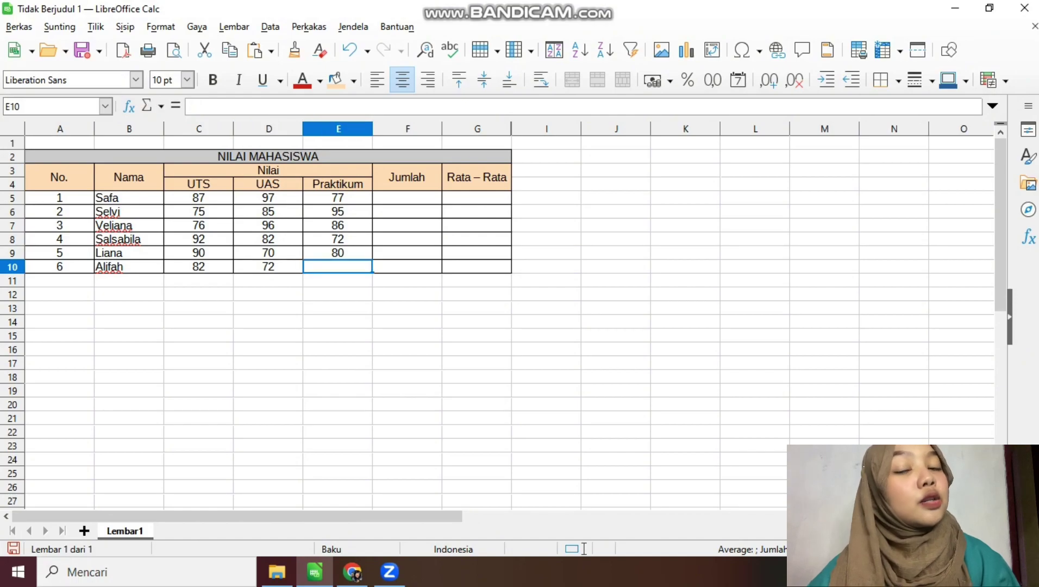
type("62")
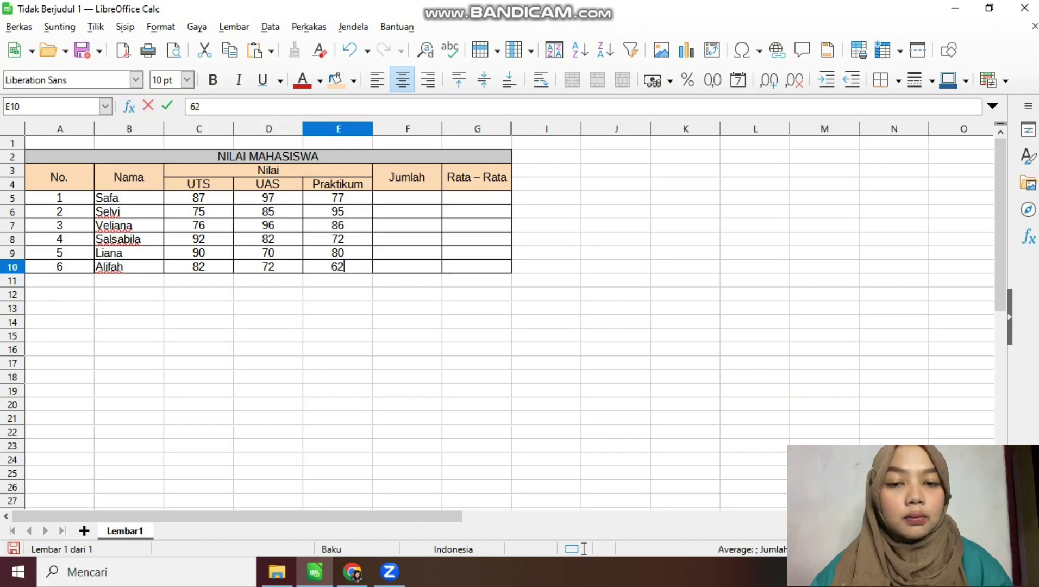
Calculate the first student's Jumlah in F5 with the formula =SUM(C5:E5).
left_click(407, 198)
type("=")
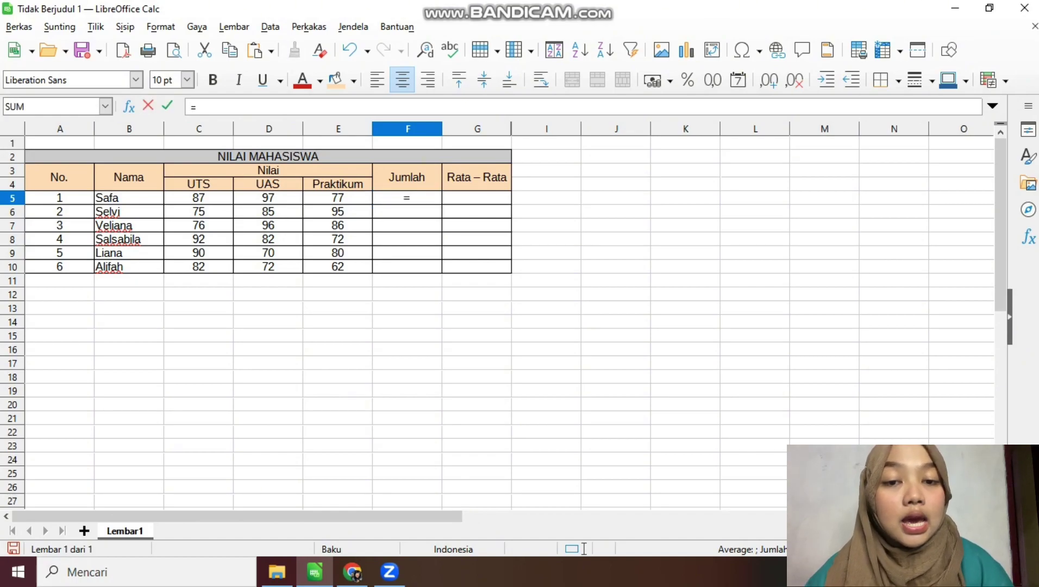
type("SUM(D5")
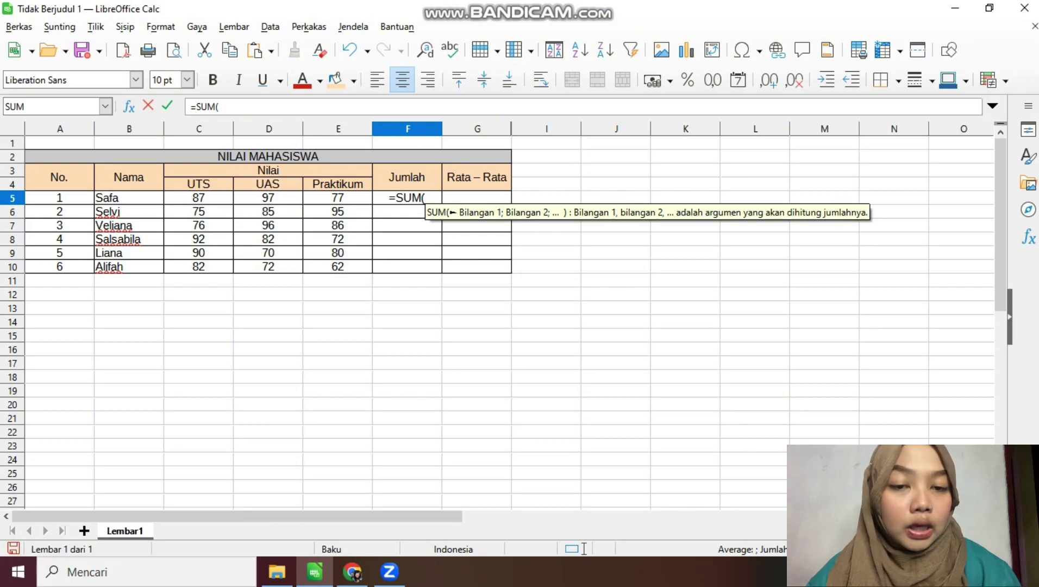
key("Left")
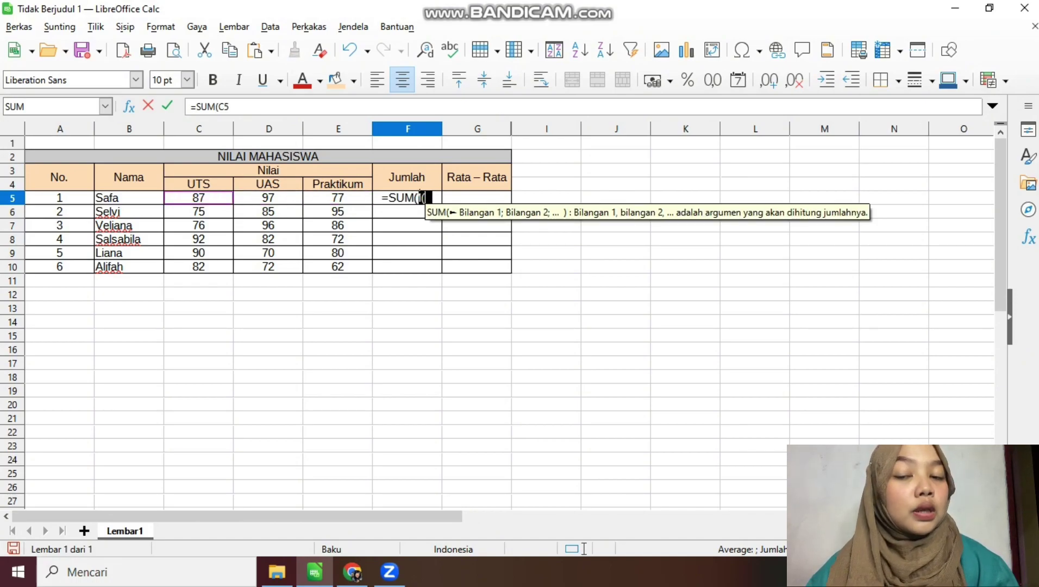
key("shift+Right")
key("shift+Right")
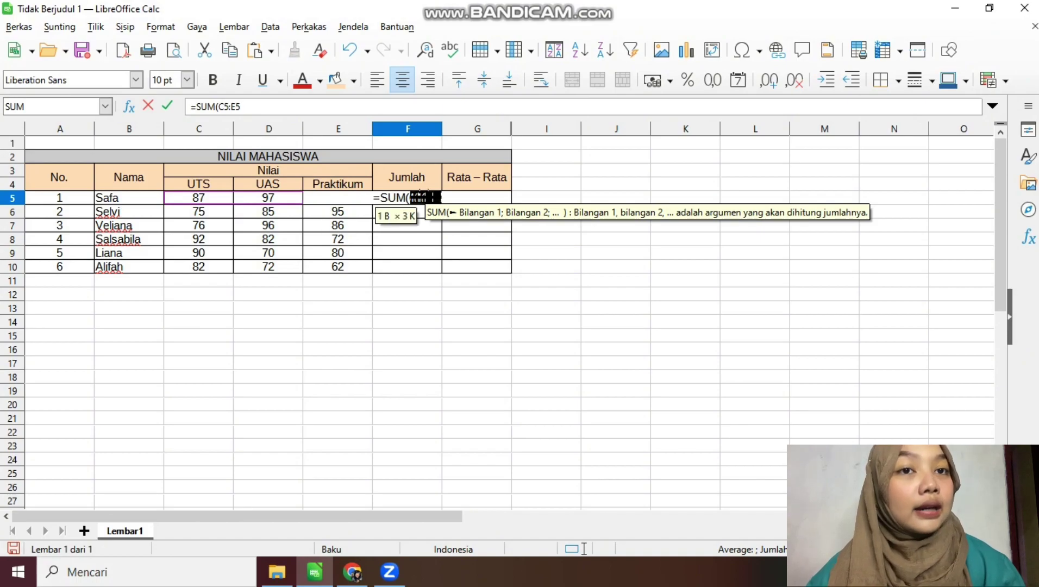
key("Return")
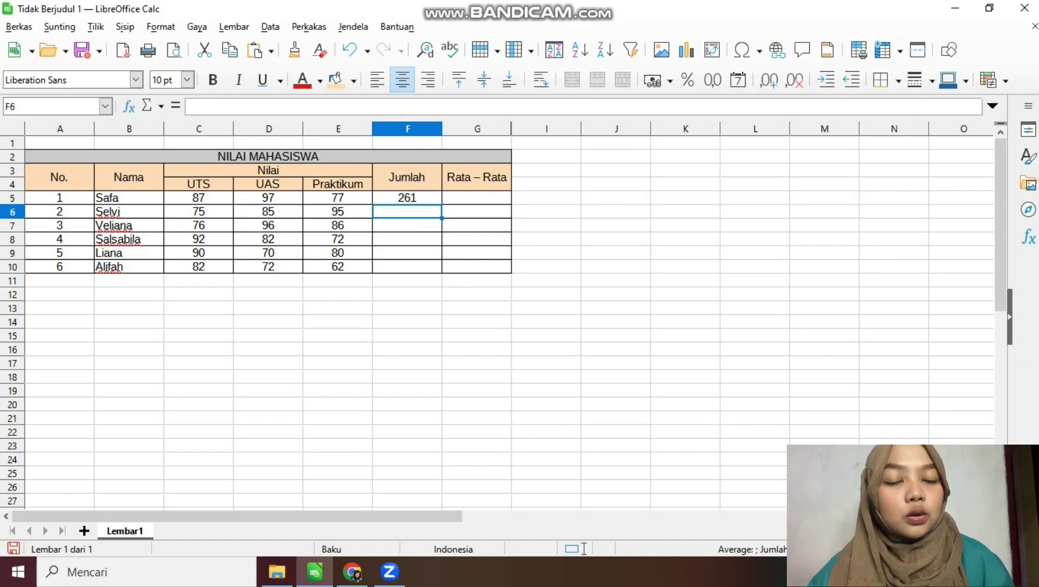
key("Up")
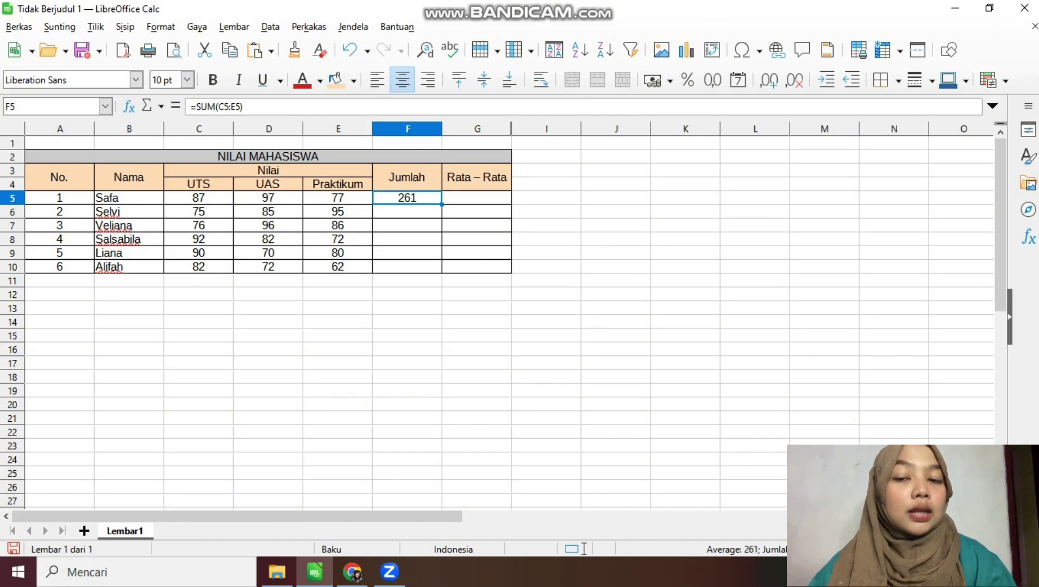
Fill the Jumlah formula from F5 down to F10 for the remaining students.
left_click_drag(442, 205, 441, 268)
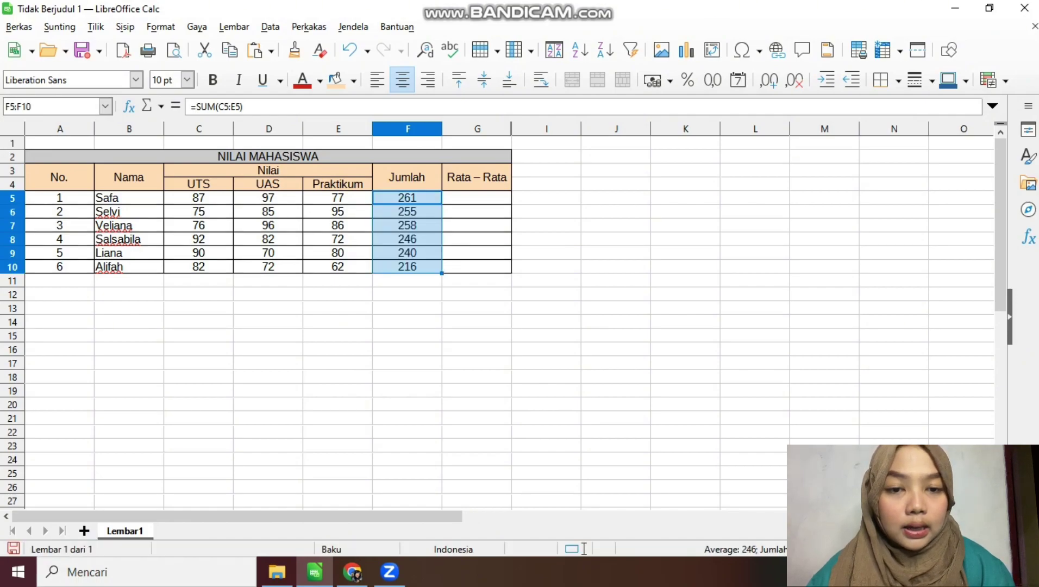
left_click(407, 198)
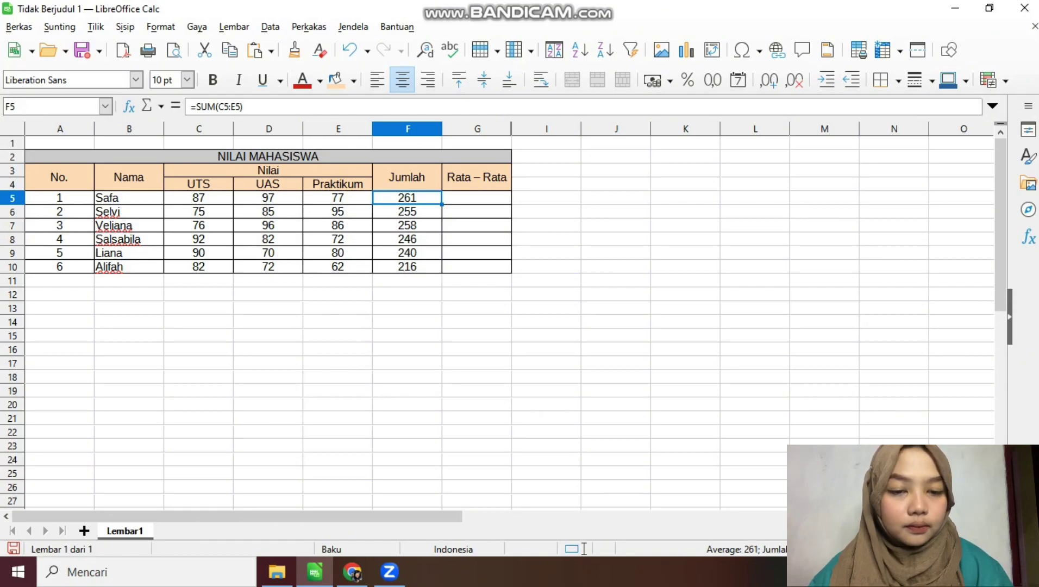
Calculate the first student's Rata – Rata in G5 with the formula =AVERAGE(C5:E5).
left_click(477, 198)
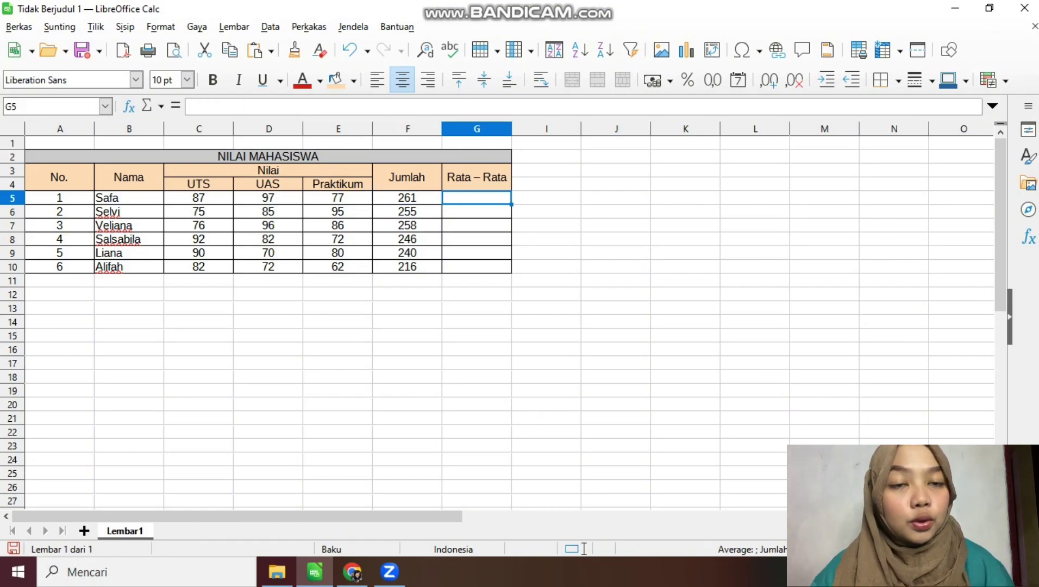
type("=A")
key("BackSpace")
type("average")
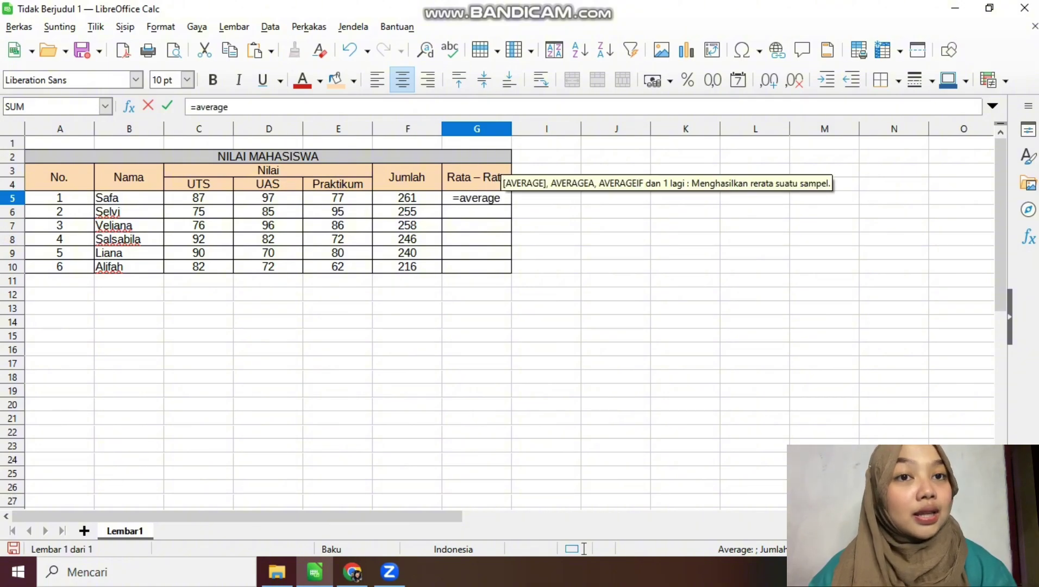
type("(")
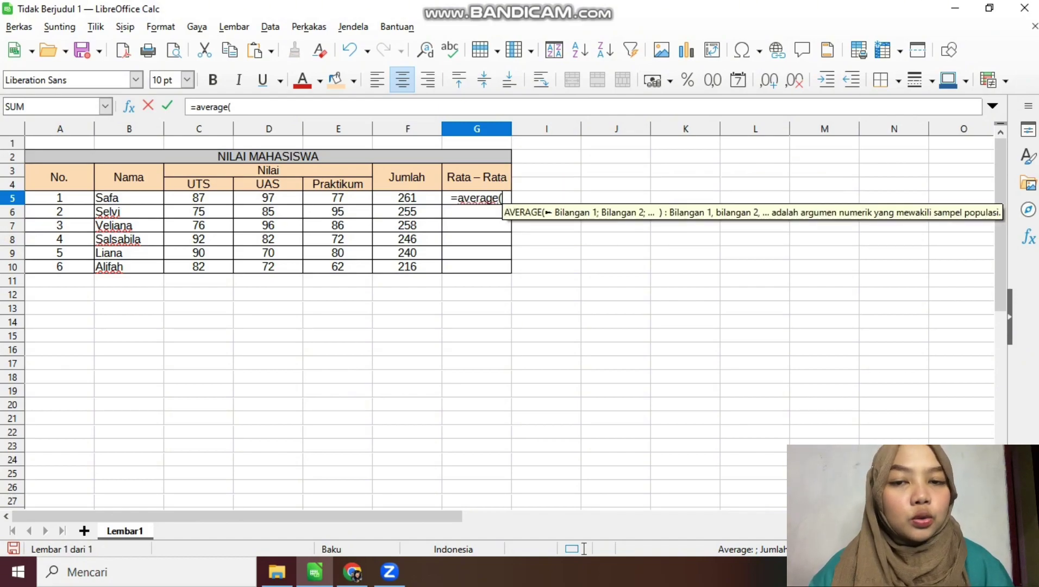
type("D5")
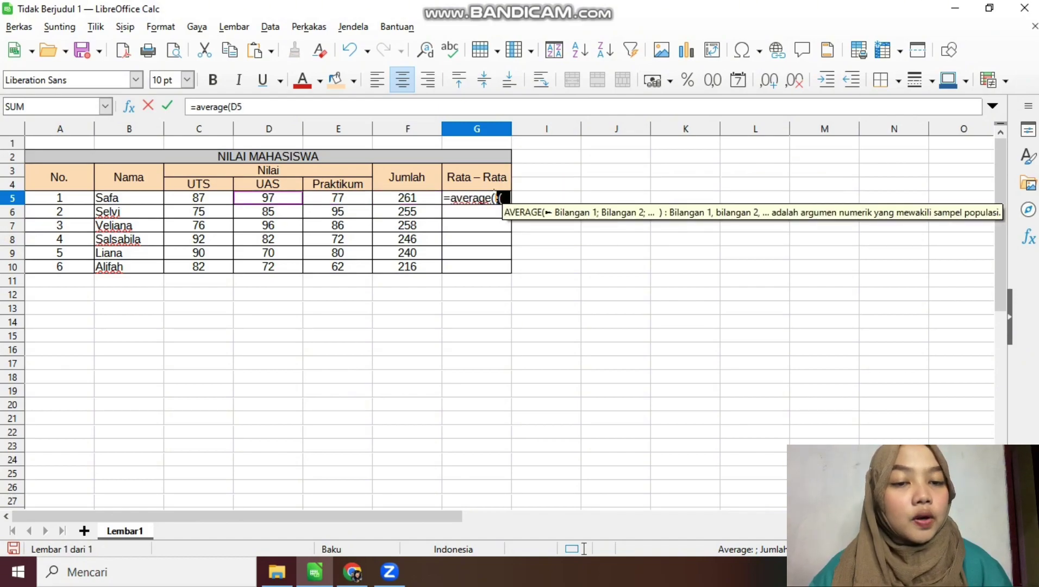
key("Left")
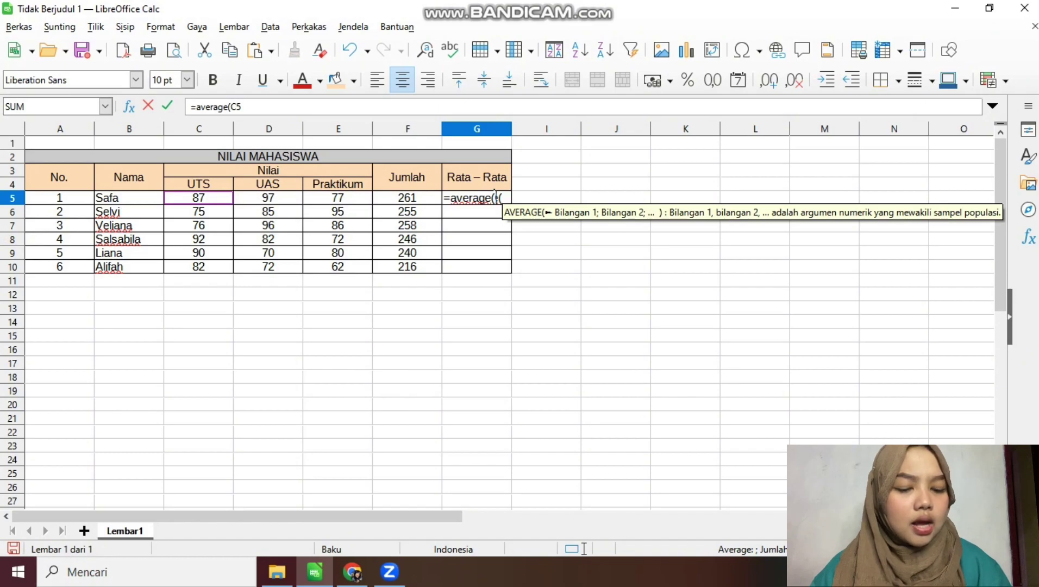
key("shift+Right")
key("shift+Right")
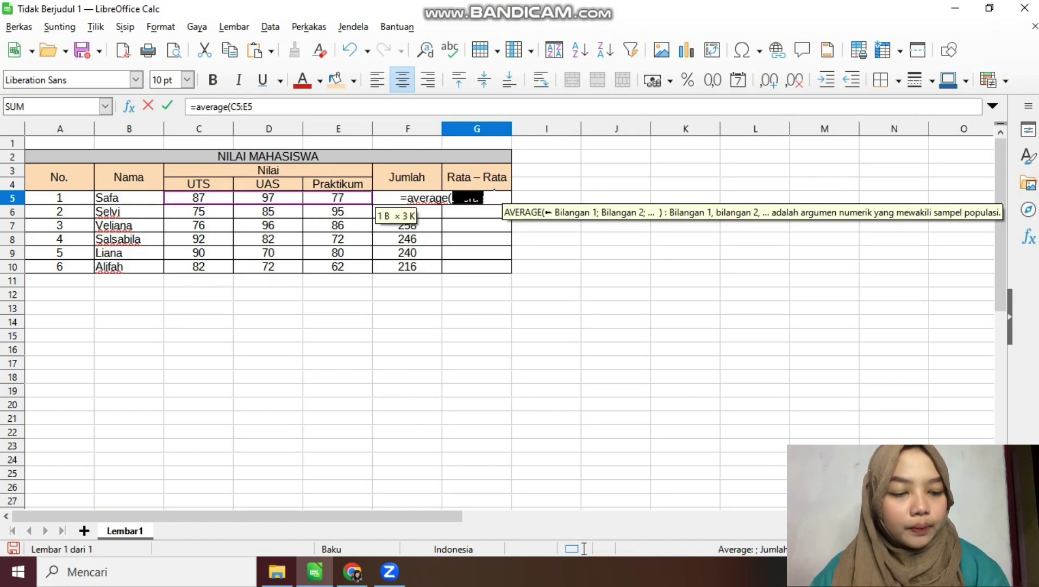
type(")")
key("Return")
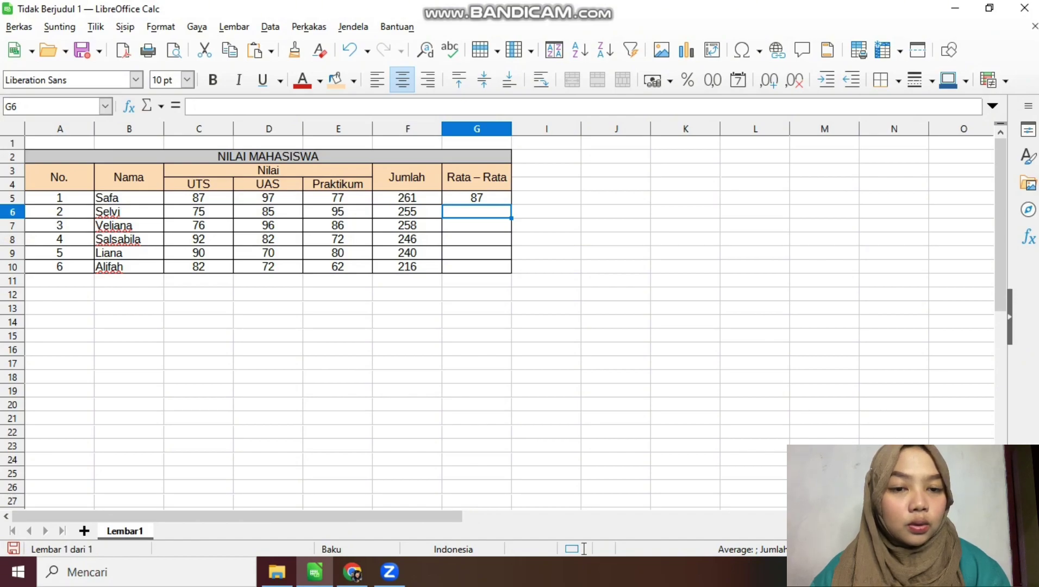
Fill the Rata – Rata formula from G5 down to G10 for the remaining students.
key("Up")
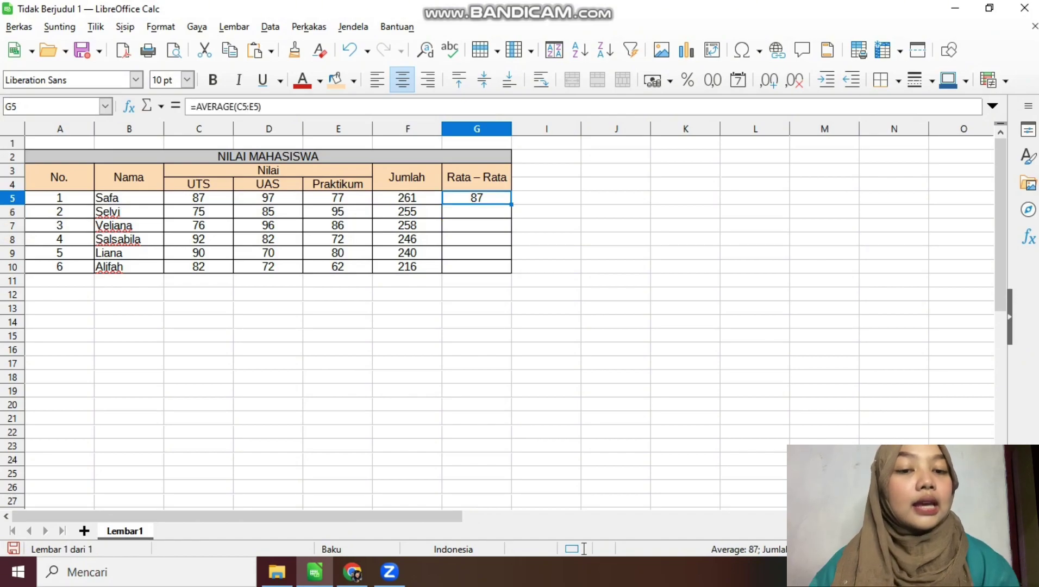
left_click_drag(512, 204, 509, 269)
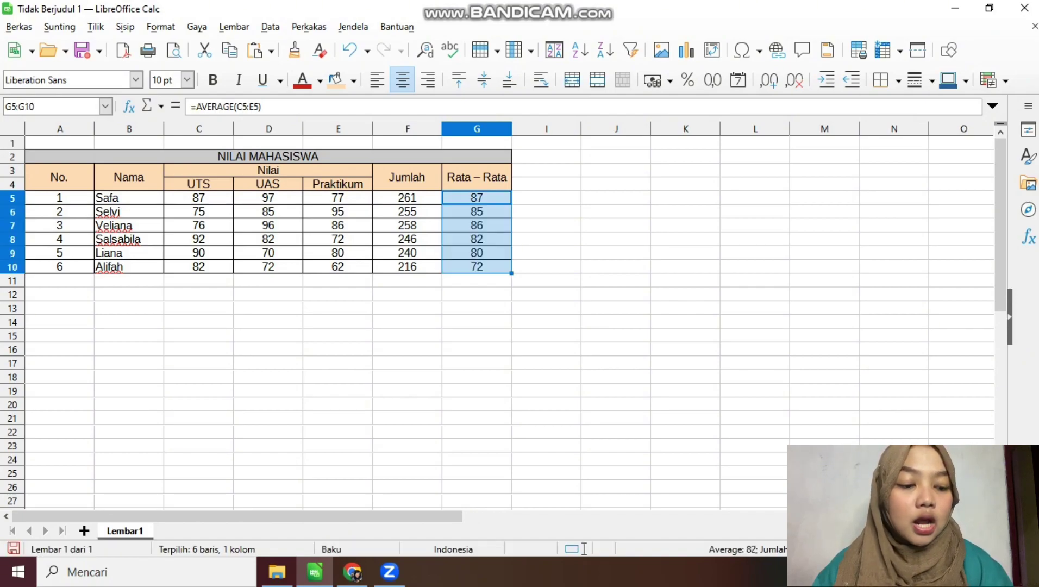
left_click(476, 239)
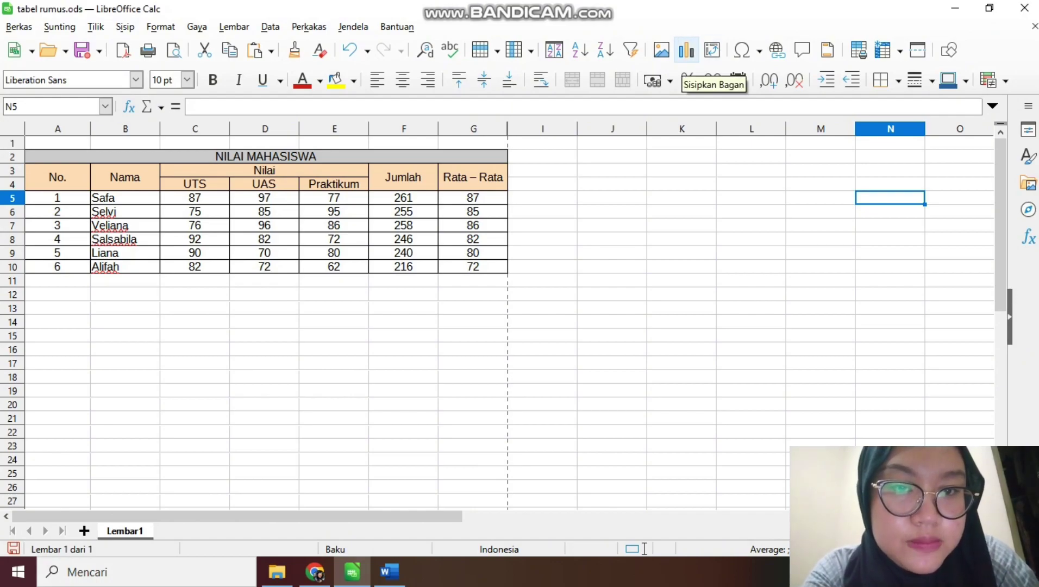
Start a chart from the grade table as a normal Kolom chart with the realistic 3D look and the Batang shape.
left_click(686, 50)
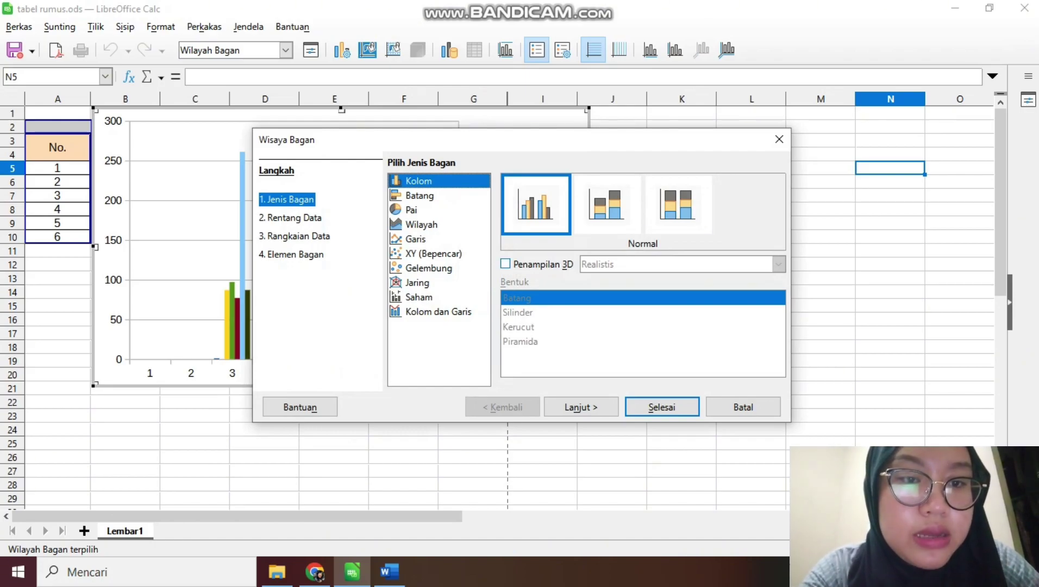
left_click(506, 264)
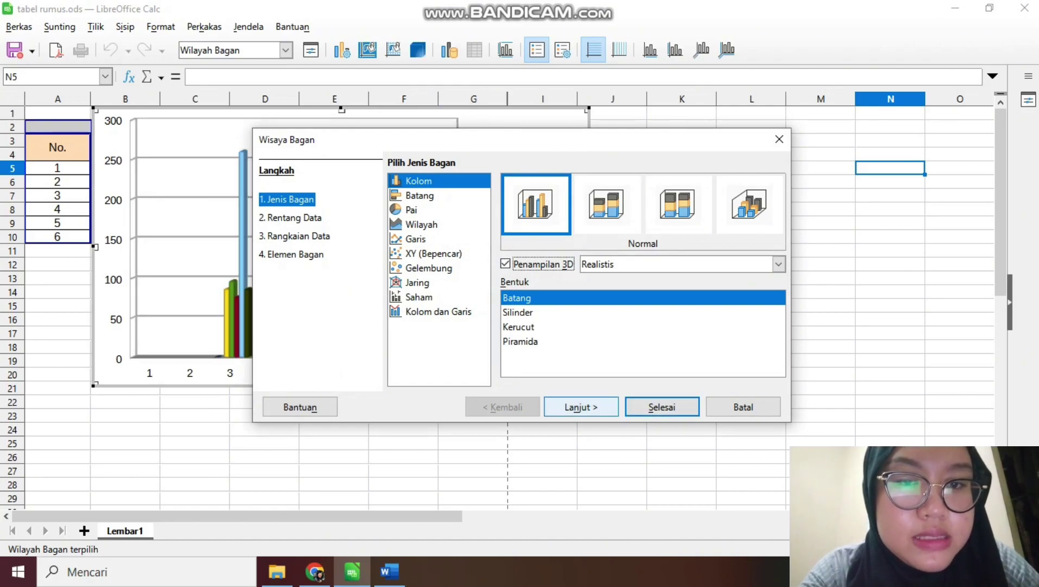
left_click(580, 406)
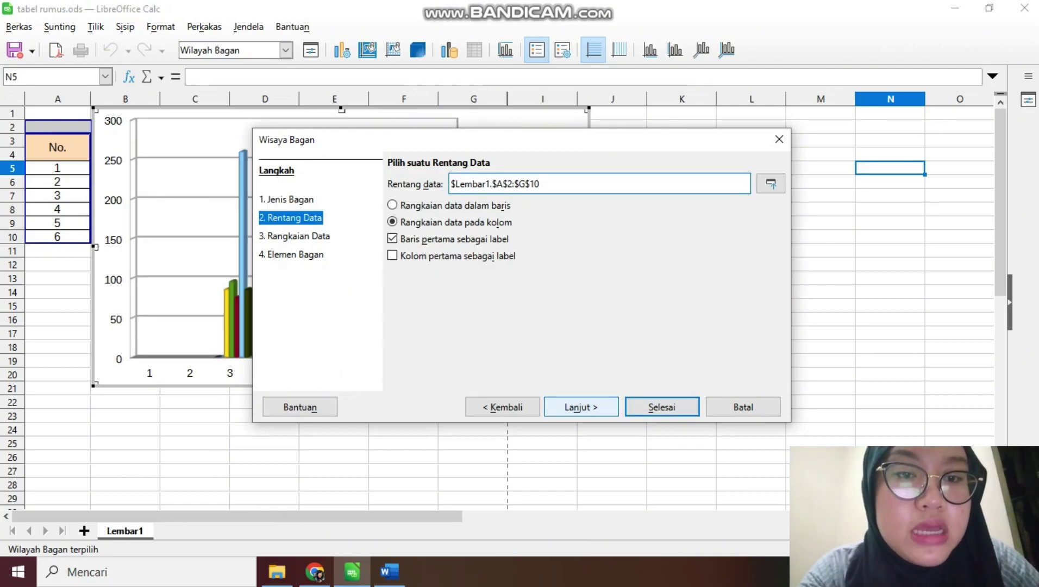
Remove all seven automatically detected data series and finish the chart wizard with an empty chart.
left_click(581, 407)
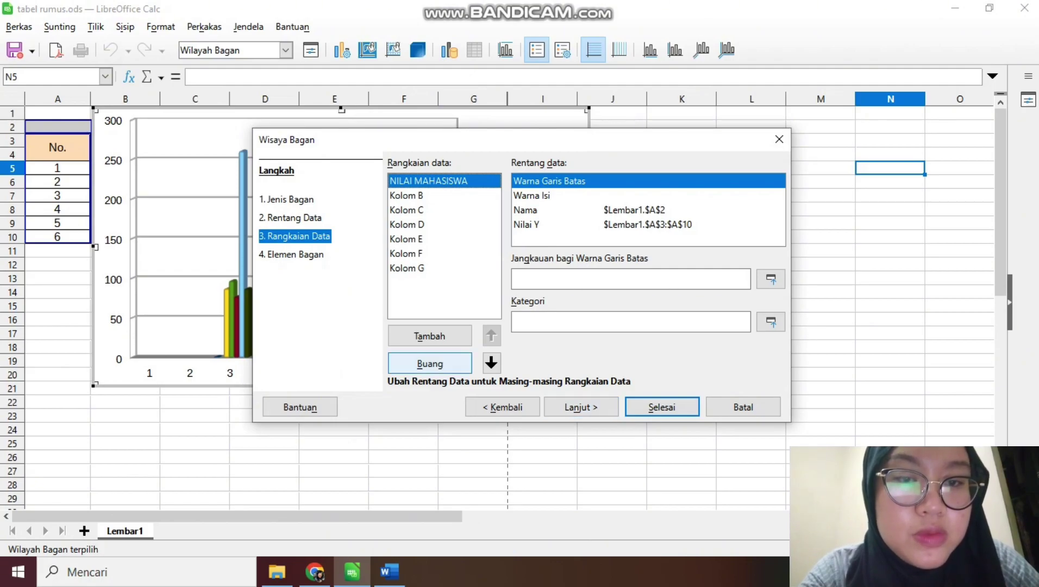
left_click(429, 363)
left_click(429, 364)
left_click(429, 363)
left_click(429, 363)
left_click(429, 363)
left_click(430, 363)
left_click(429, 363)
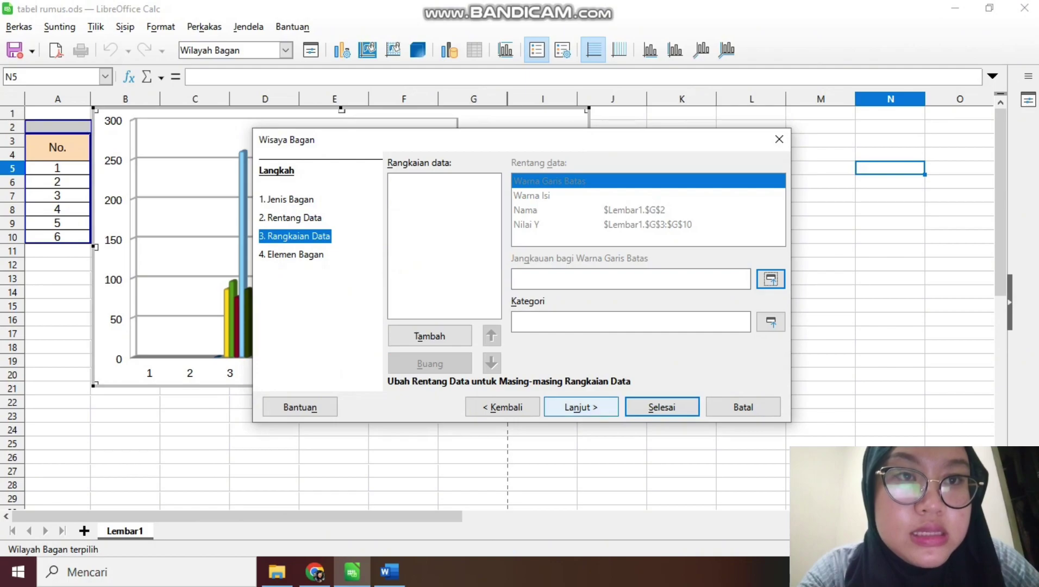
left_click(662, 408)
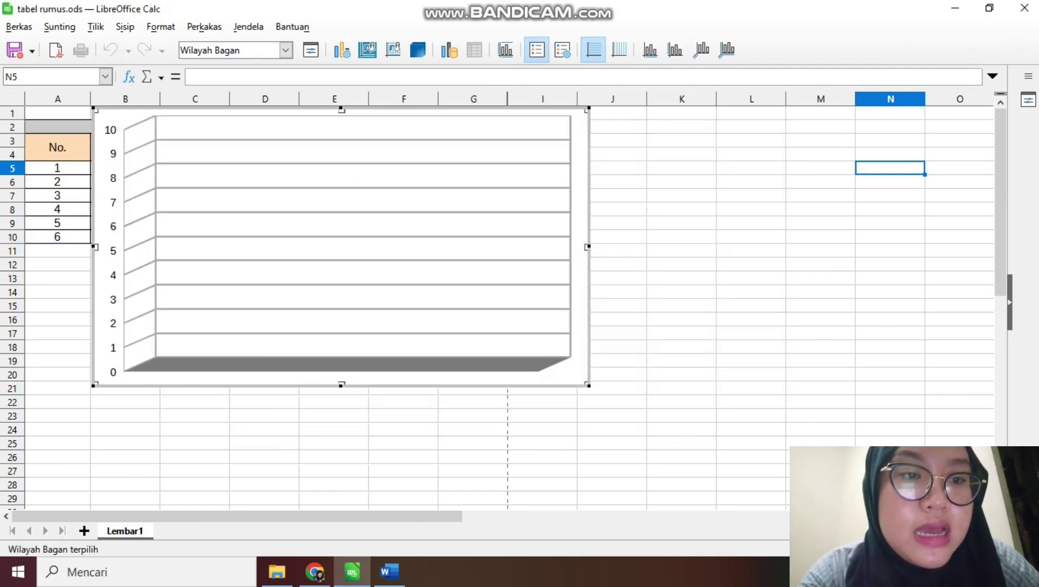
Place the empty chart to the right of the grade table and shrink it to span about columns I to N.
left_click(250, 429)
mouse_move(256, 321)
left_mouse_down()
mouse_move(383, 344)
mouse_move(581, 359)
left_mouse_up()
left_click_drag(419, 452, 516, 398)
left_click_drag(685, 299, 693, 275)
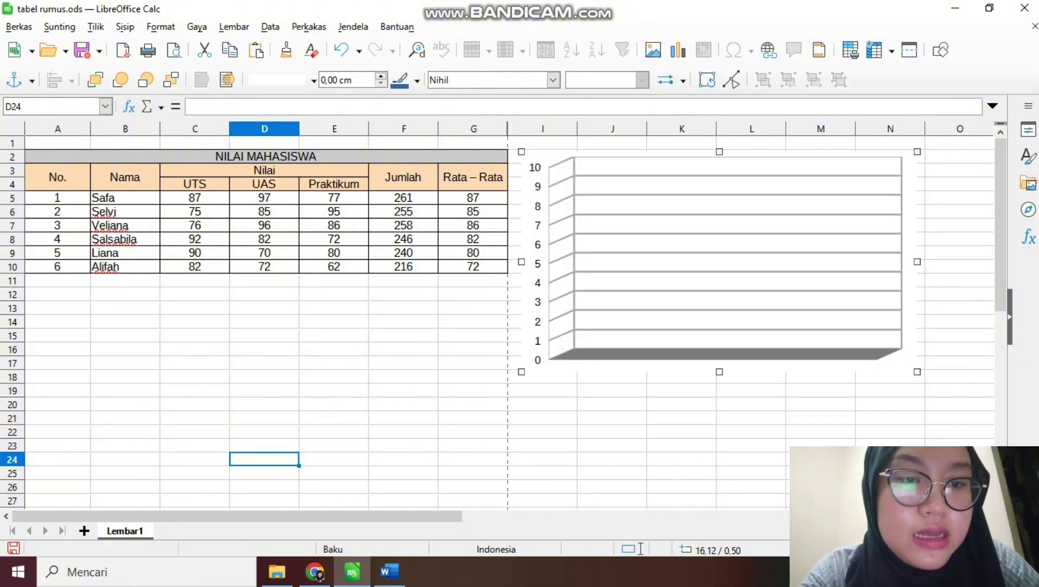
left_click(613, 419)
Add a data series in the chart's data ranges and take its Nama from cell B5.
double_click(668, 313)
right_click(669, 313)
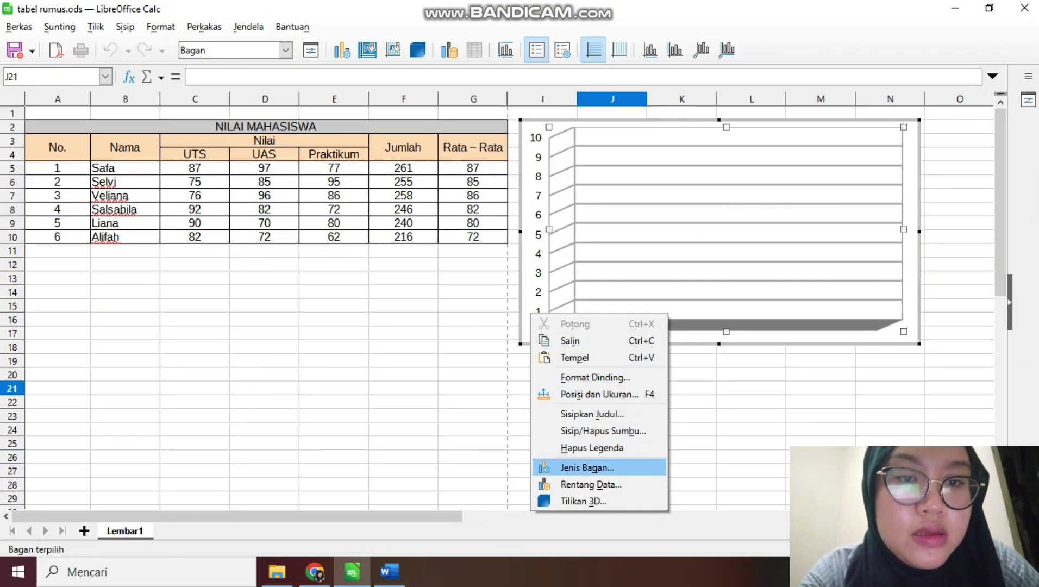
left_click(591, 484)
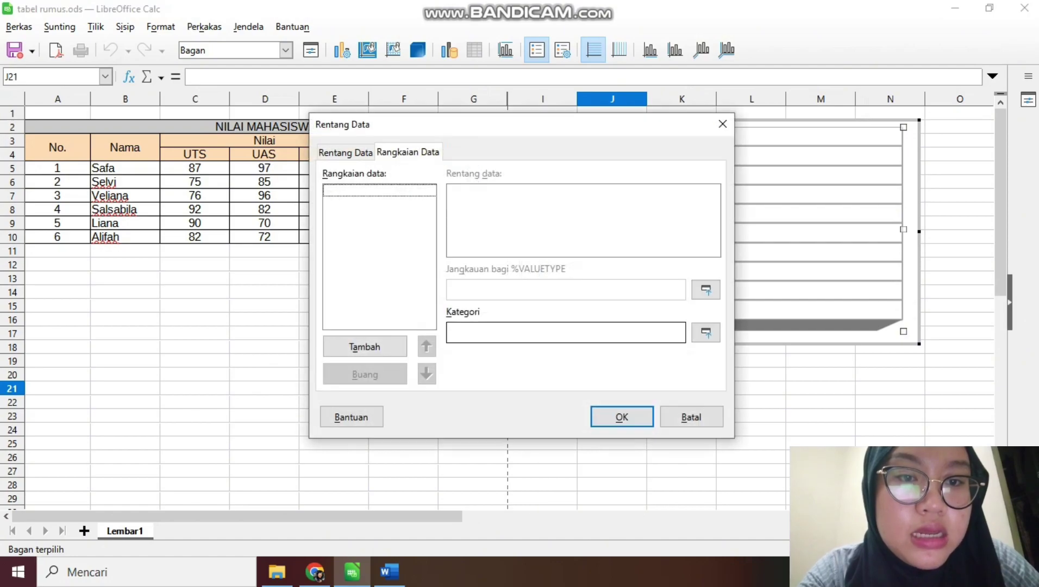
left_click(365, 347)
left_click(359, 192)
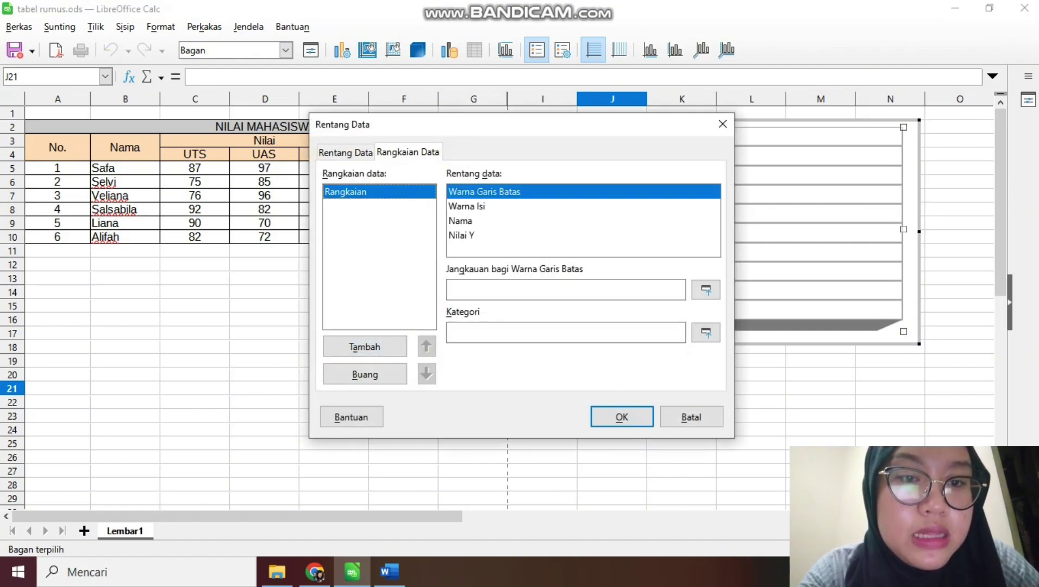
left_click(461, 221)
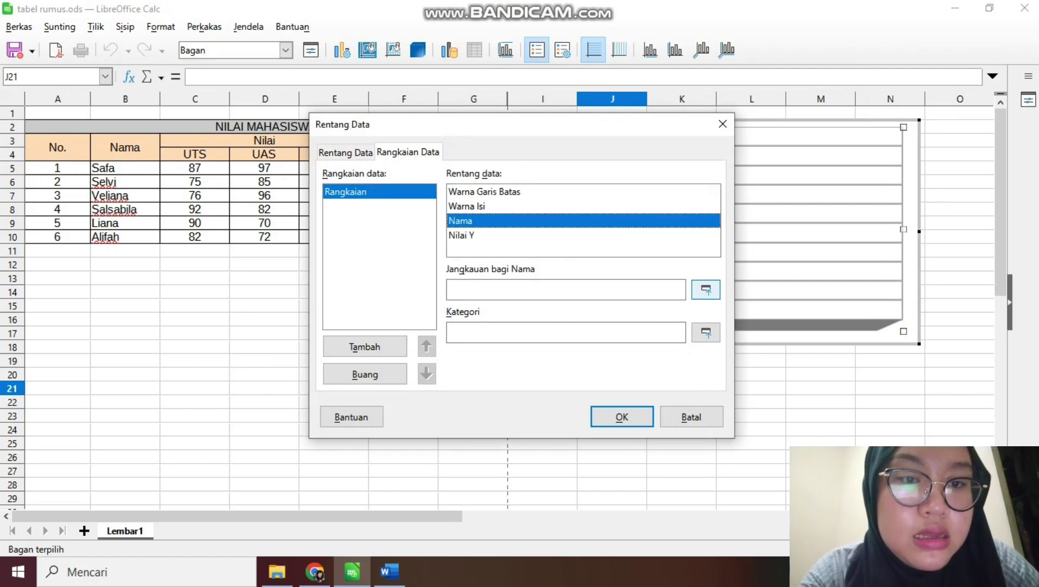
left_click(706, 289)
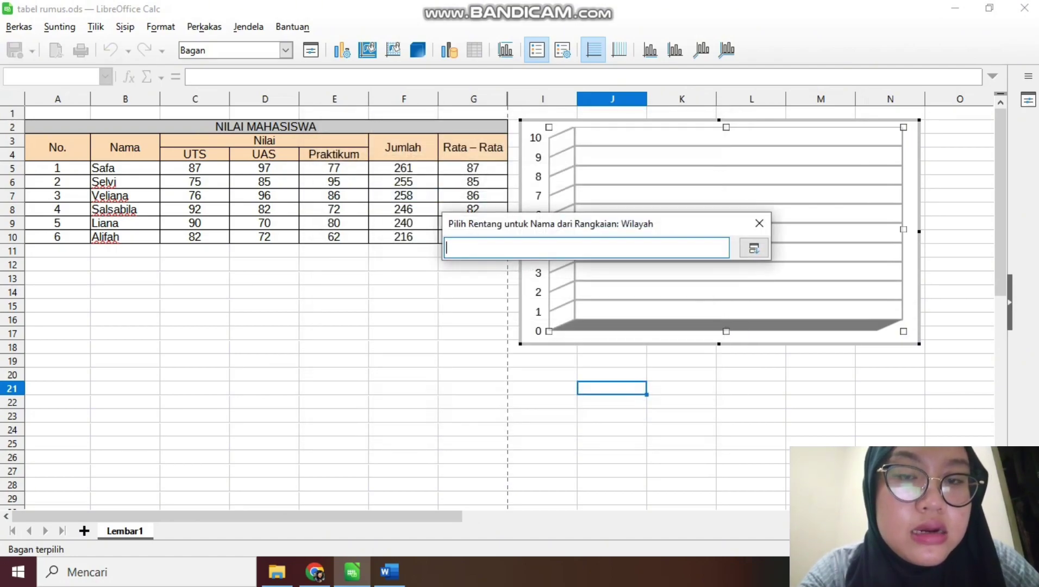
left_click(125, 168)
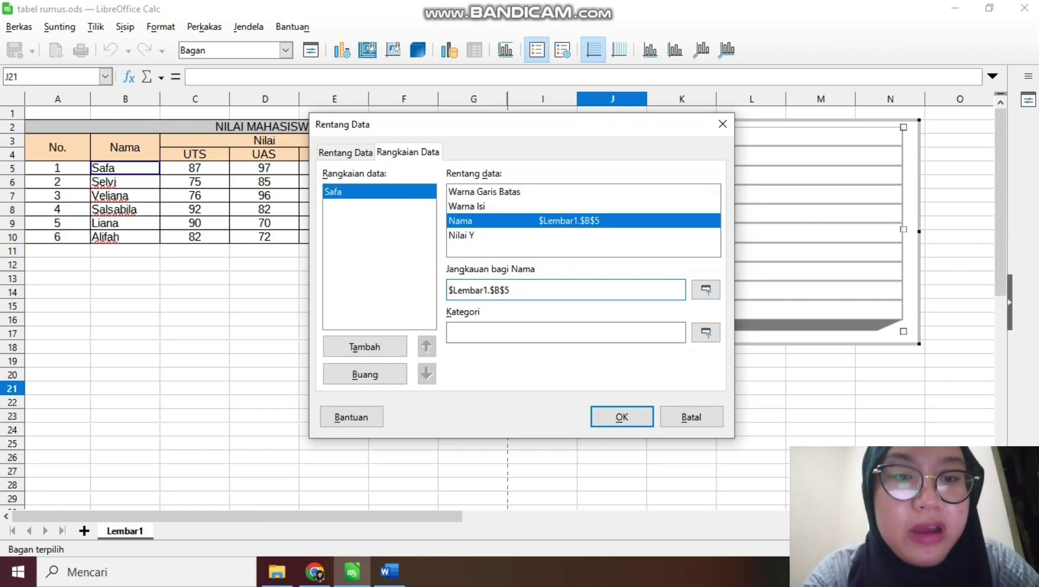
Set the first series' Nilai Y to the student's average in cell G5.
left_click(474, 235)
left_click(706, 290)
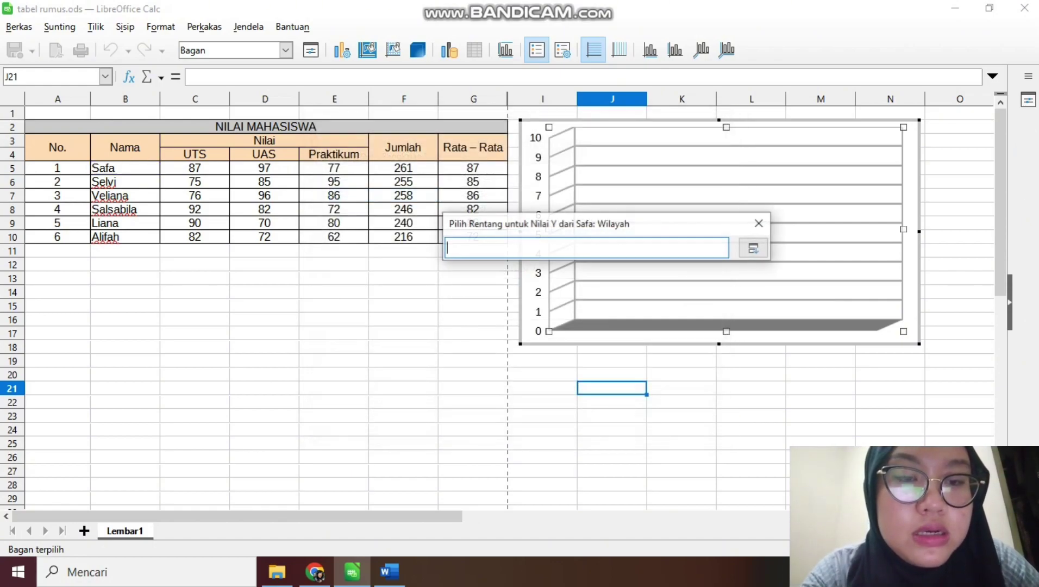
left_click_drag(504, 228, 586, 228)
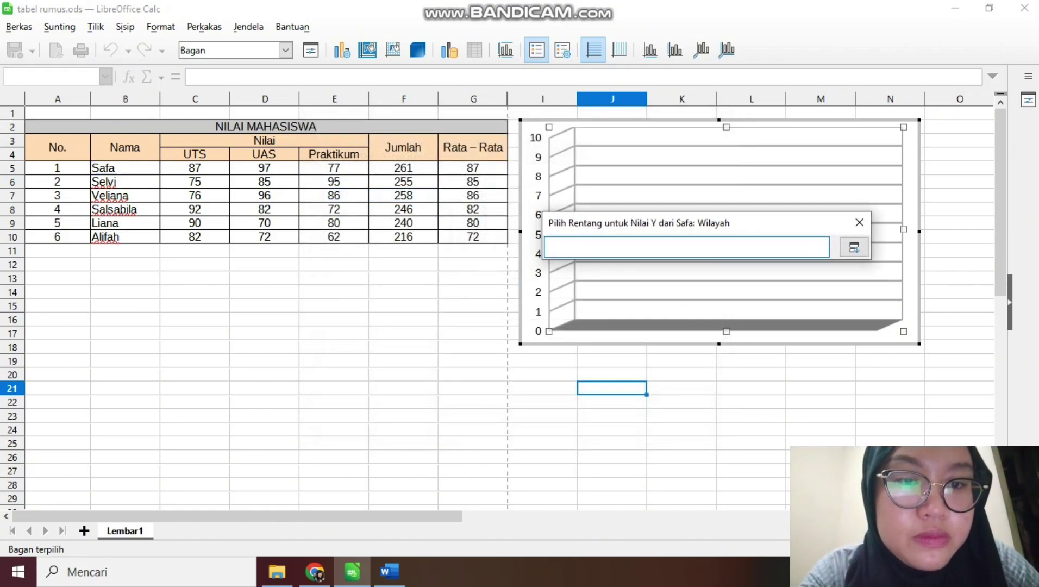
left_click(473, 168)
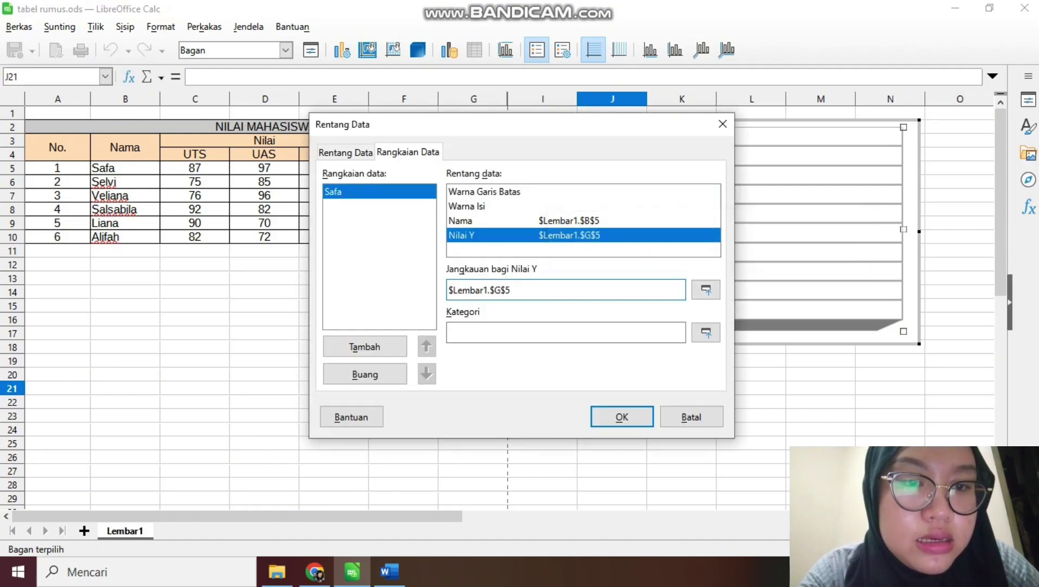
Add a second data series with its Nama from cell B6 and its Nilai Y from cell G6.
left_click(364, 346)
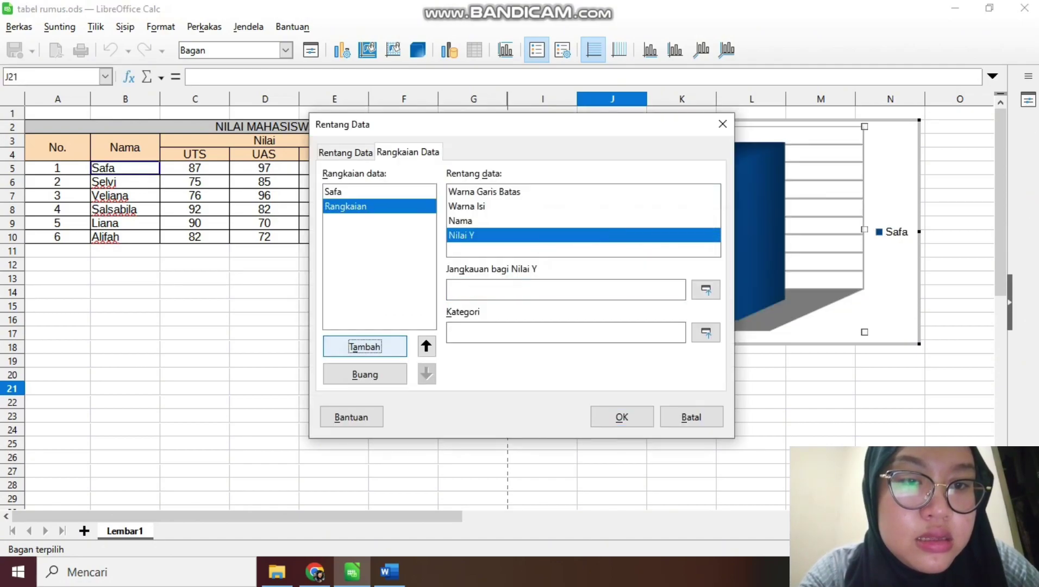
left_click(461, 221)
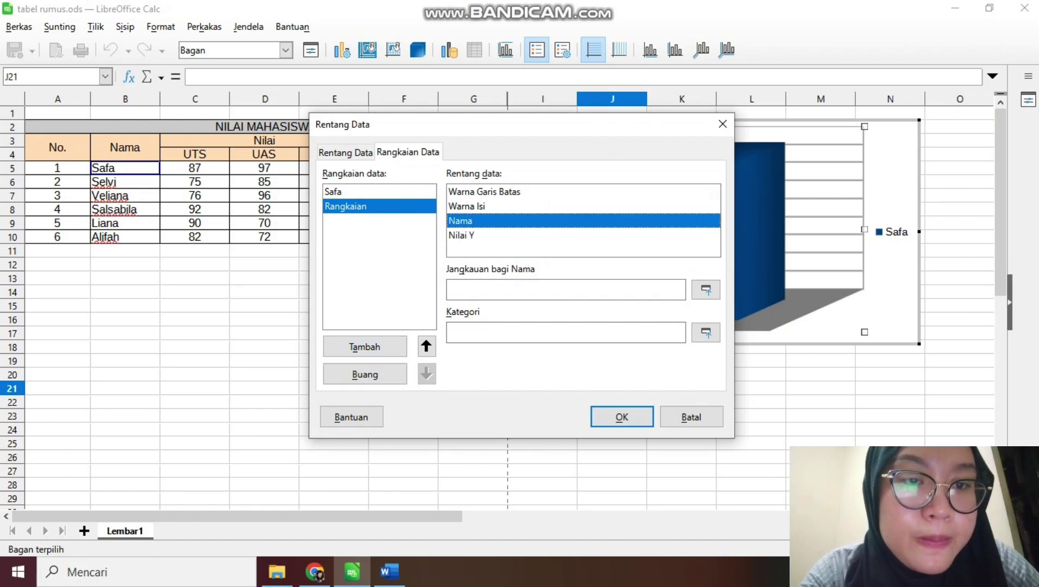
left_click(706, 289)
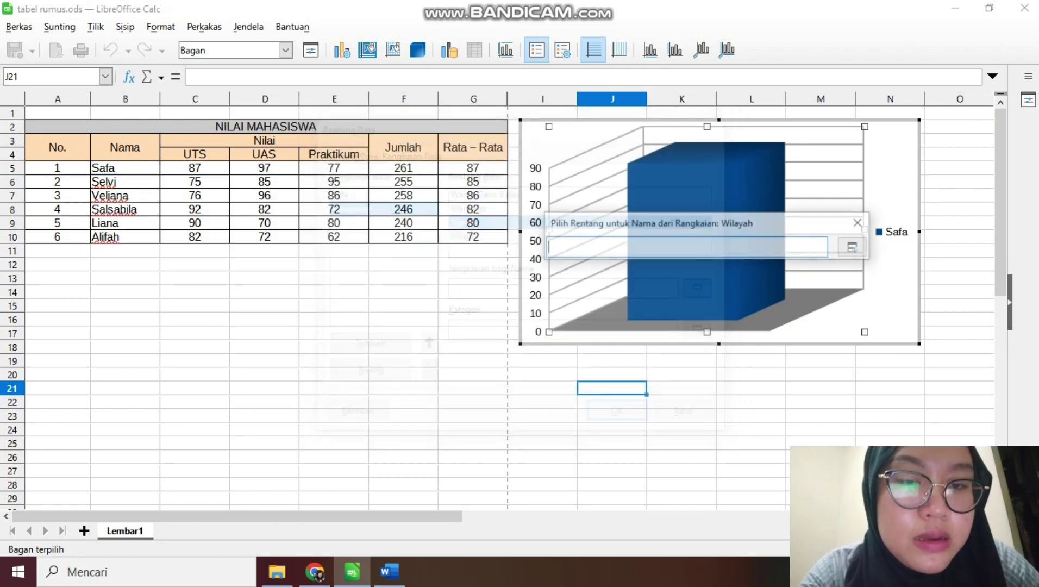
left_click(125, 182)
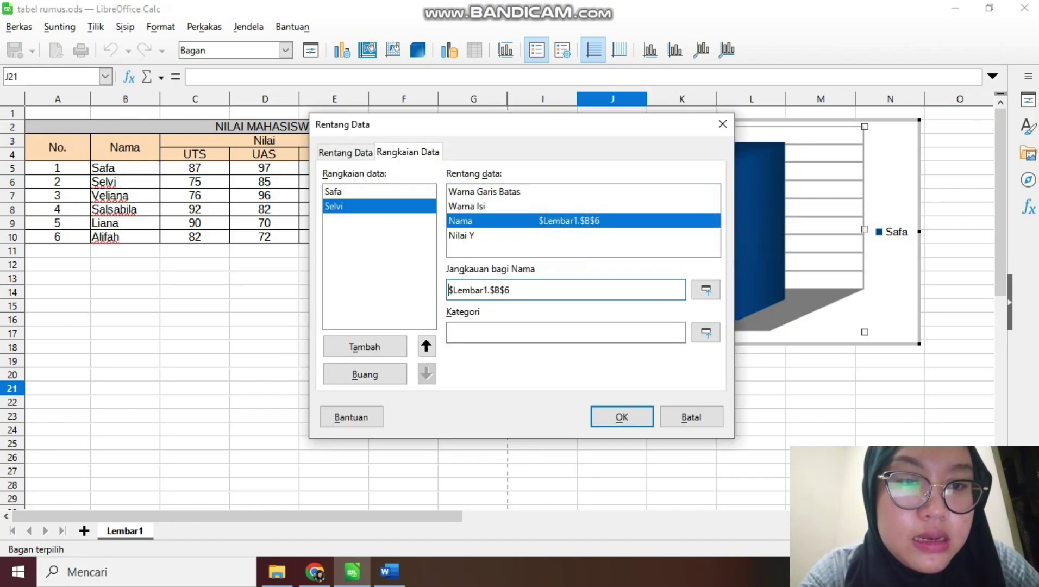
left_click(461, 235)
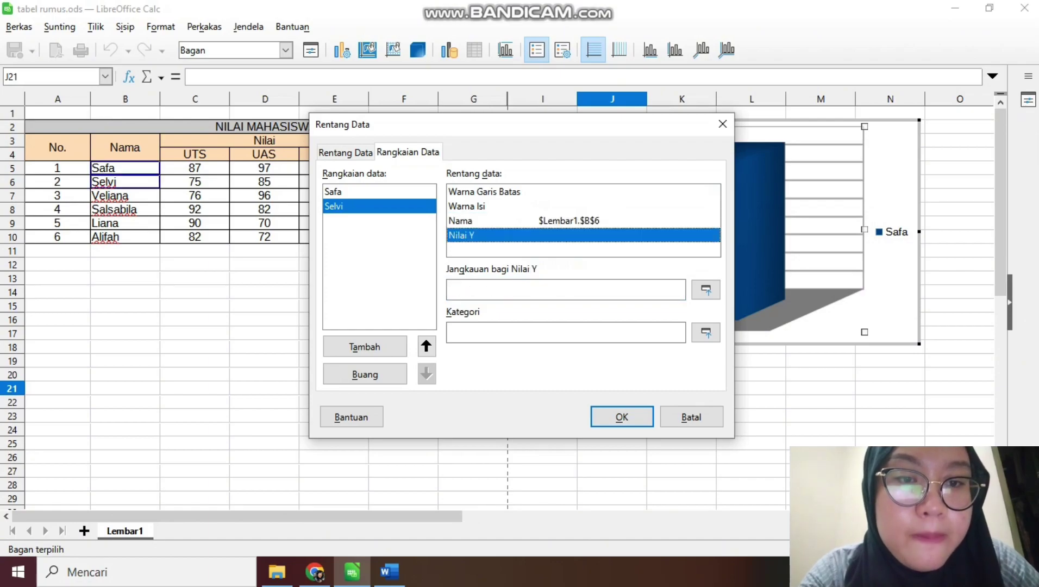
left_click(706, 289)
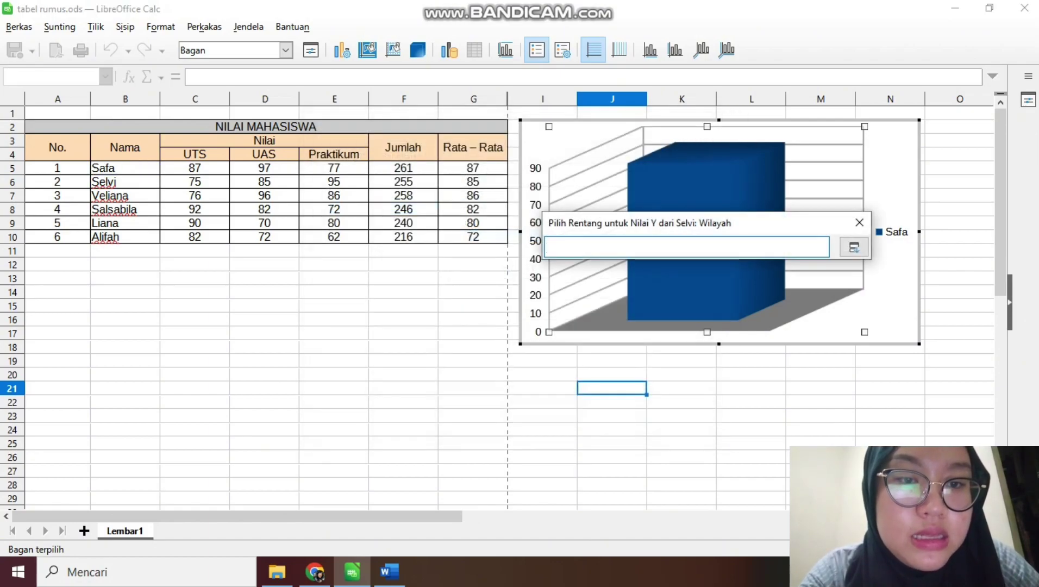
left_click(473, 182)
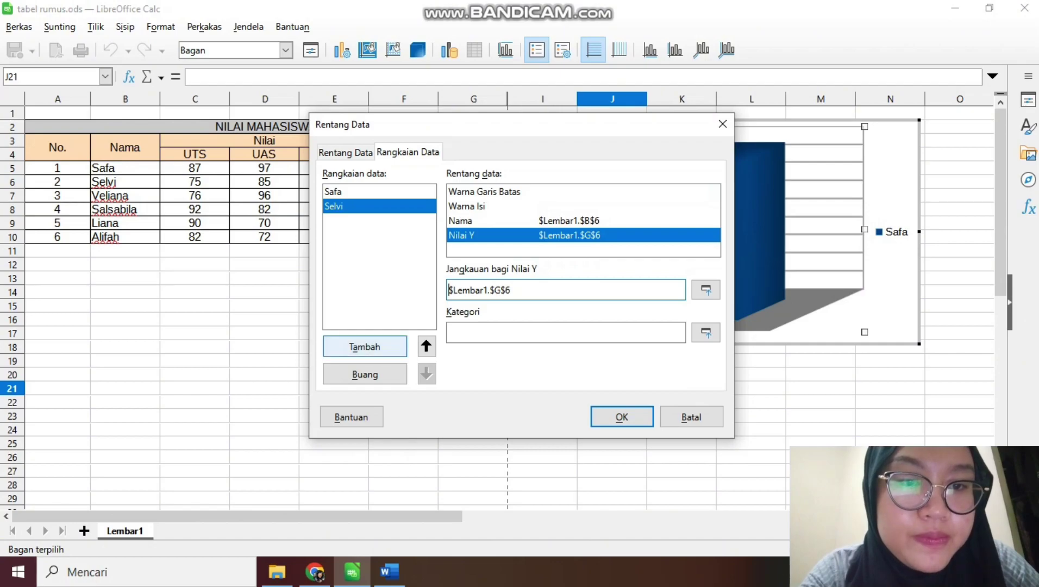
Add a third data series with its Nama from cell B7 and its Nilai Y from cell G7.
left_click(364, 346)
left_click(461, 221)
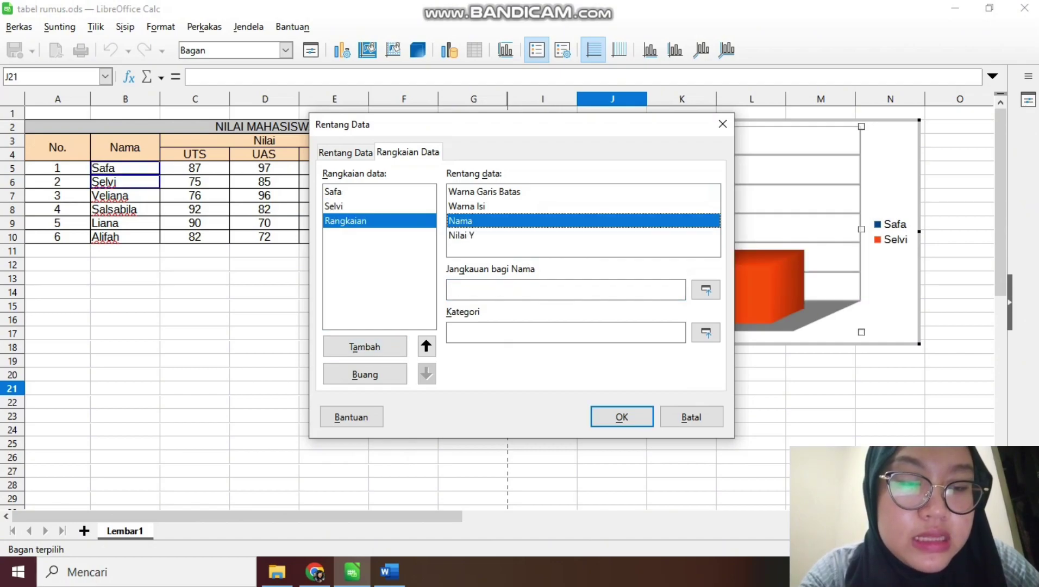
left_click(705, 289)
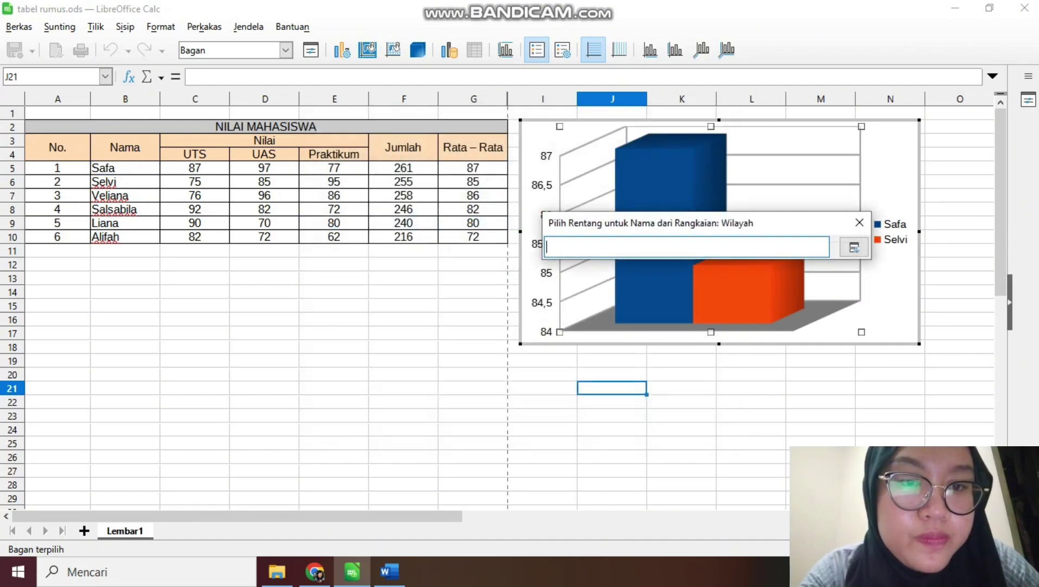
left_click(125, 195)
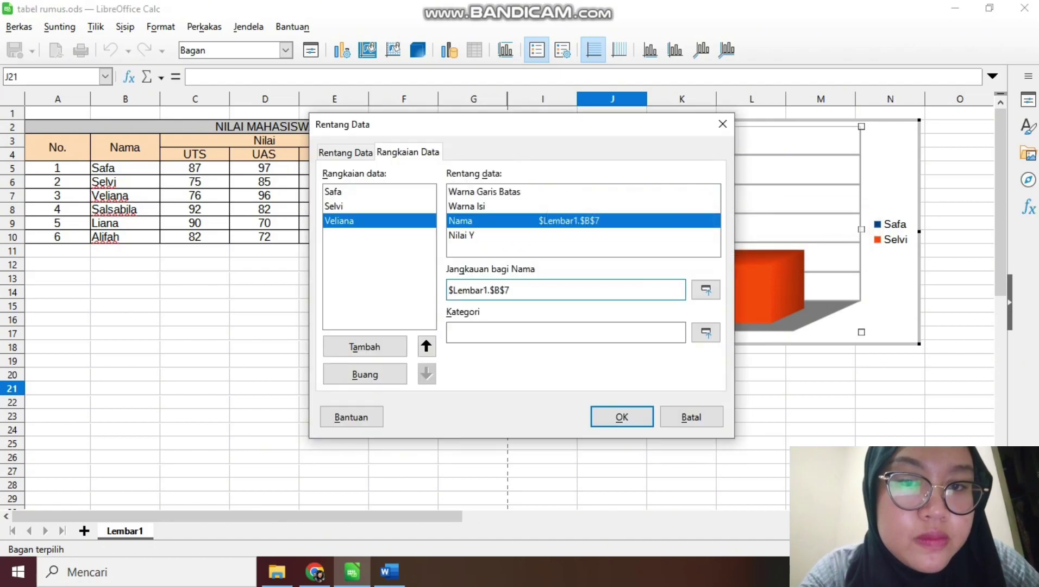
left_click(479, 235)
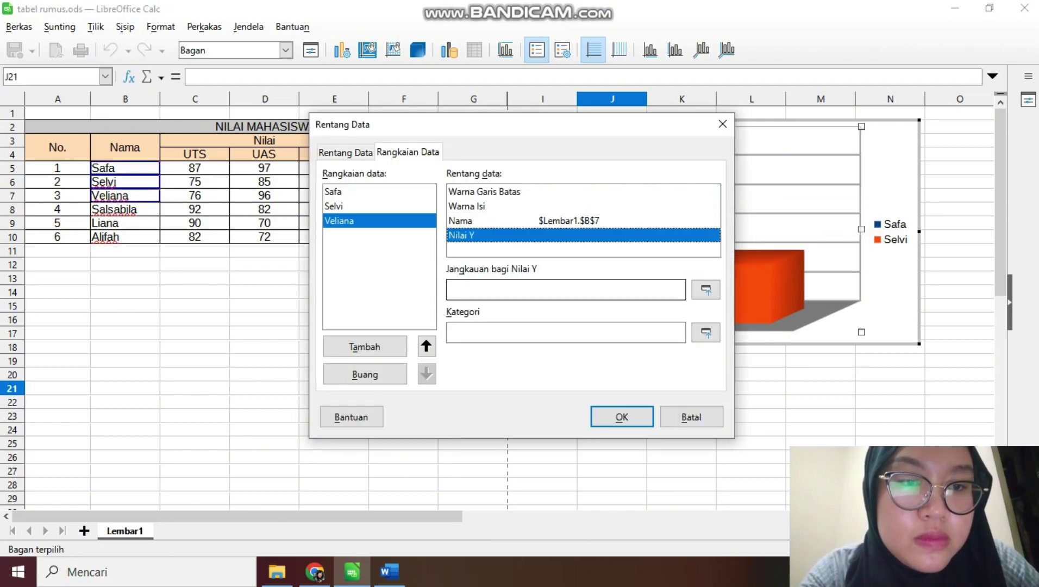
left_click(705, 289)
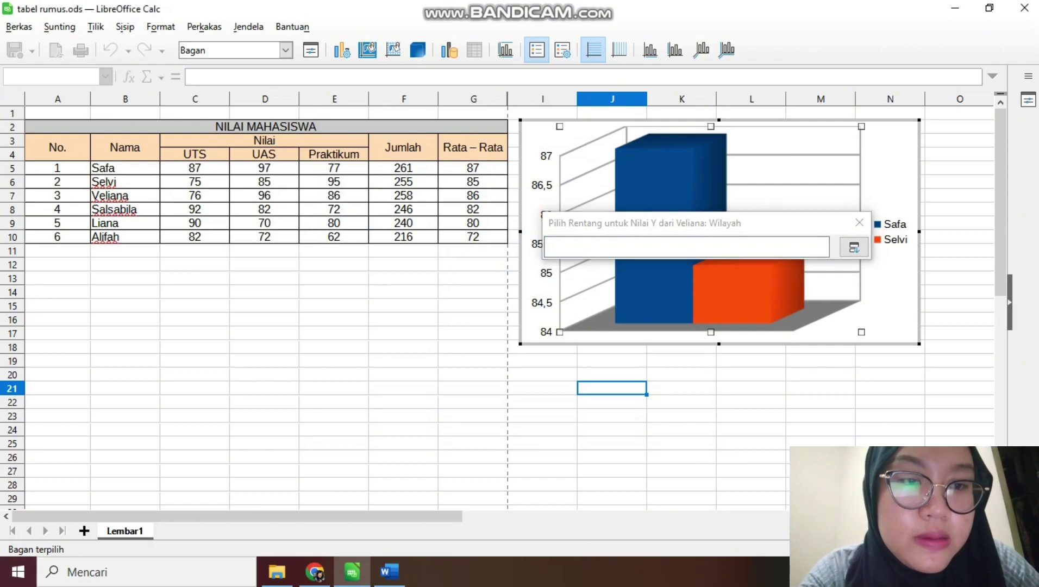
left_click(473, 195)
Add a fourth data series with its Nama from cell B8 and its Nilai Y from cell G8.
left_click(364, 347)
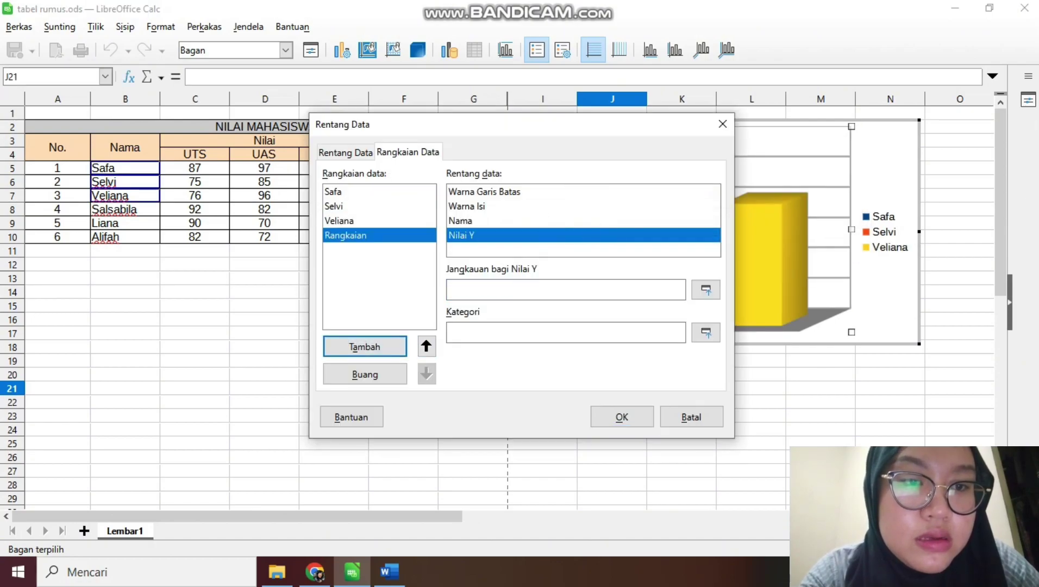
left_click(460, 221)
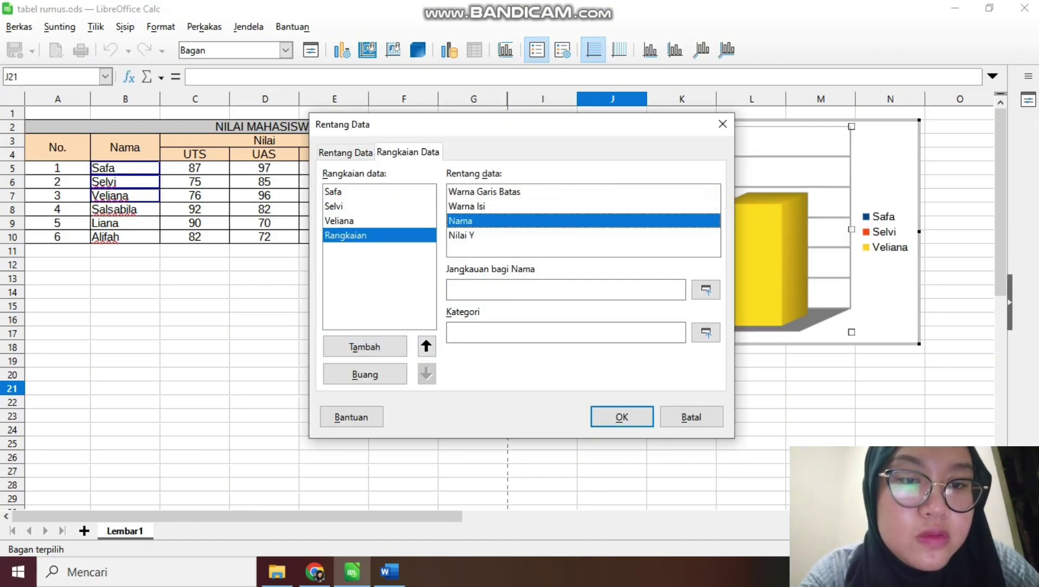
left_click(706, 289)
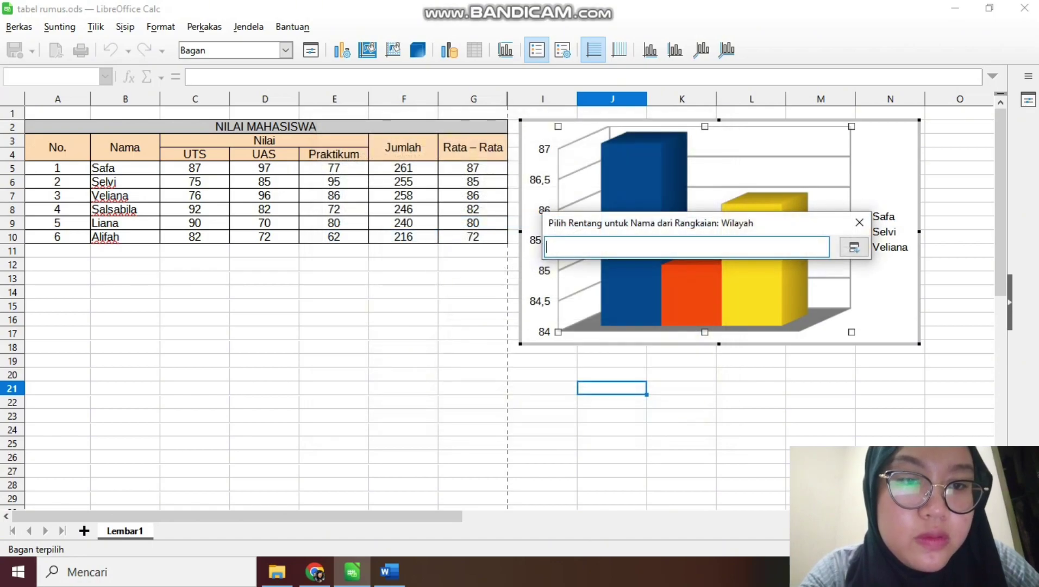
left_click(125, 209)
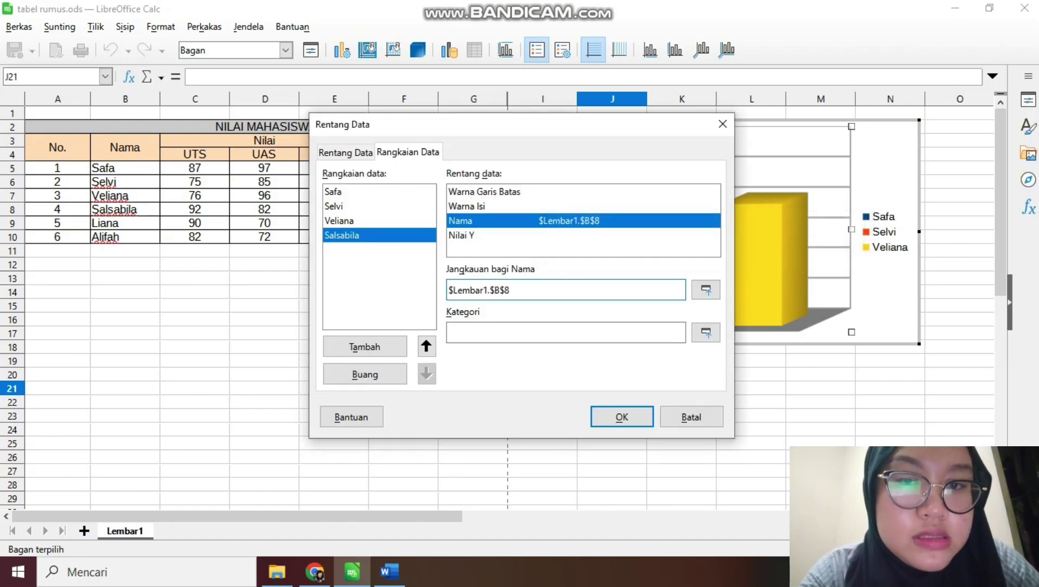
left_click(461, 236)
left_click(706, 290)
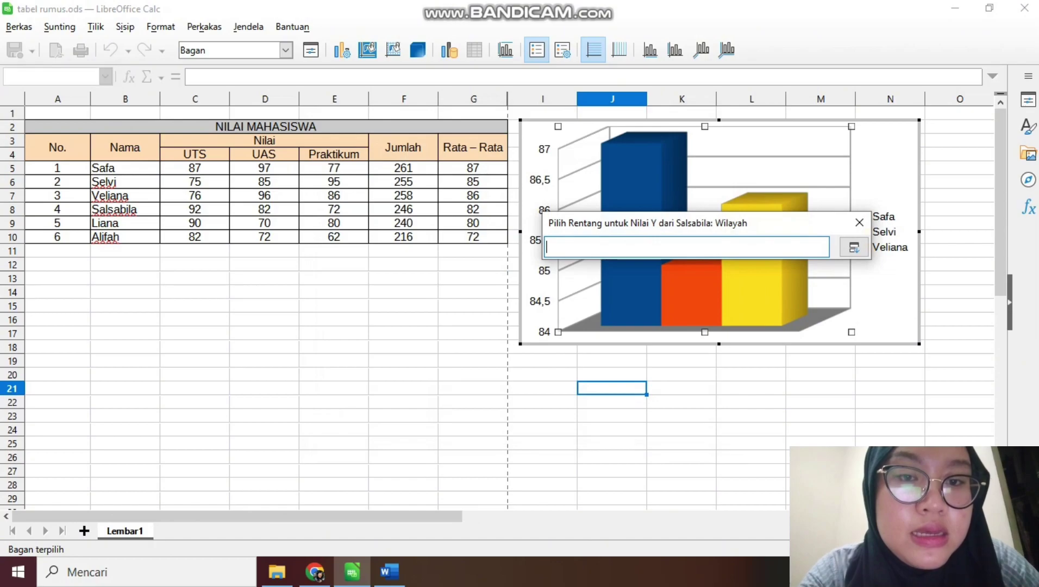
left_click(473, 208)
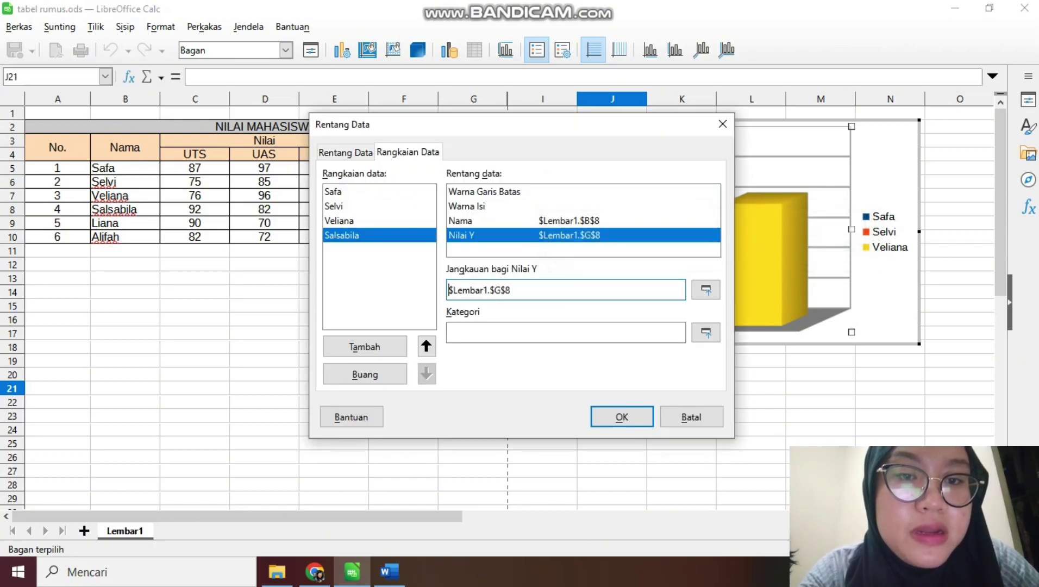
Add a fifth data series with its Nama from cell B9 and its Nilai Y from cell G9.
left_click(364, 347)
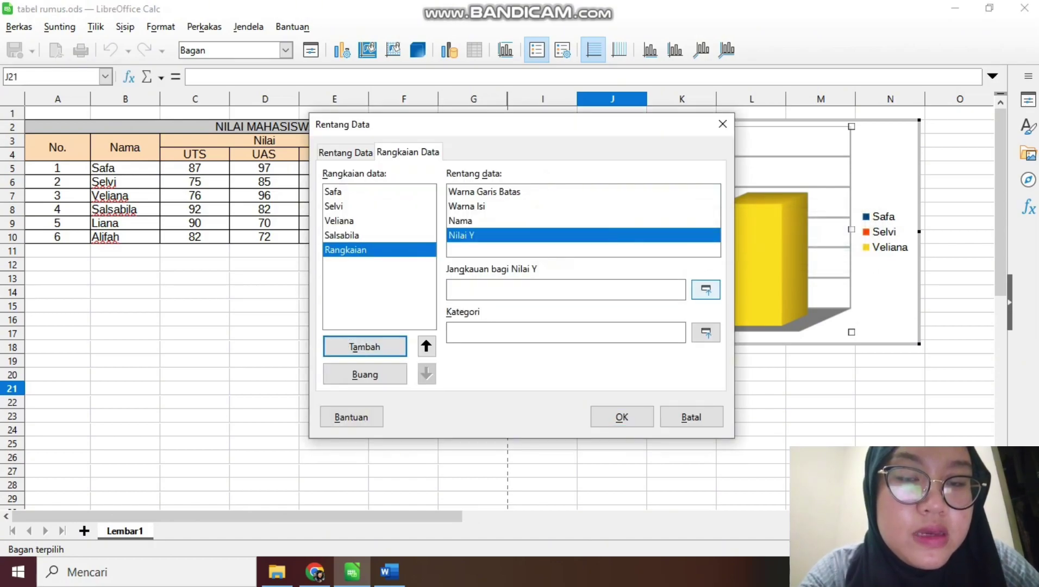
left_click(476, 220)
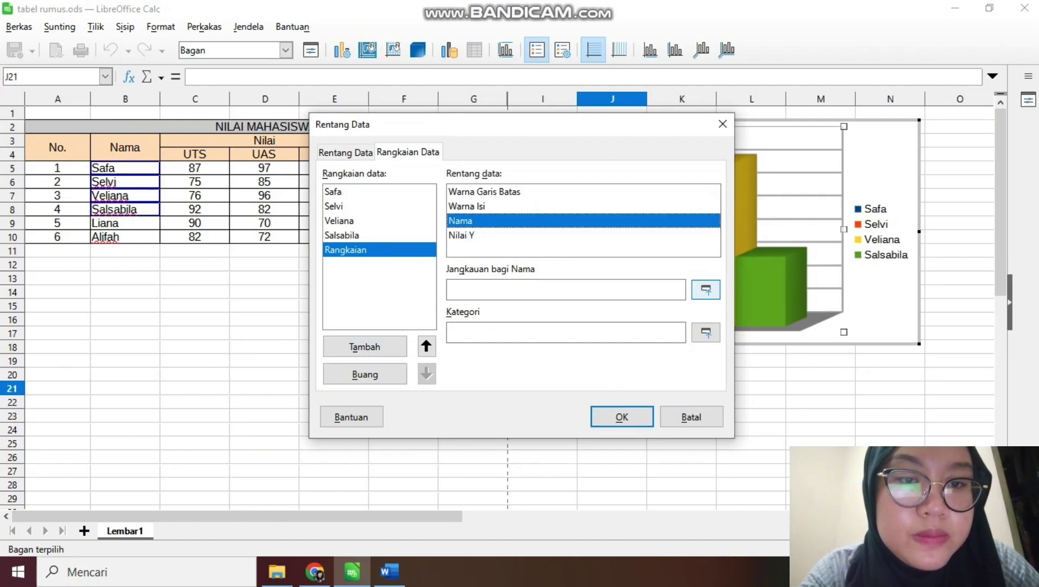
left_click(706, 290)
left_click(105, 223)
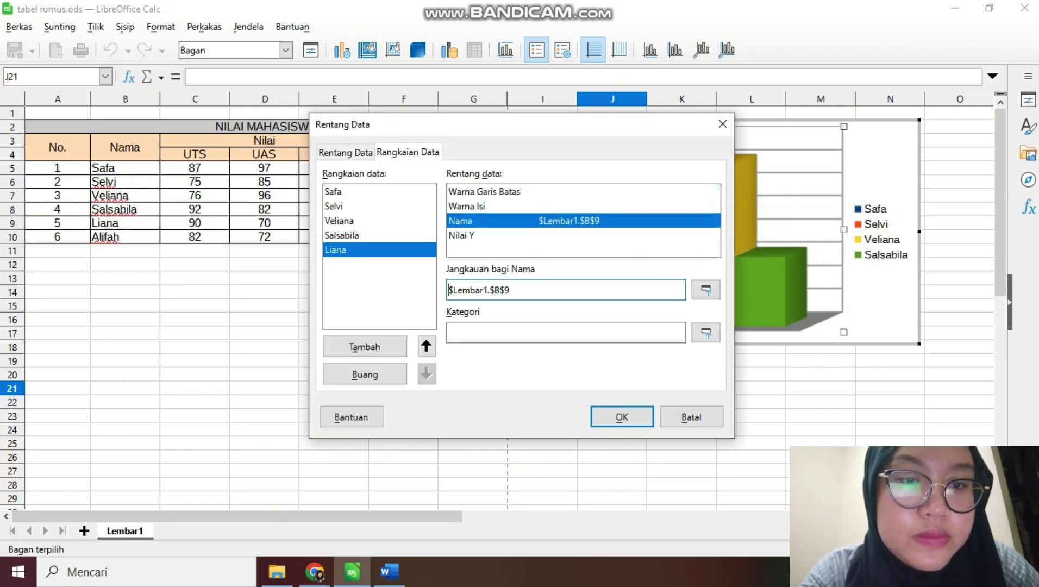
left_click(461, 235)
left_click(706, 290)
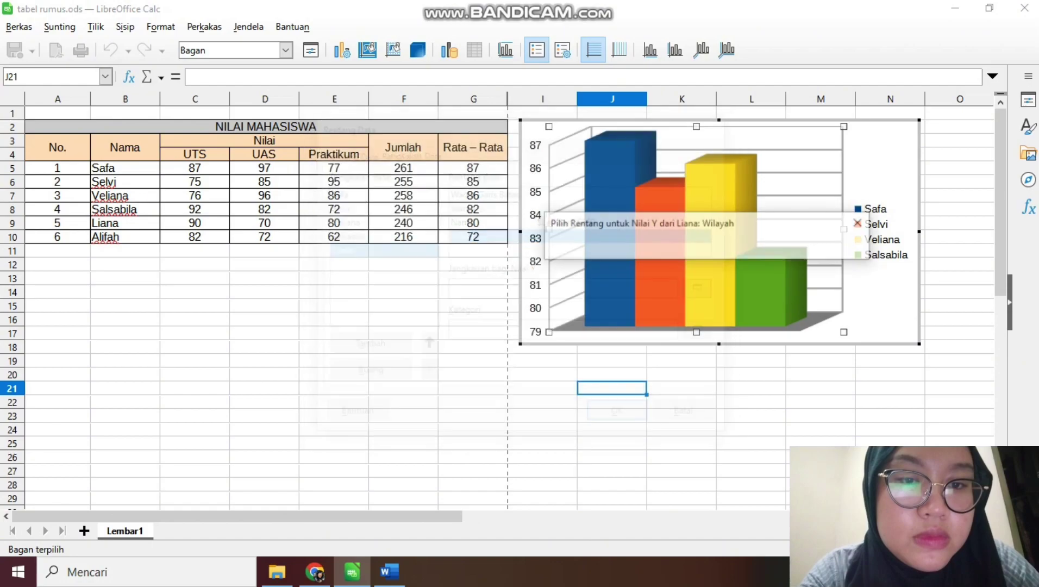
left_click(473, 223)
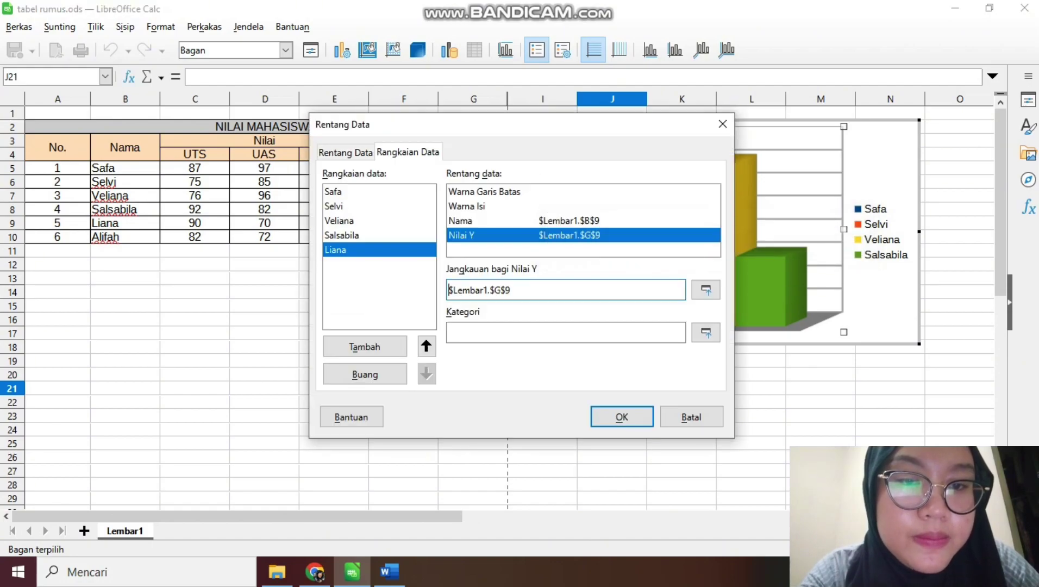
Add a sixth data series with Nilai Y from cell G10 and Nama from cell B10, apply the data ranges and leave chart editing.
left_click(365, 347)
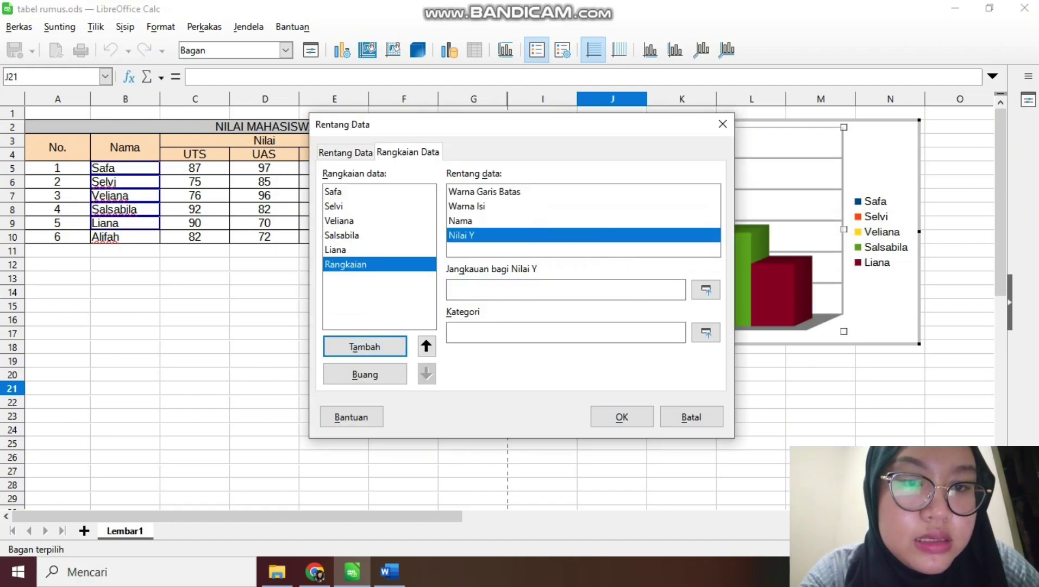
left_click(706, 290)
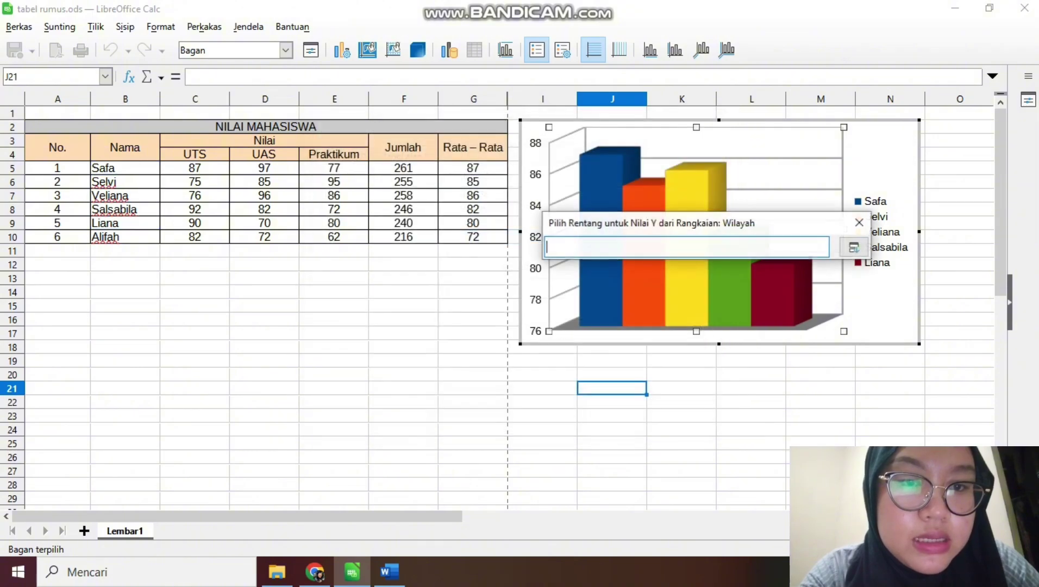
left_click(105, 237)
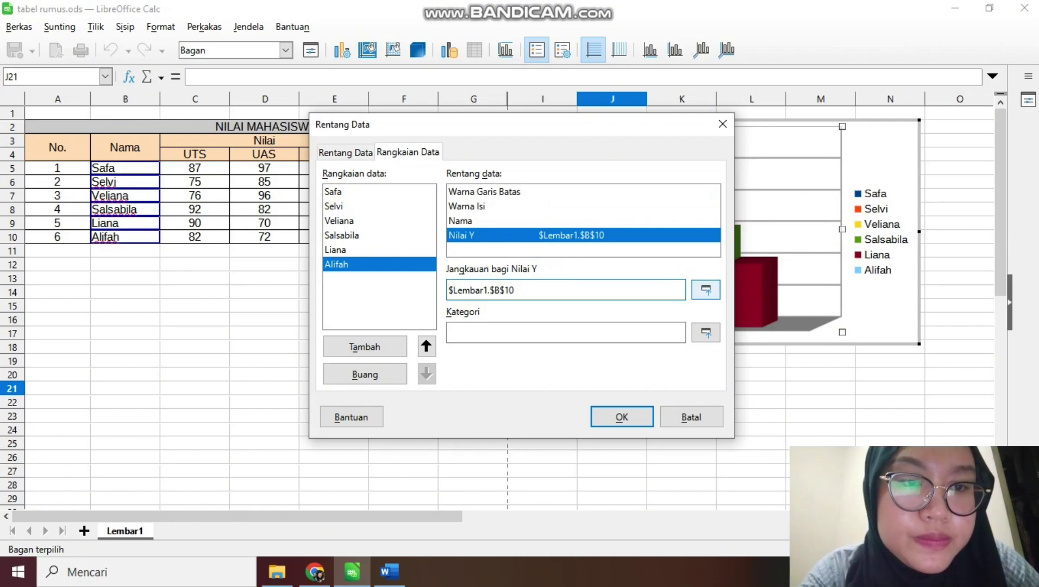
left_click(706, 289)
left_click(474, 236)
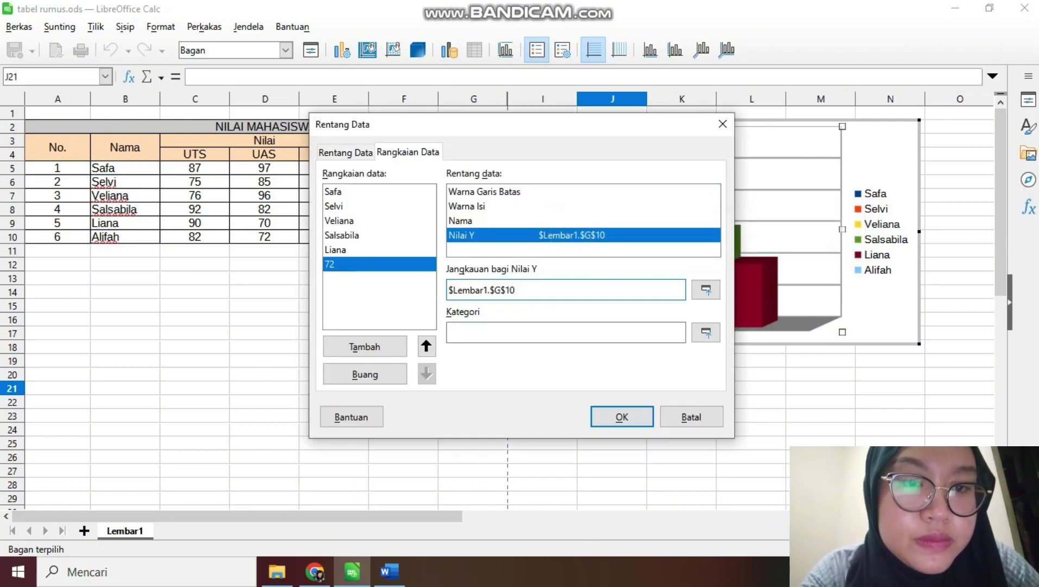
left_click(471, 221)
left_click(705, 290)
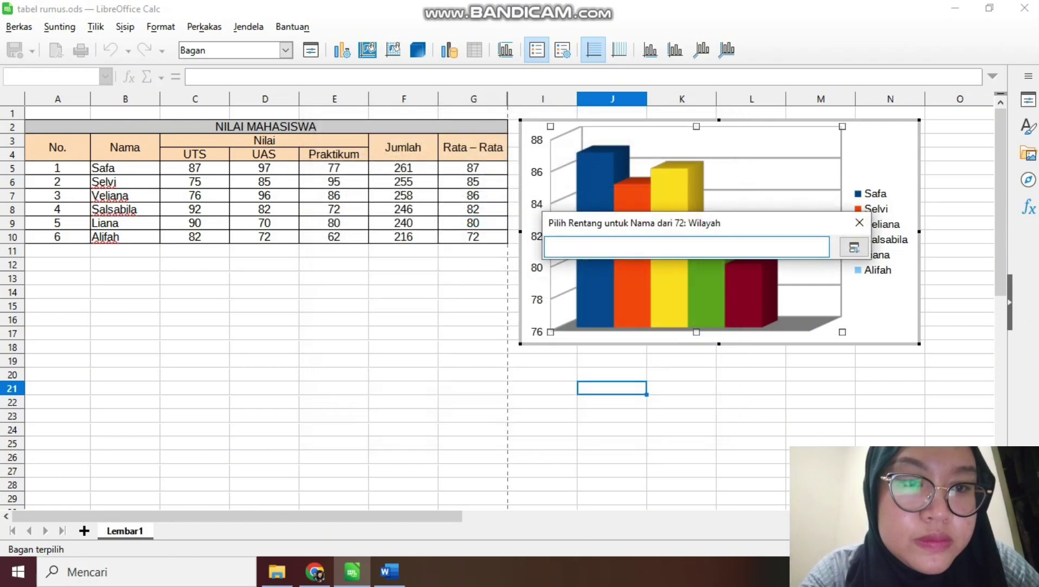
left_click(125, 236)
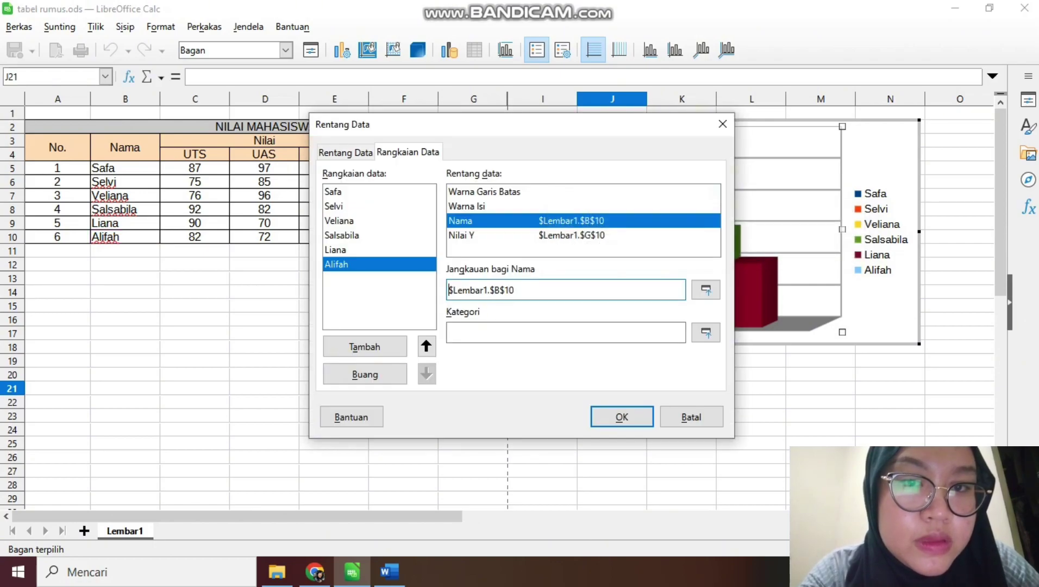
key("Return")
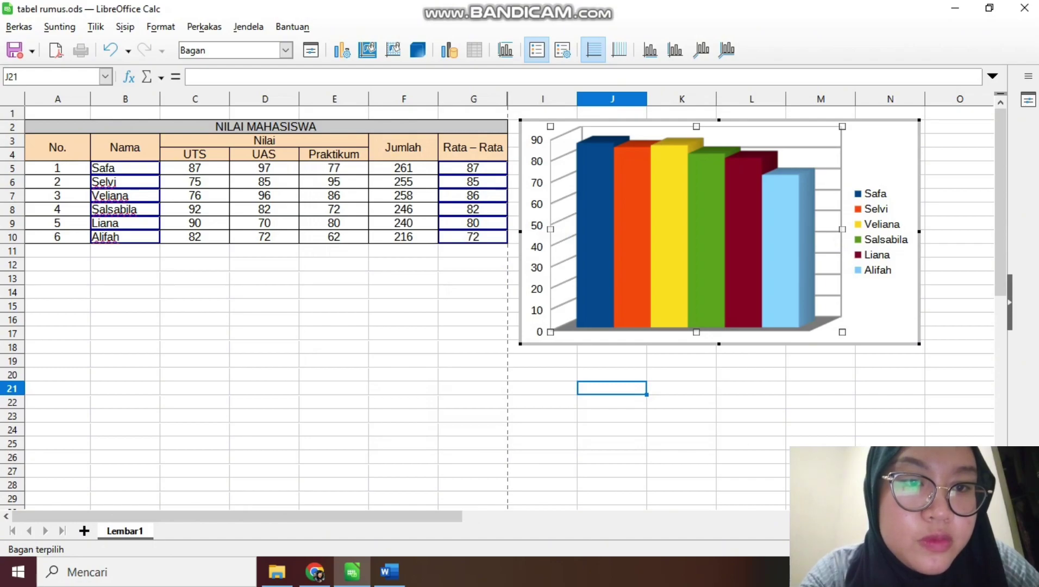
key("Escape")
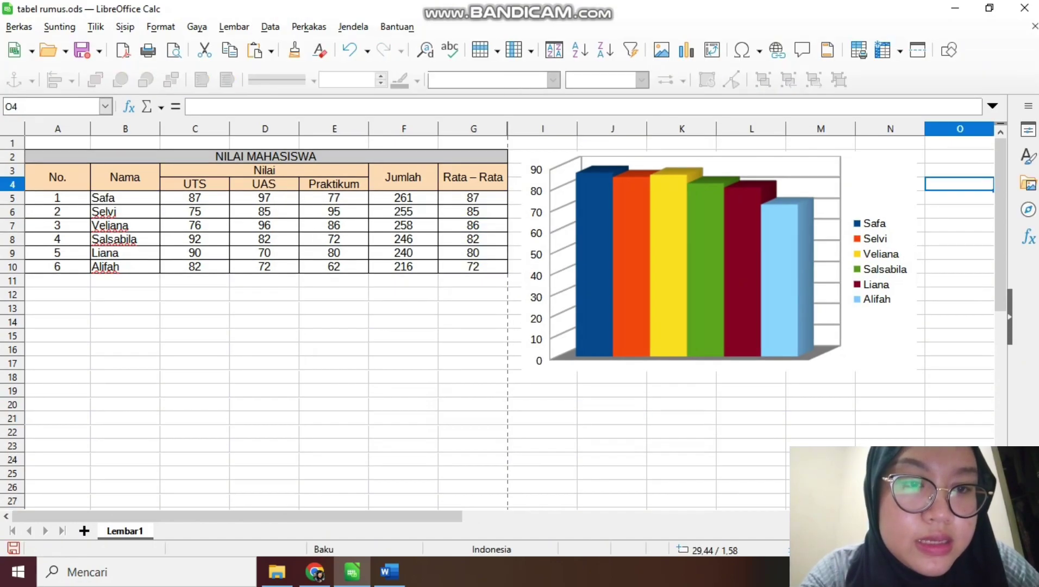
left_click_drag(918, 152, 869, 179)
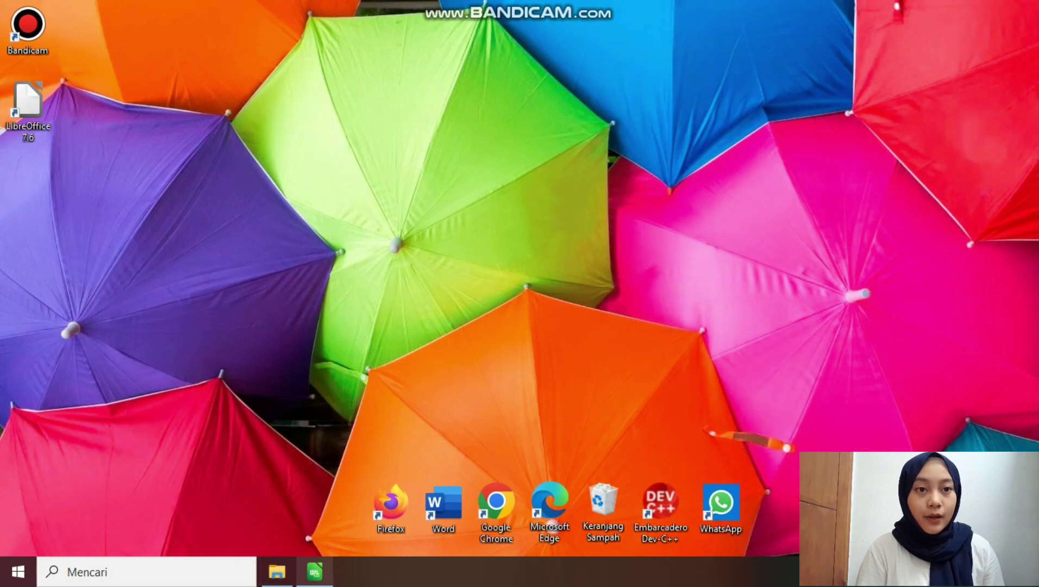
Export the DATA MAHASISWA spreadsheet to the Dokumen folder as a PDF named Tabel, keeping the default PDF options.
left_click(315, 572)
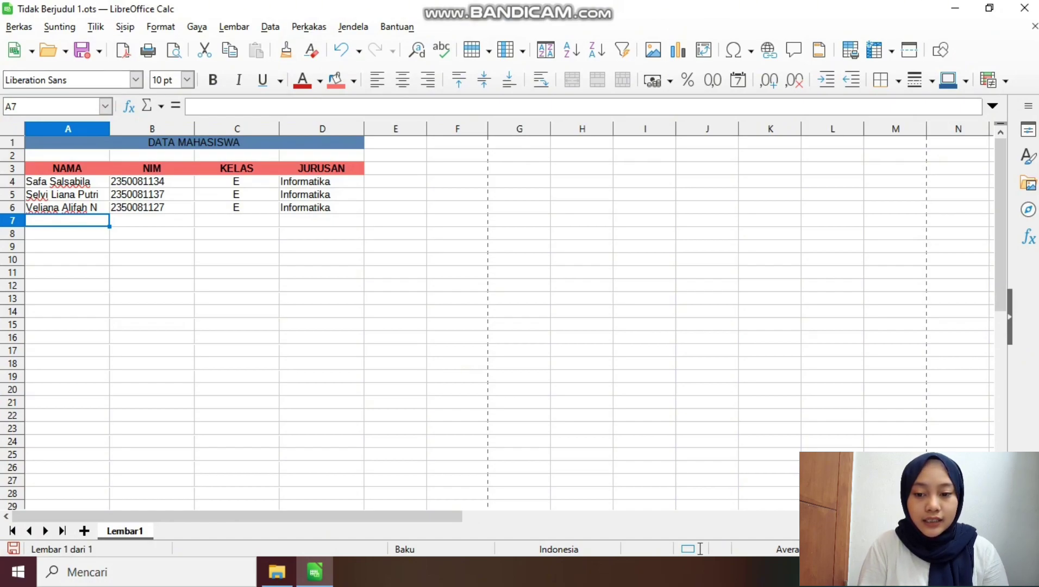
left_click(99, 51)
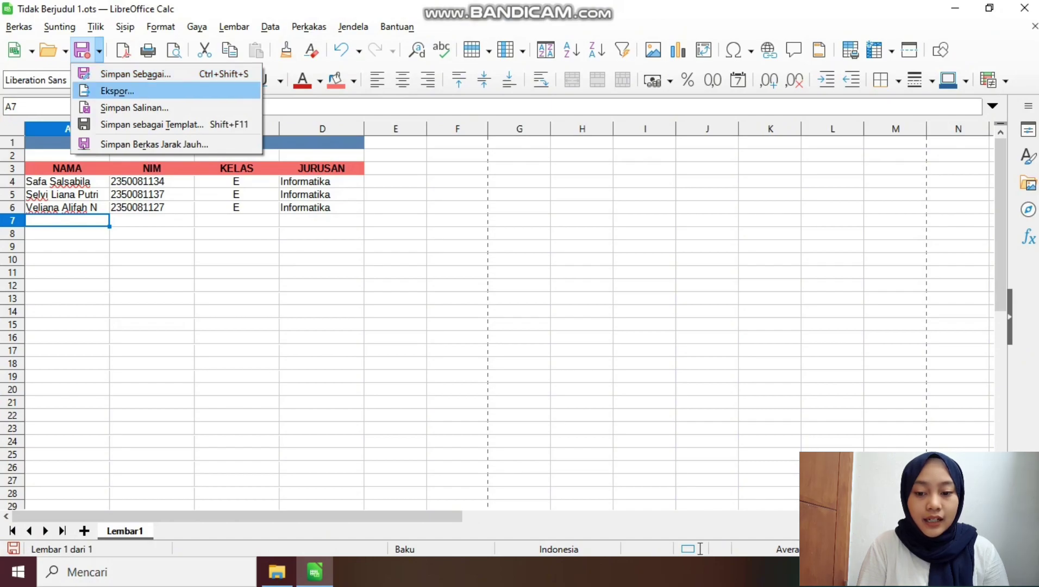
left_click(117, 91)
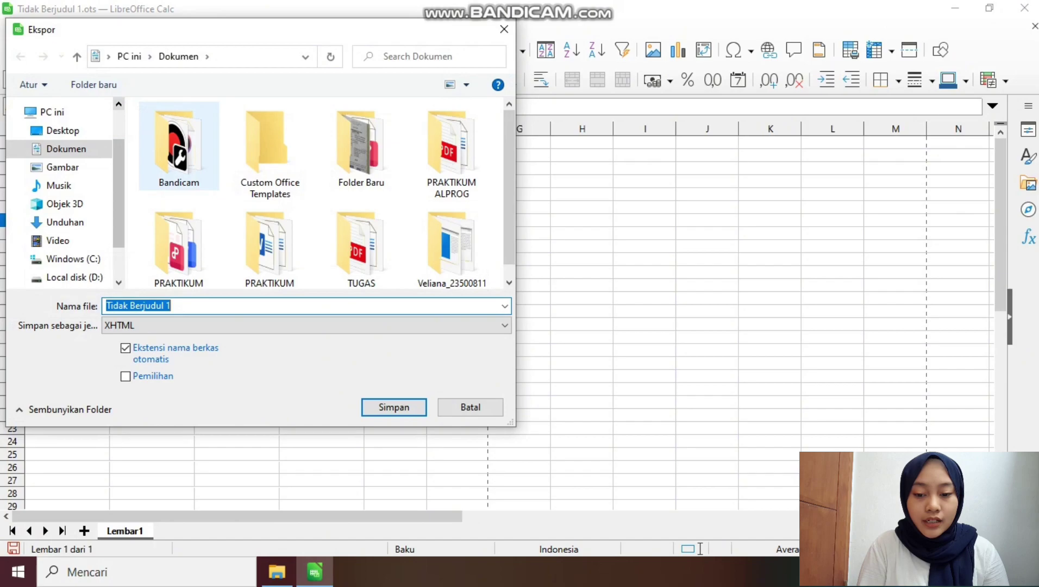
key("BackSpace")
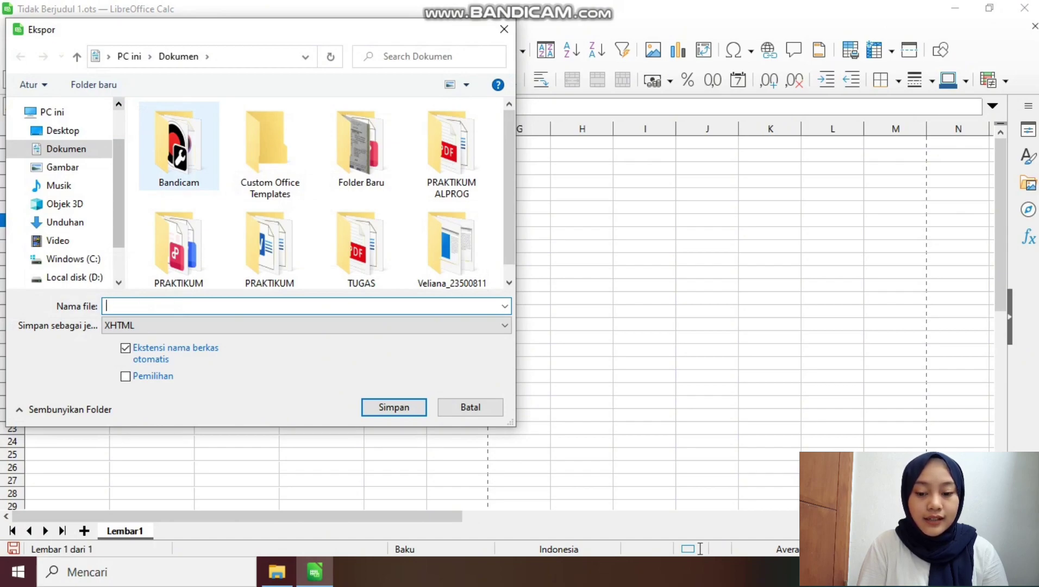
type("Tabel")
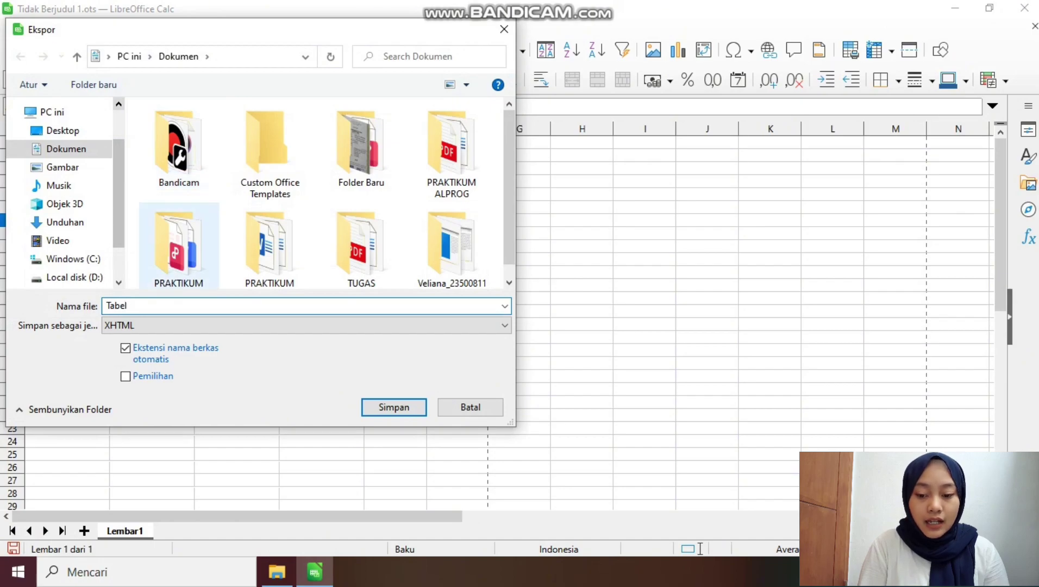
left_click(304, 325)
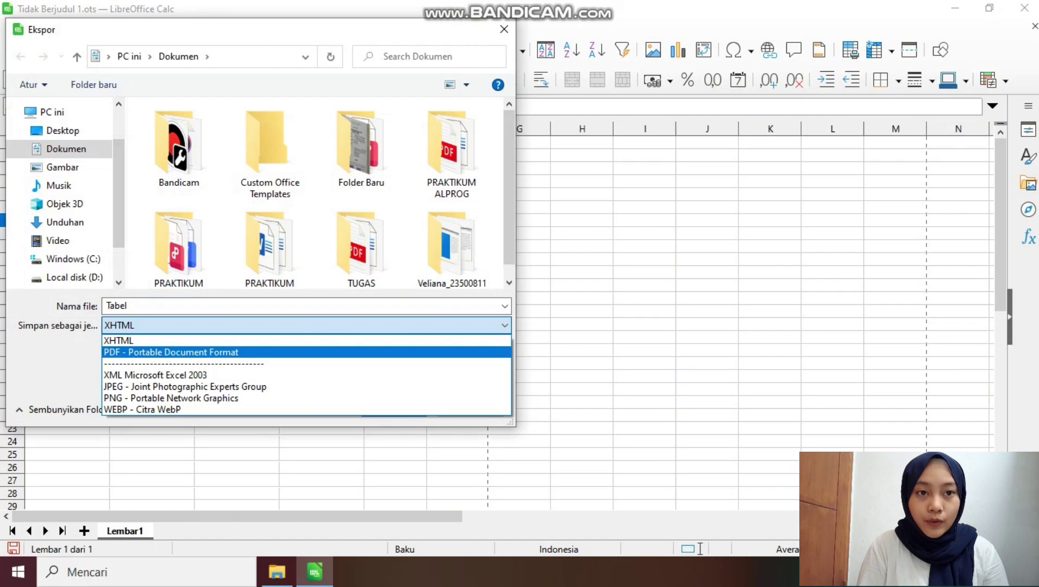
key("Return")
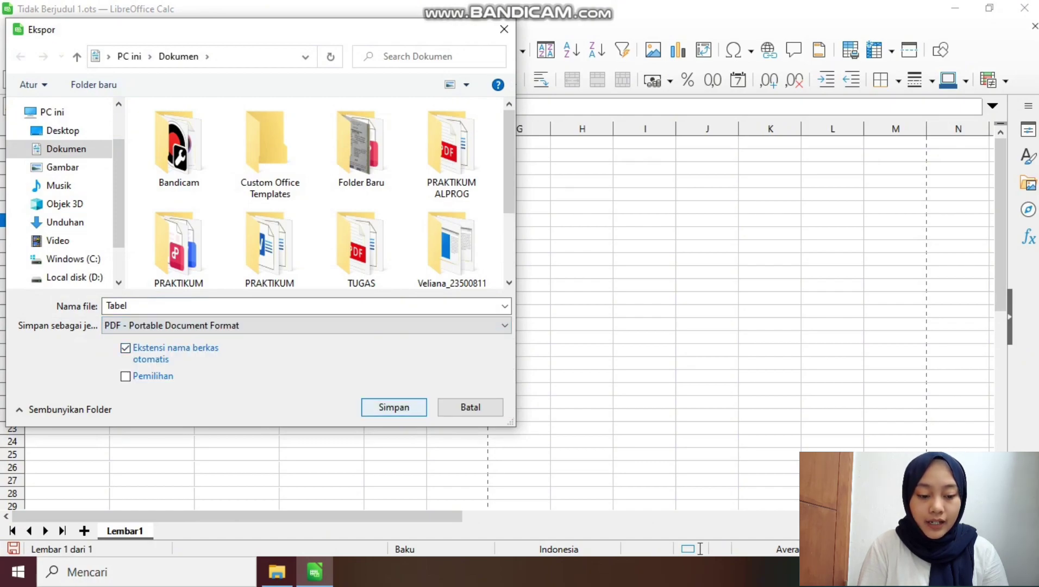
key("Return")
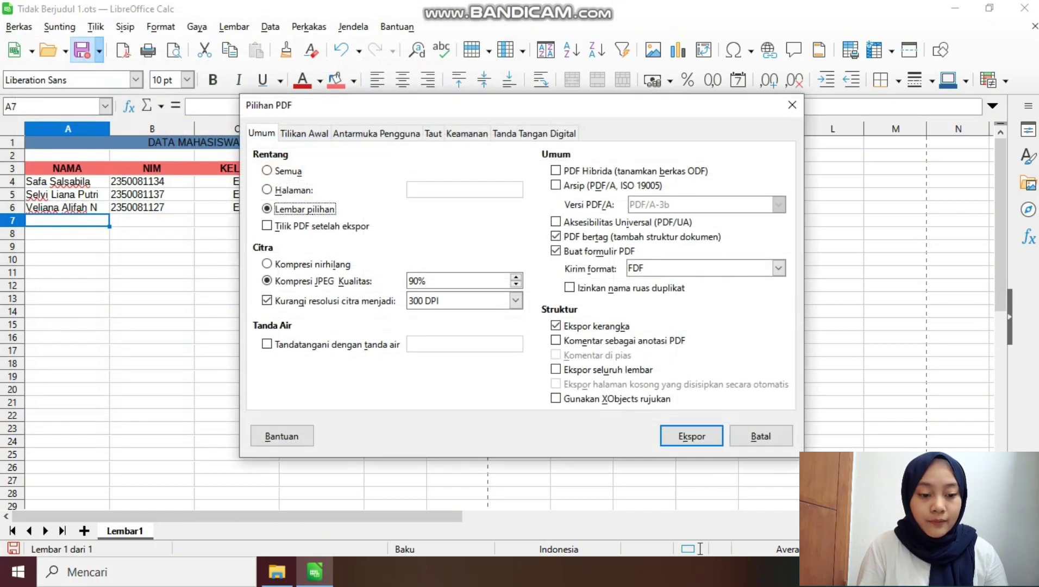
left_click(692, 436)
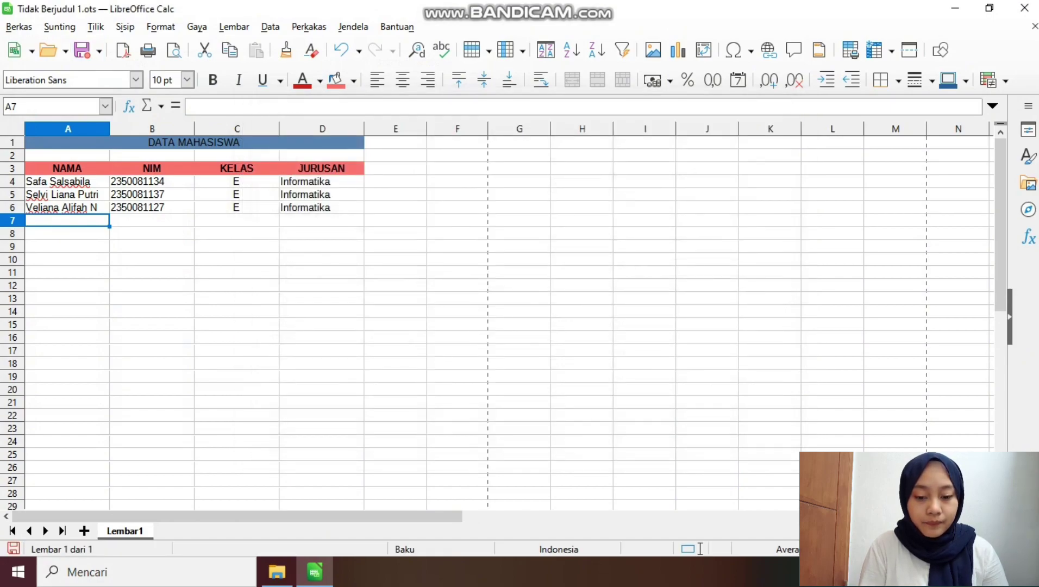
Open the exported Tabel PDF from the Dokumen folder and examine its DATA MAHASISWA table.
left_click(277, 571)
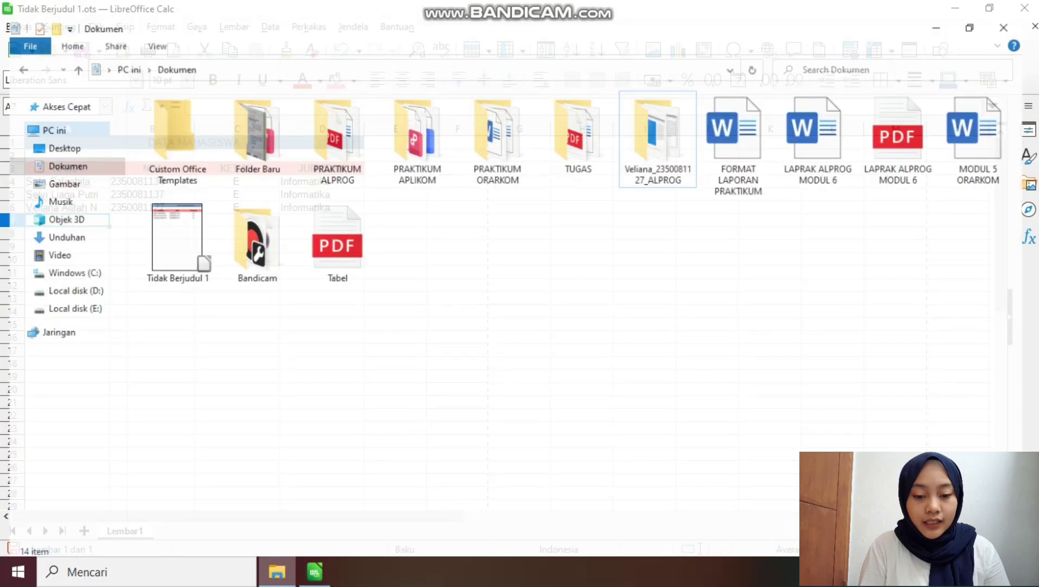
left_click(338, 233)
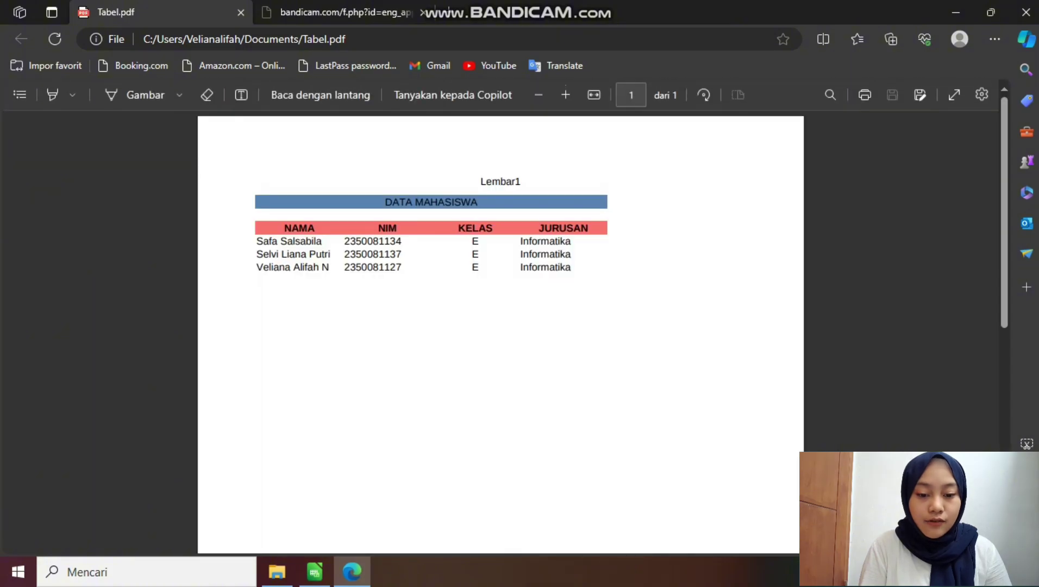
scroll(338, 232, "up", 3)
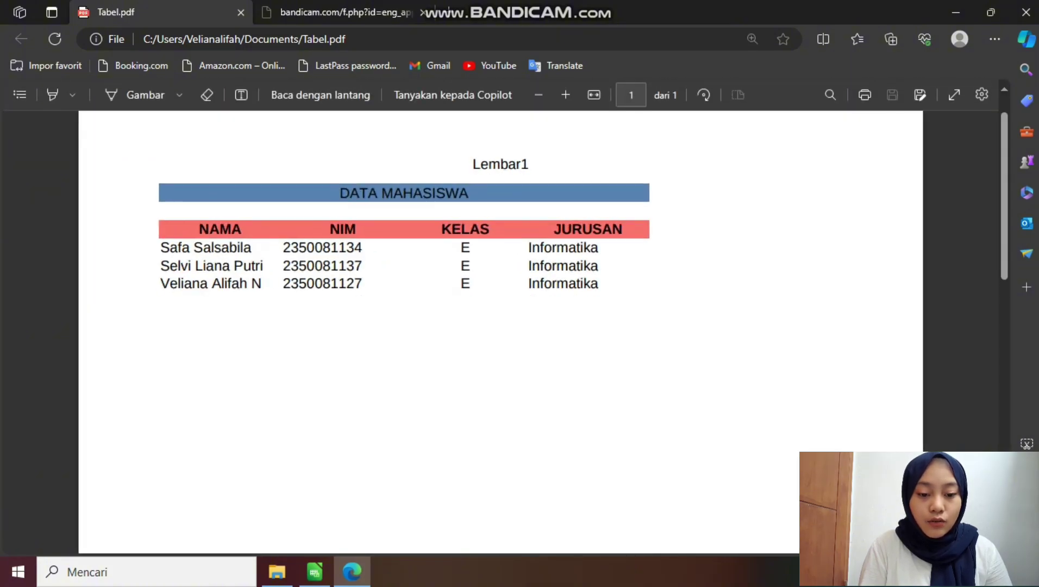